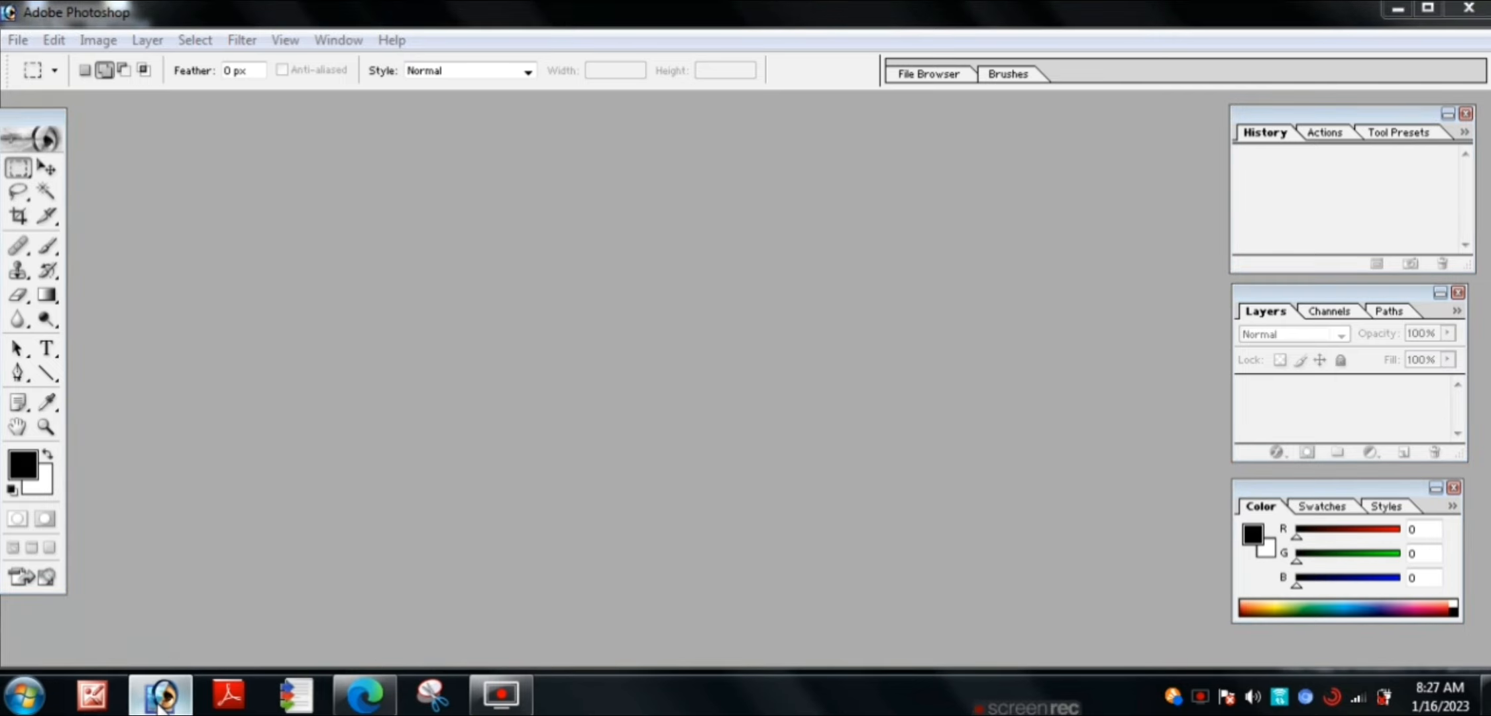
- Minimize Photoshop, search Windows for PHOTOSHOP, and switch back to the open Adobe Photoshop window
click(159, 707)
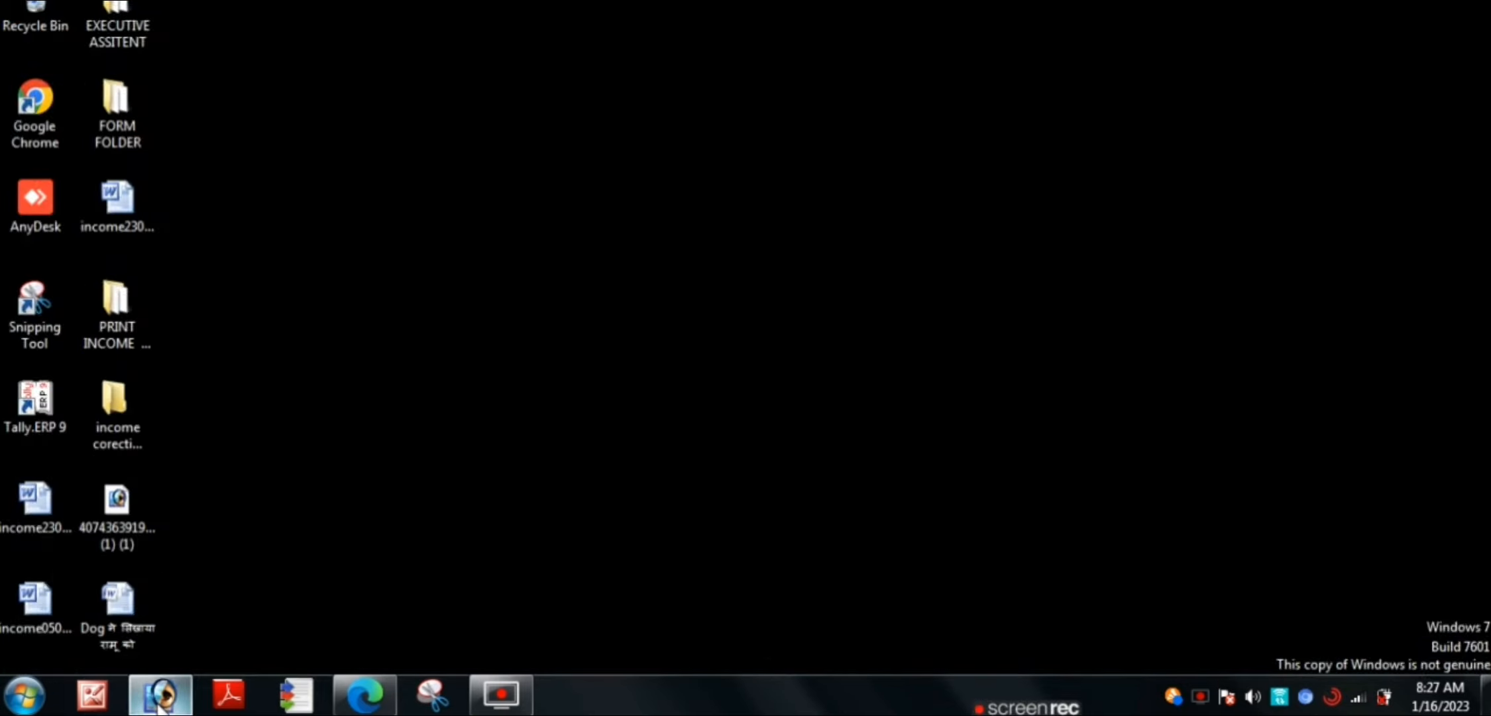
click(23, 703)
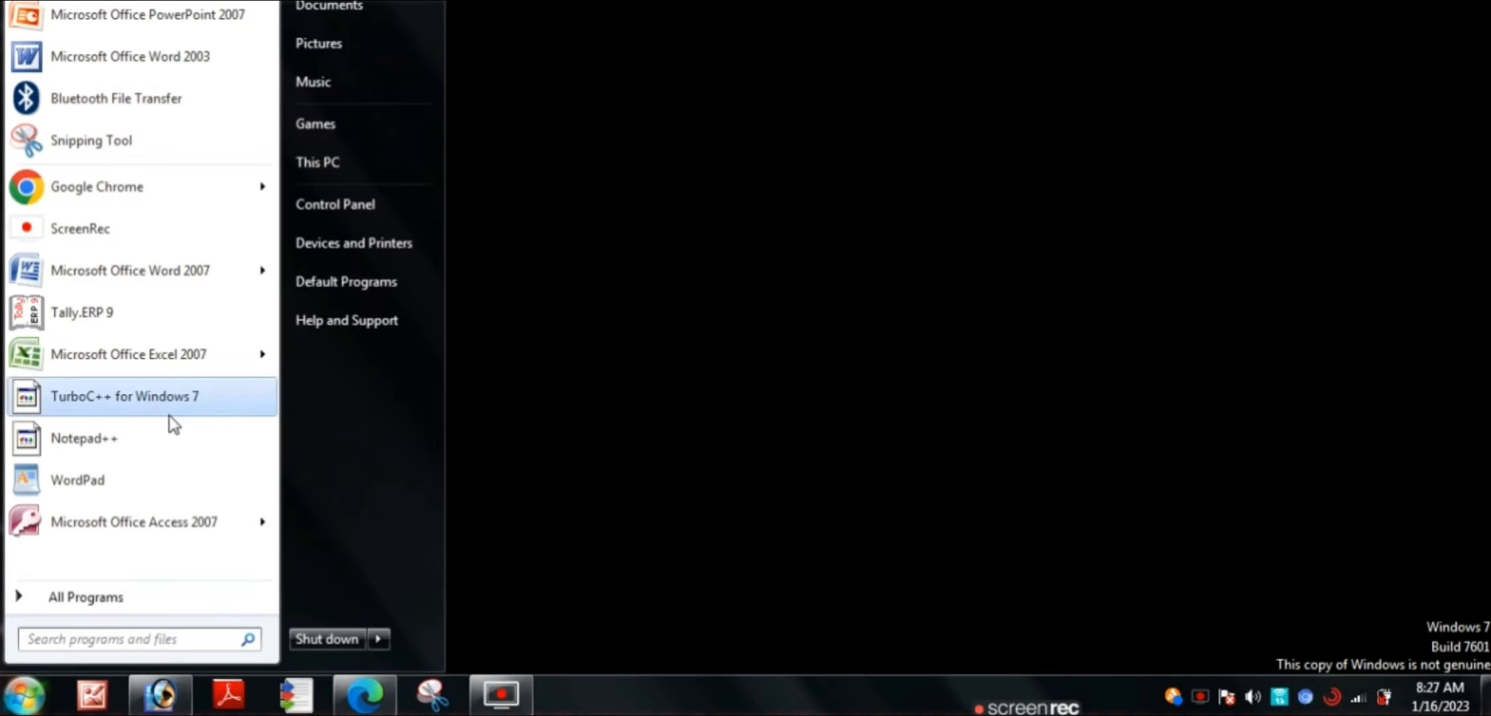
click(93, 641)
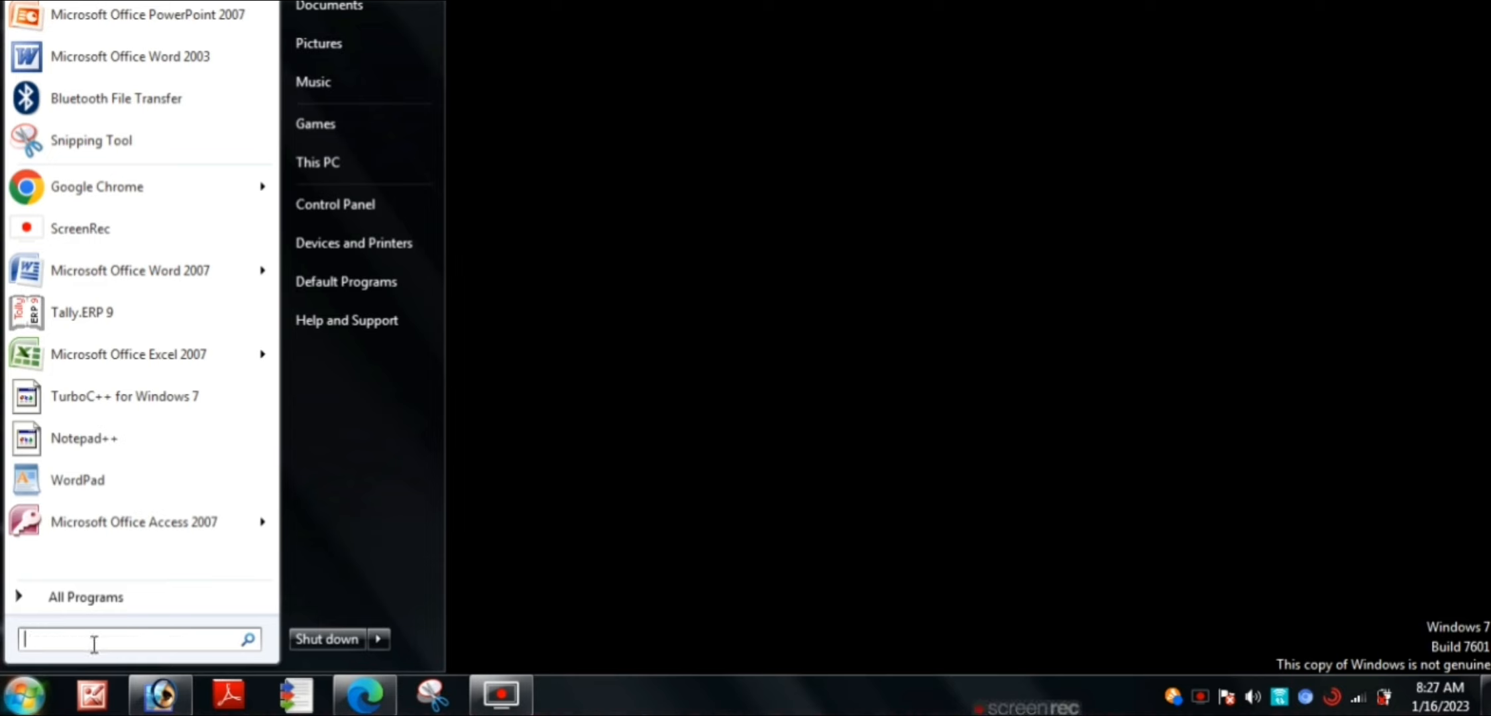
text(PHOTO)
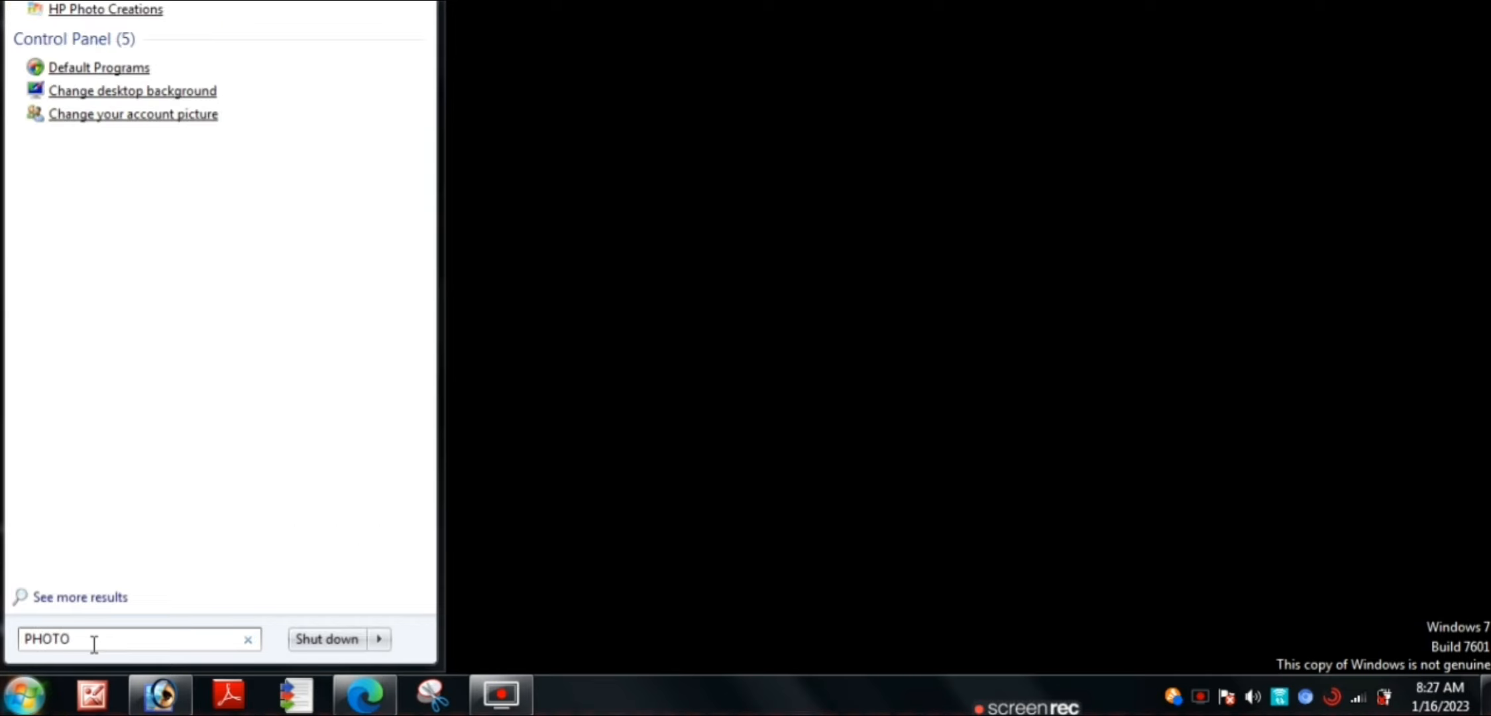
text(SF)
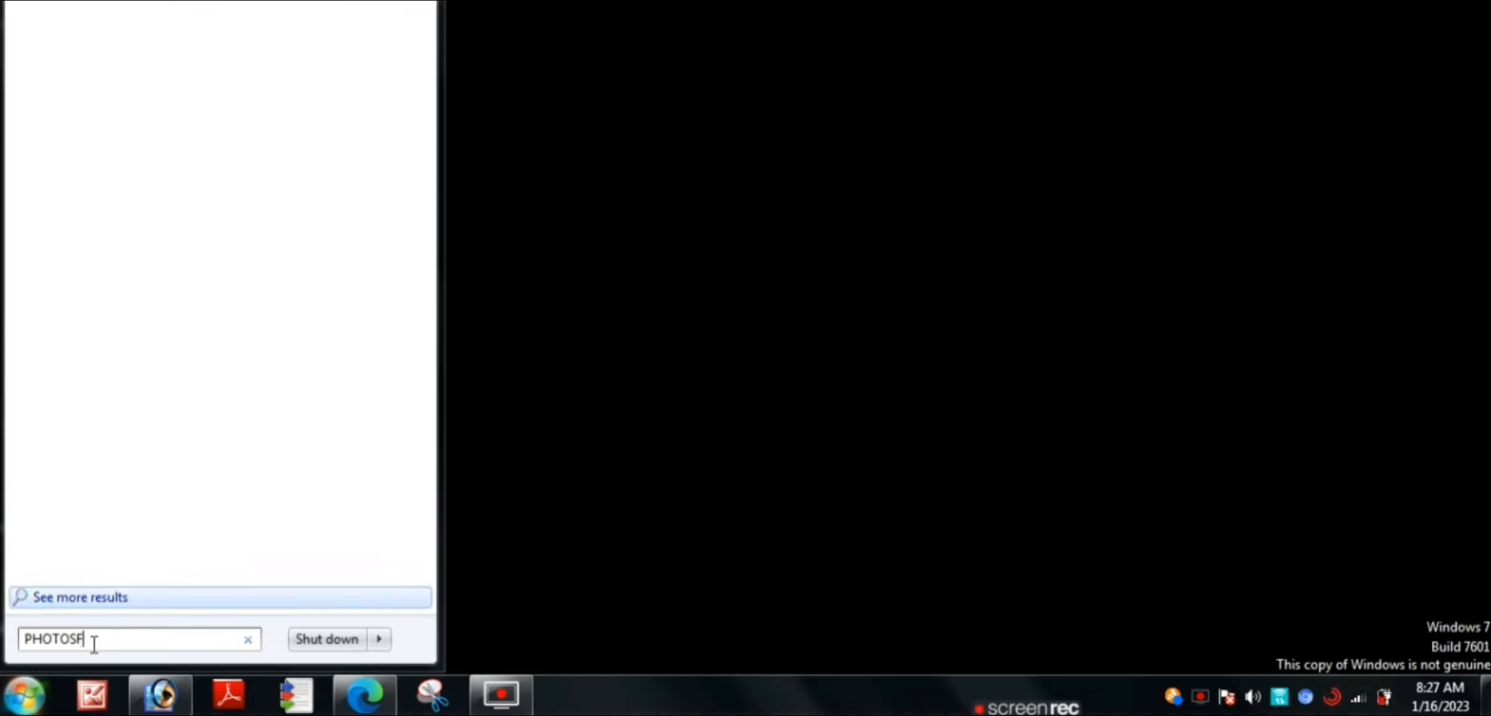
key(BackSpace)
text(HOP)
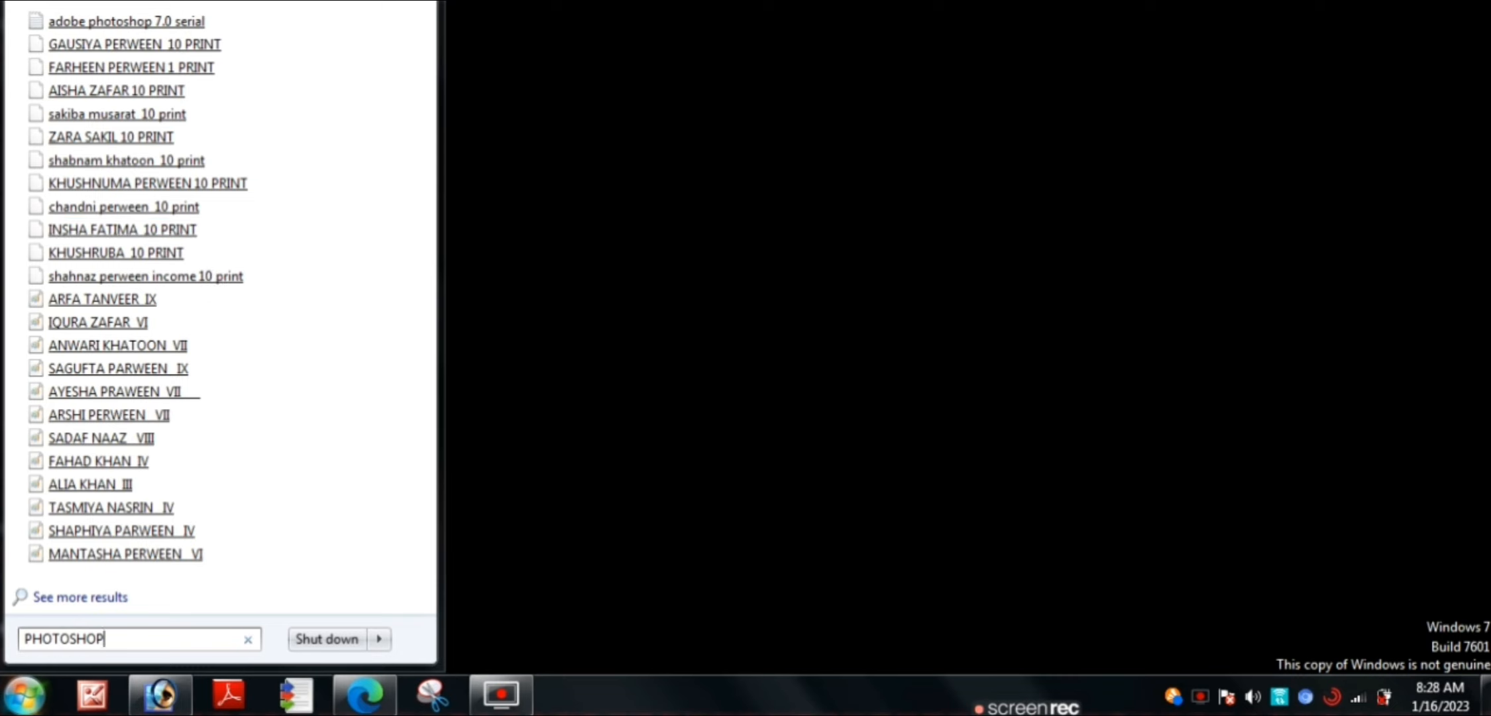
click(165, 704)
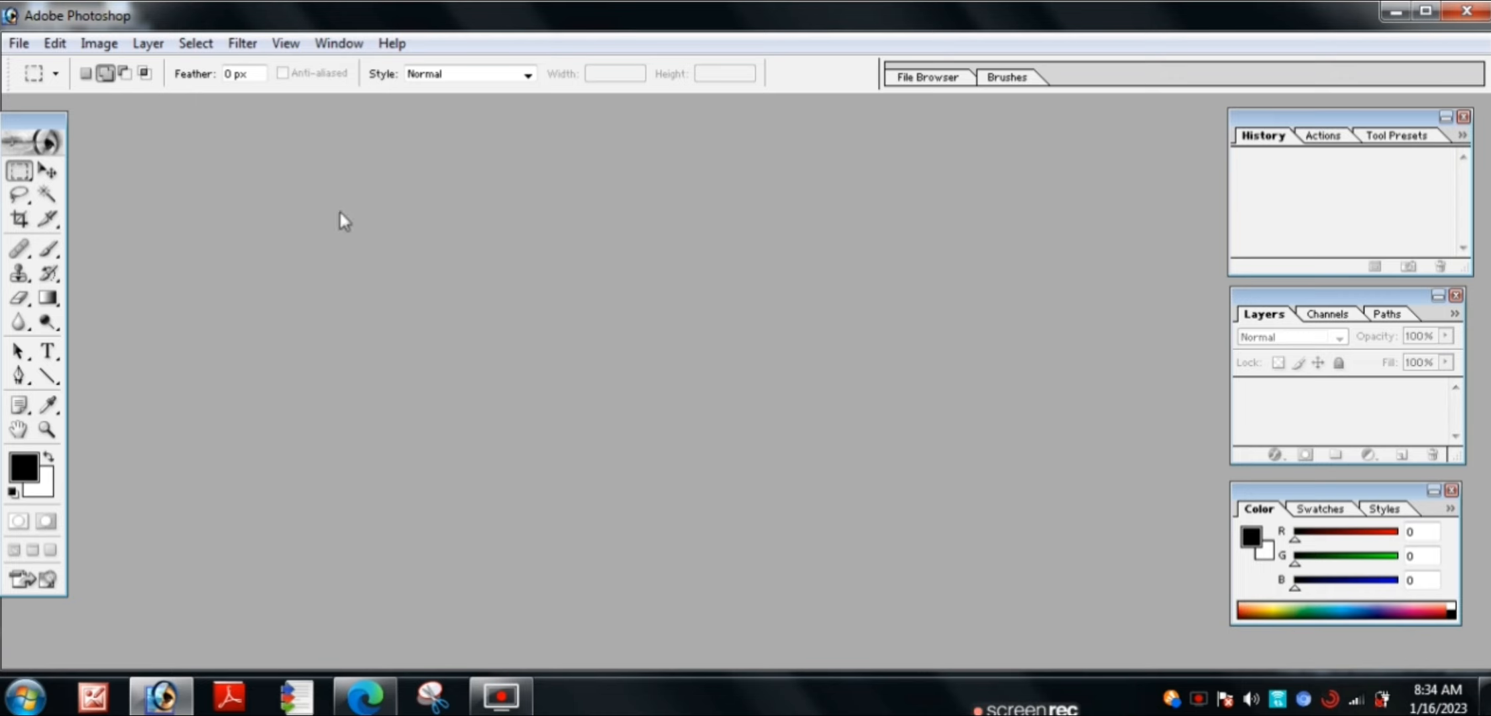
- Create a new document from the A4 preset, 210 x 297 mm at 300 pixels/inch, RGB Color with white contents
click(20, 44)
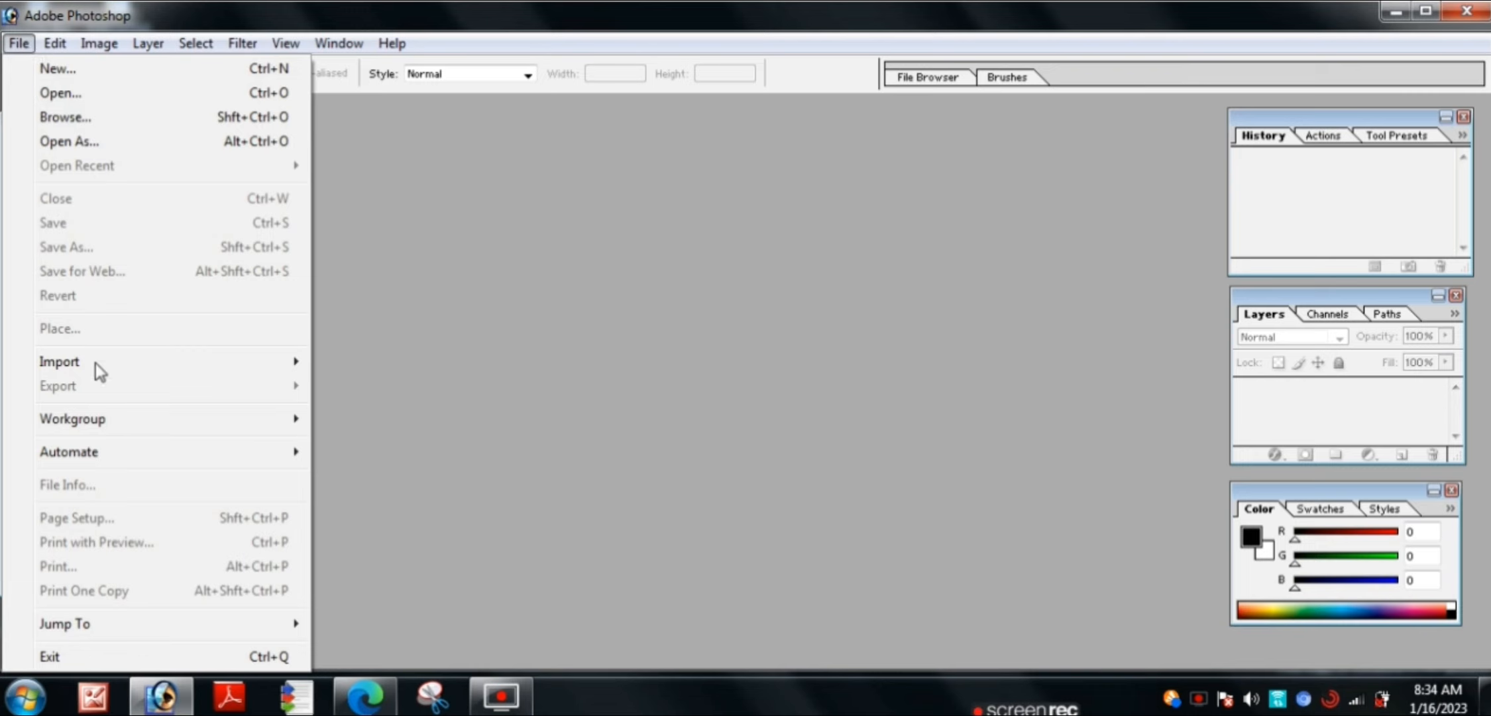
click(138, 76)
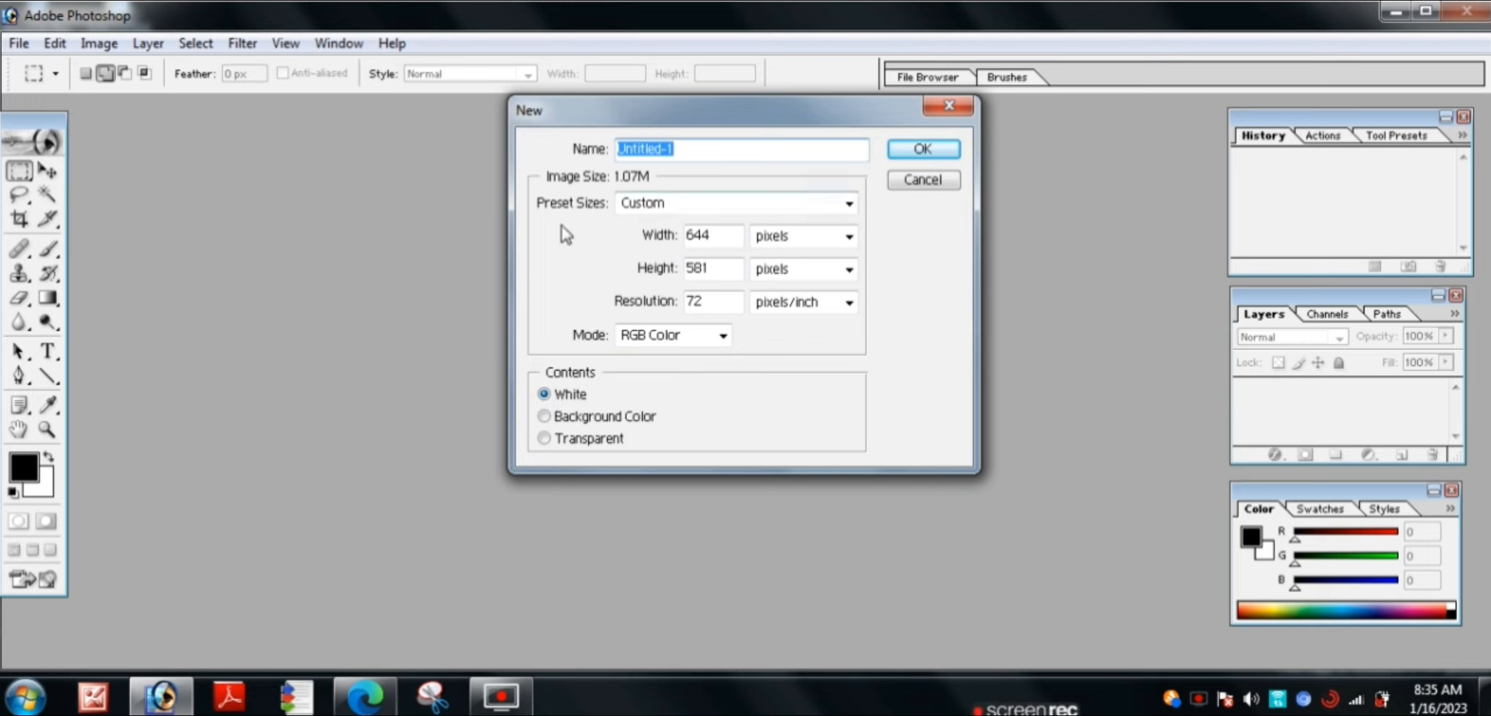
click(759, 211)
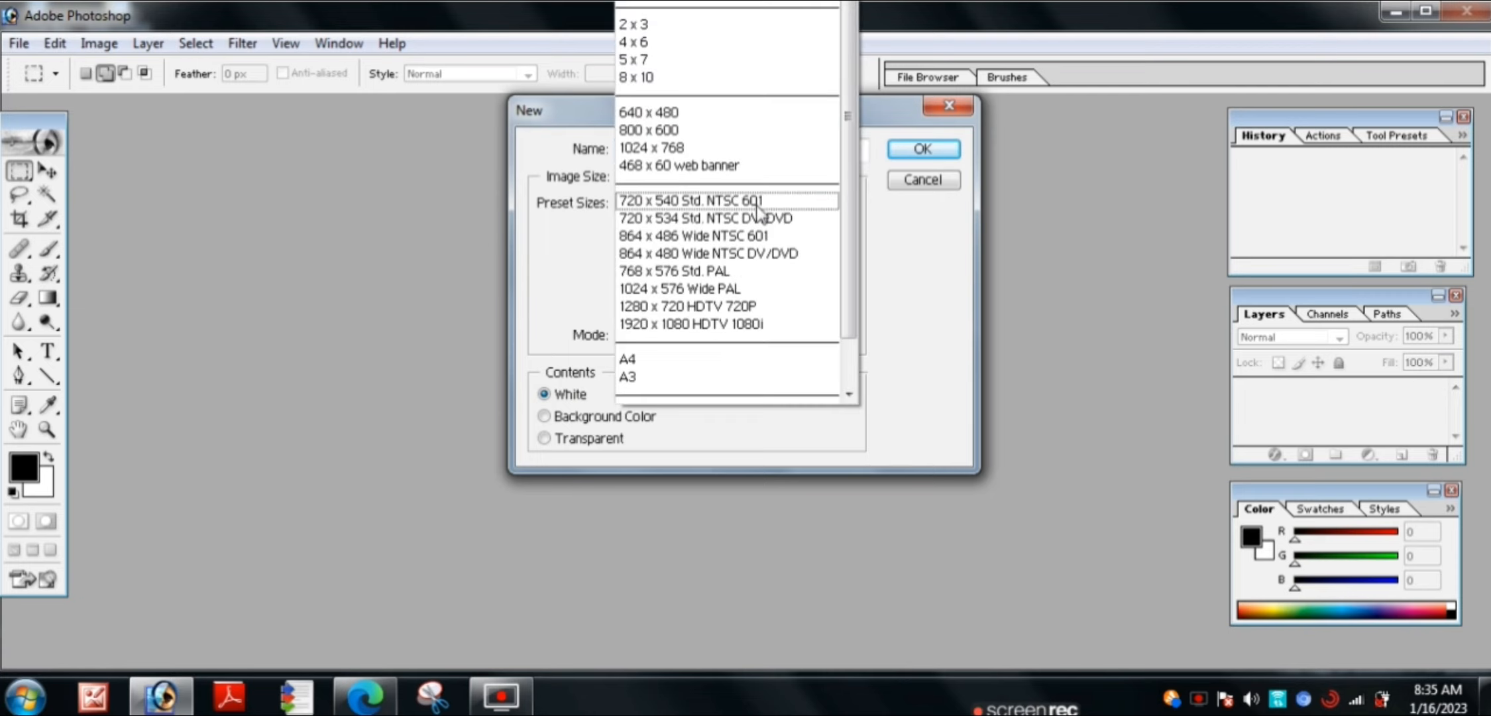
click(916, 266)
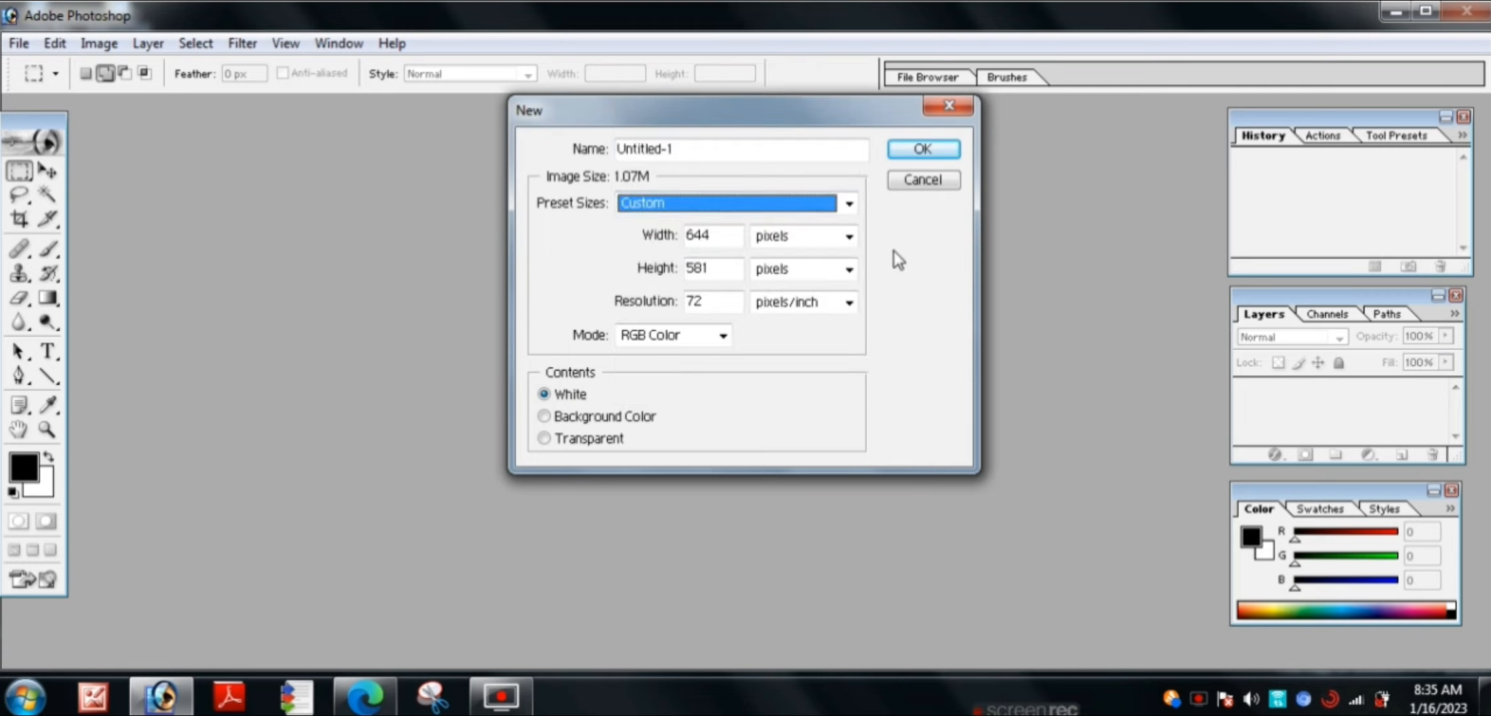
click(742, 204)
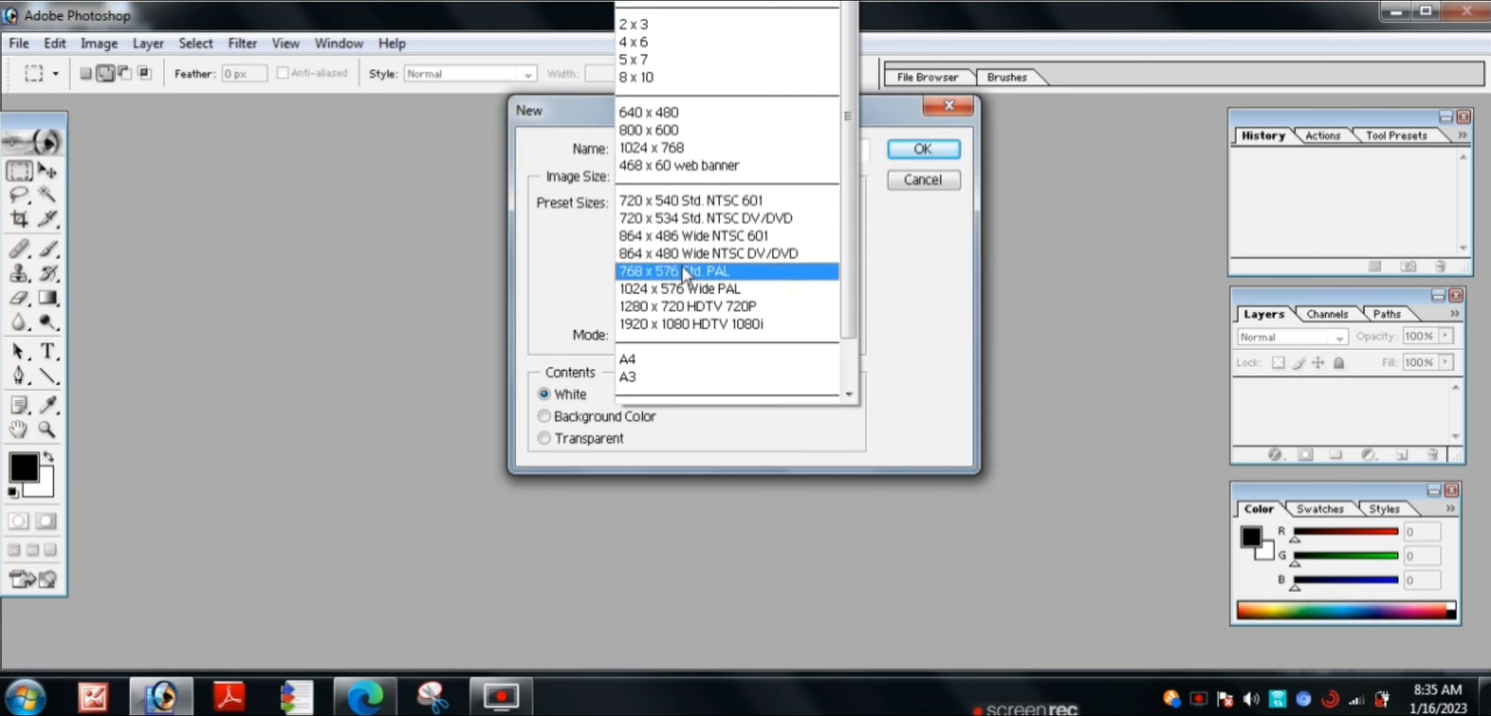
click(647, 358)
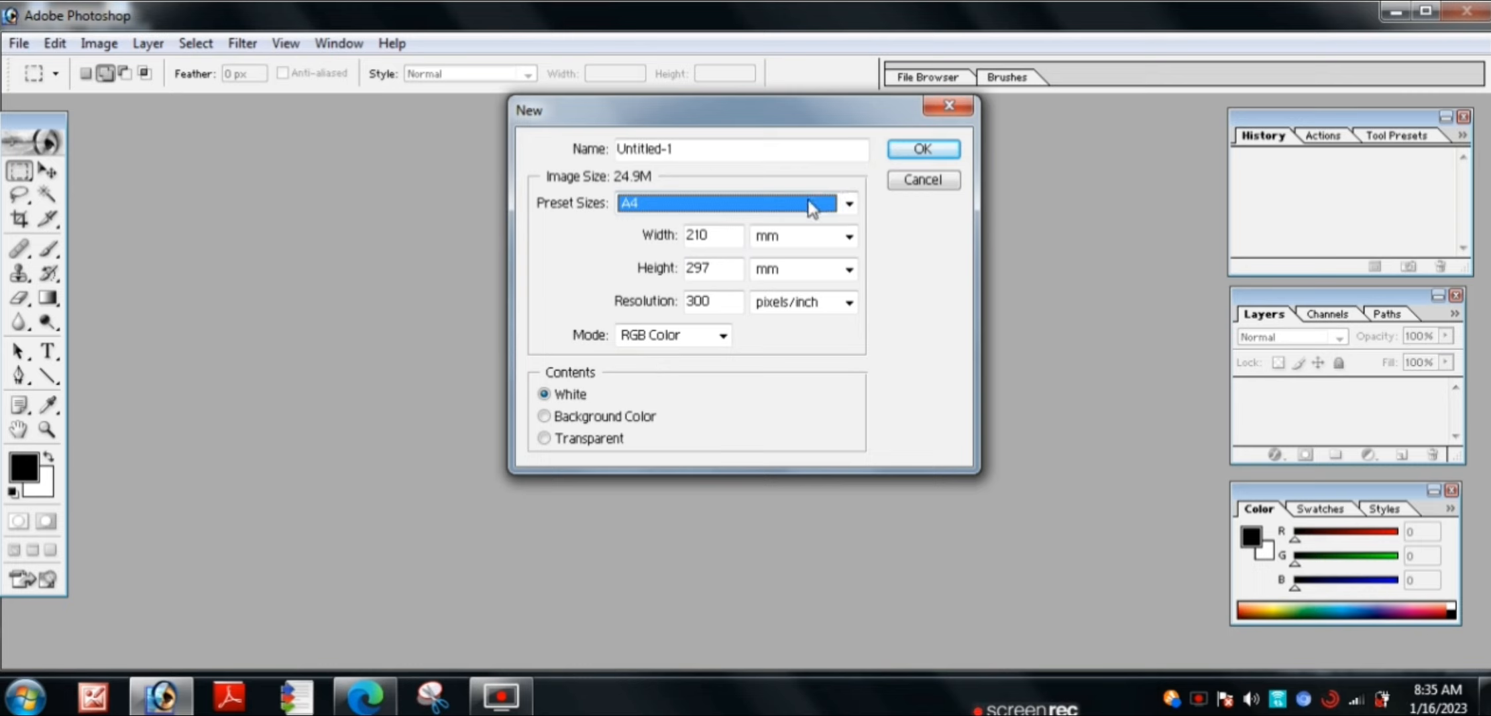
click(924, 151)
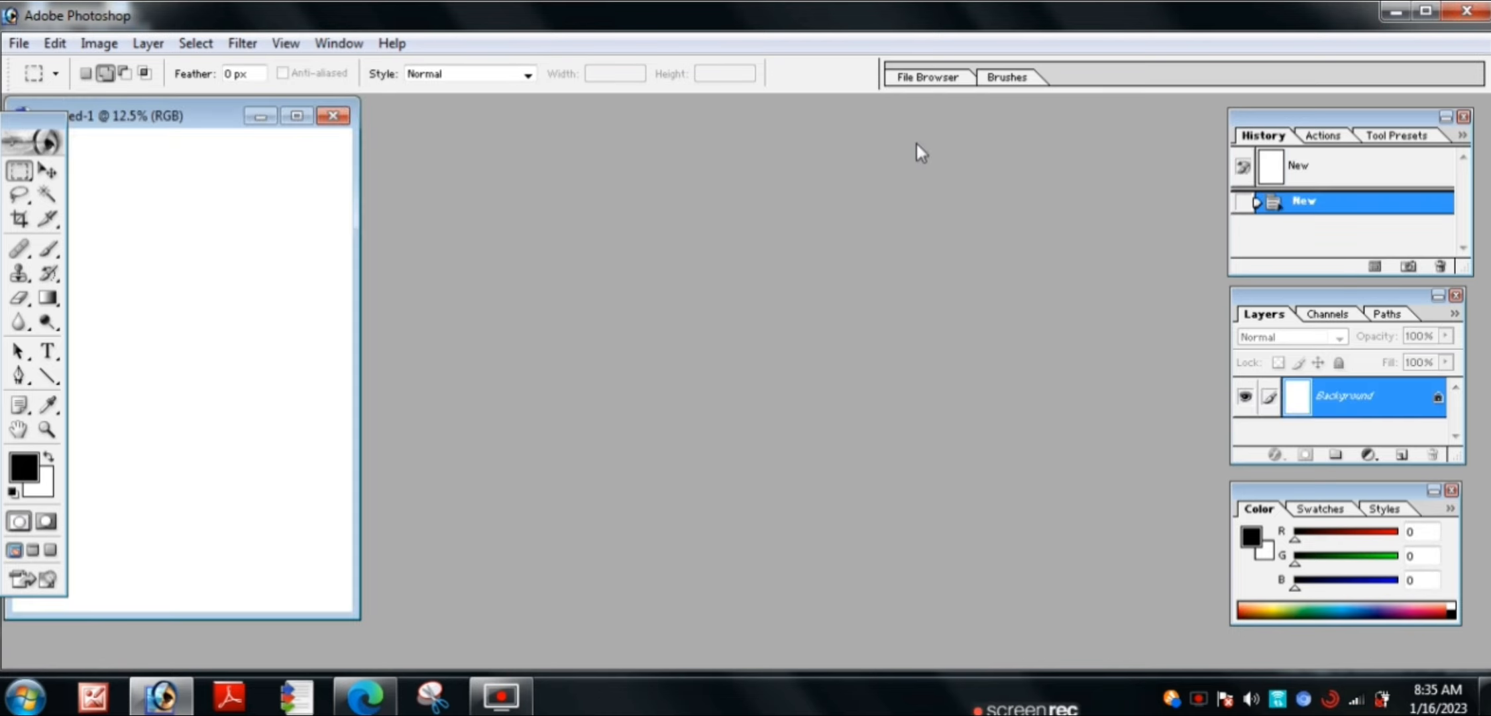
- Move the new document's window clear of the toolbox, then minimize and maximize it
drag(126, 132, 352, 145)
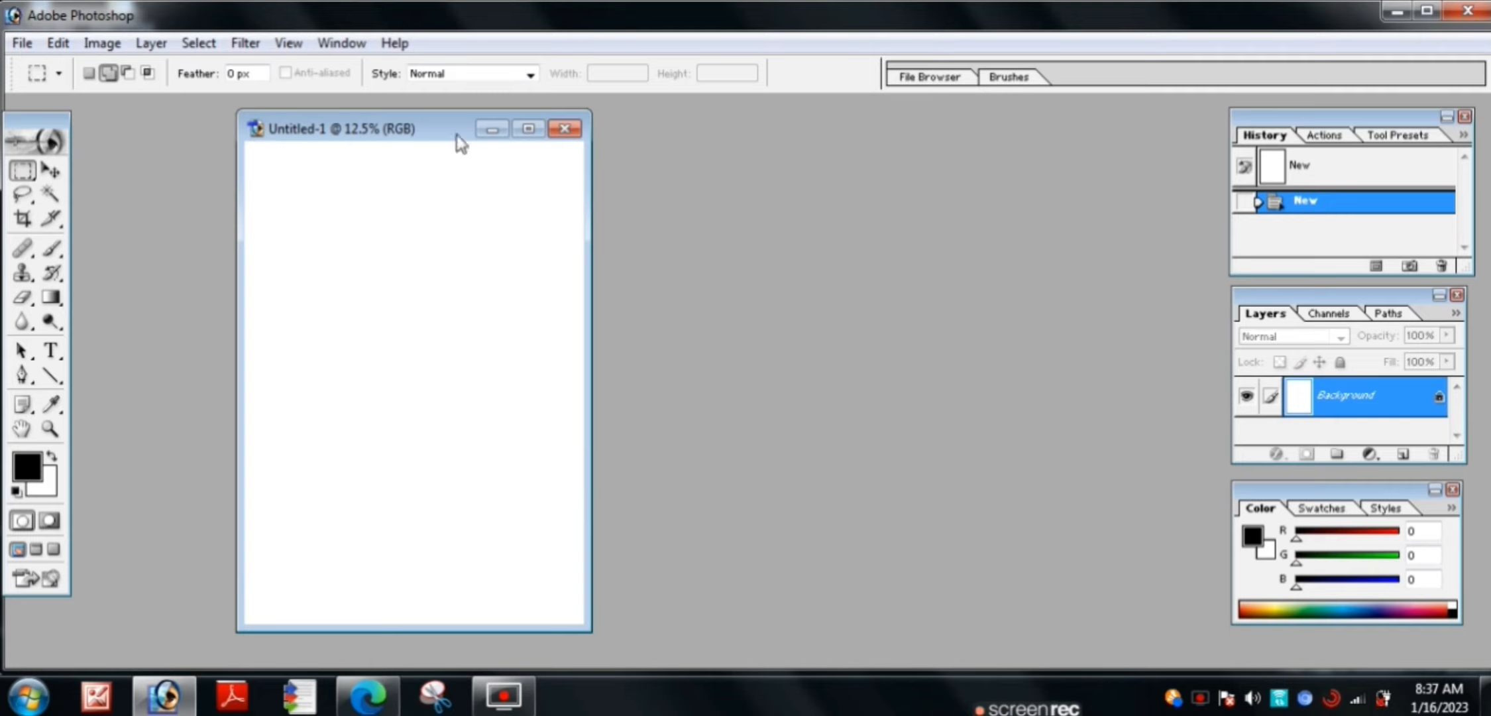
drag(446, 128, 502, 123)
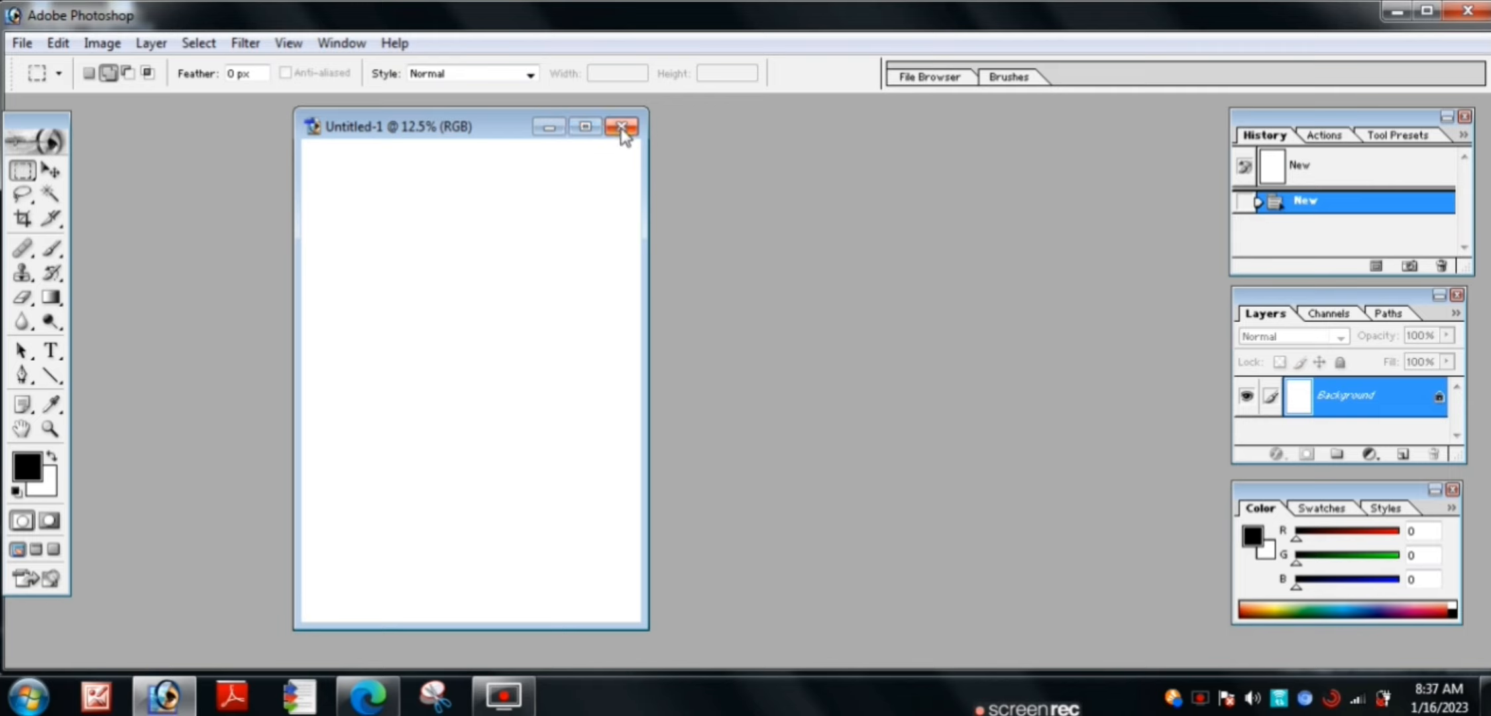
click(548, 128)
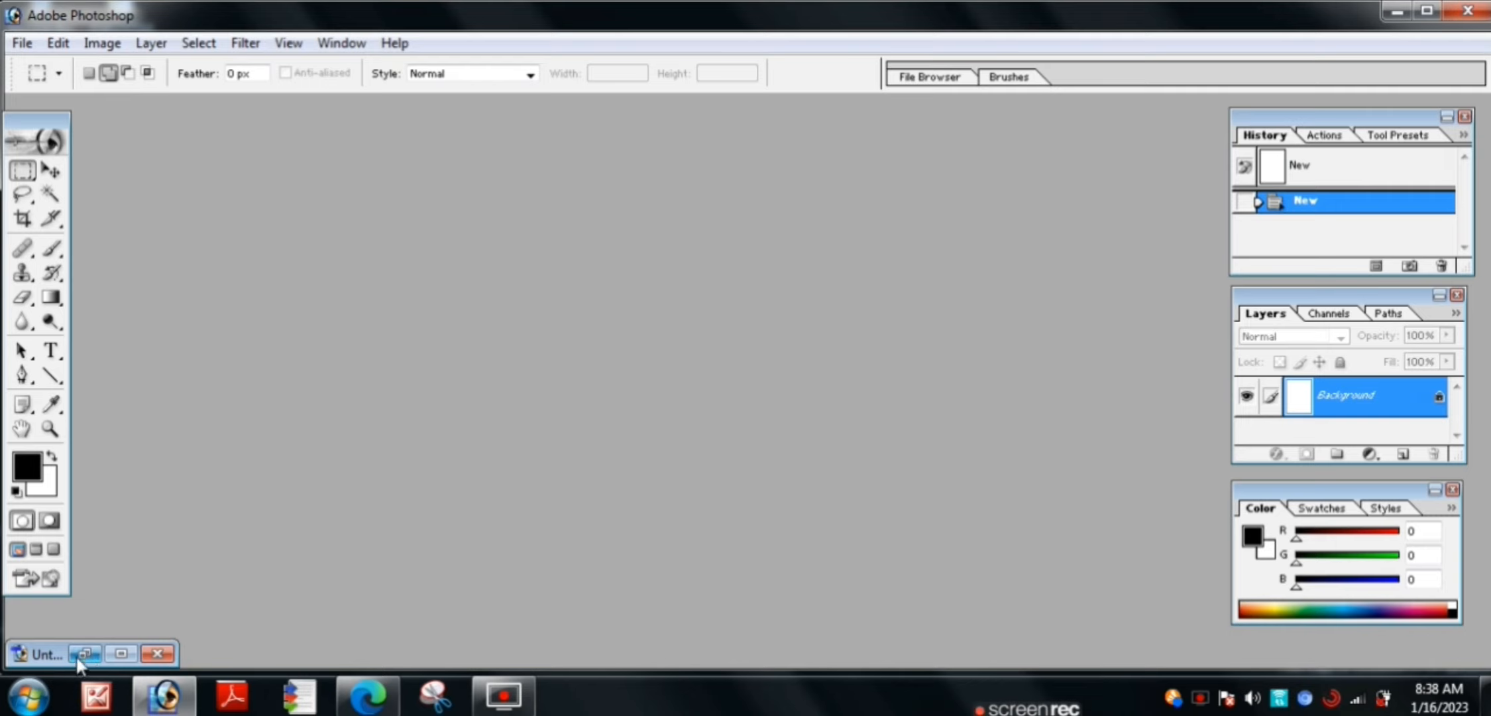
click(121, 656)
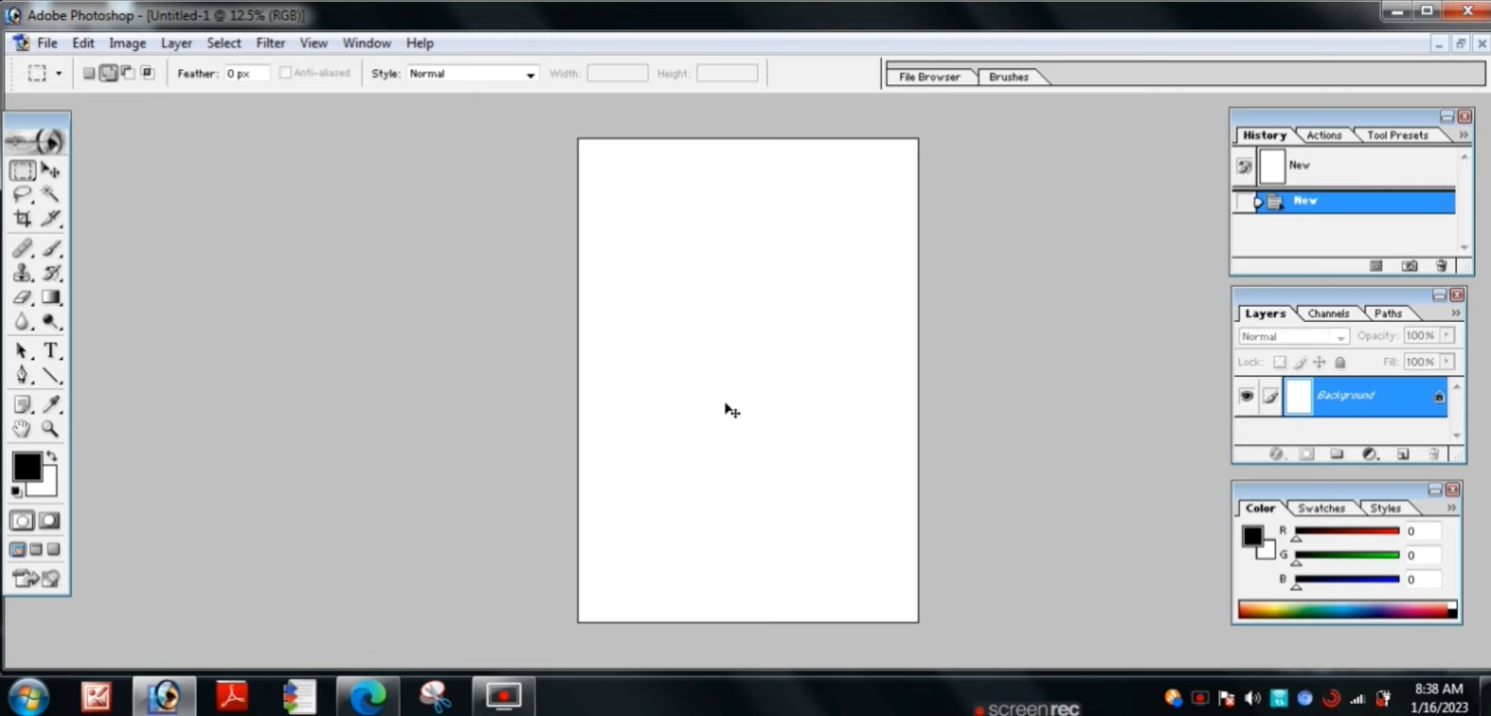
- Zoom in on the blank page to 50% and back out to 12.5%
key(ctrl+plus)
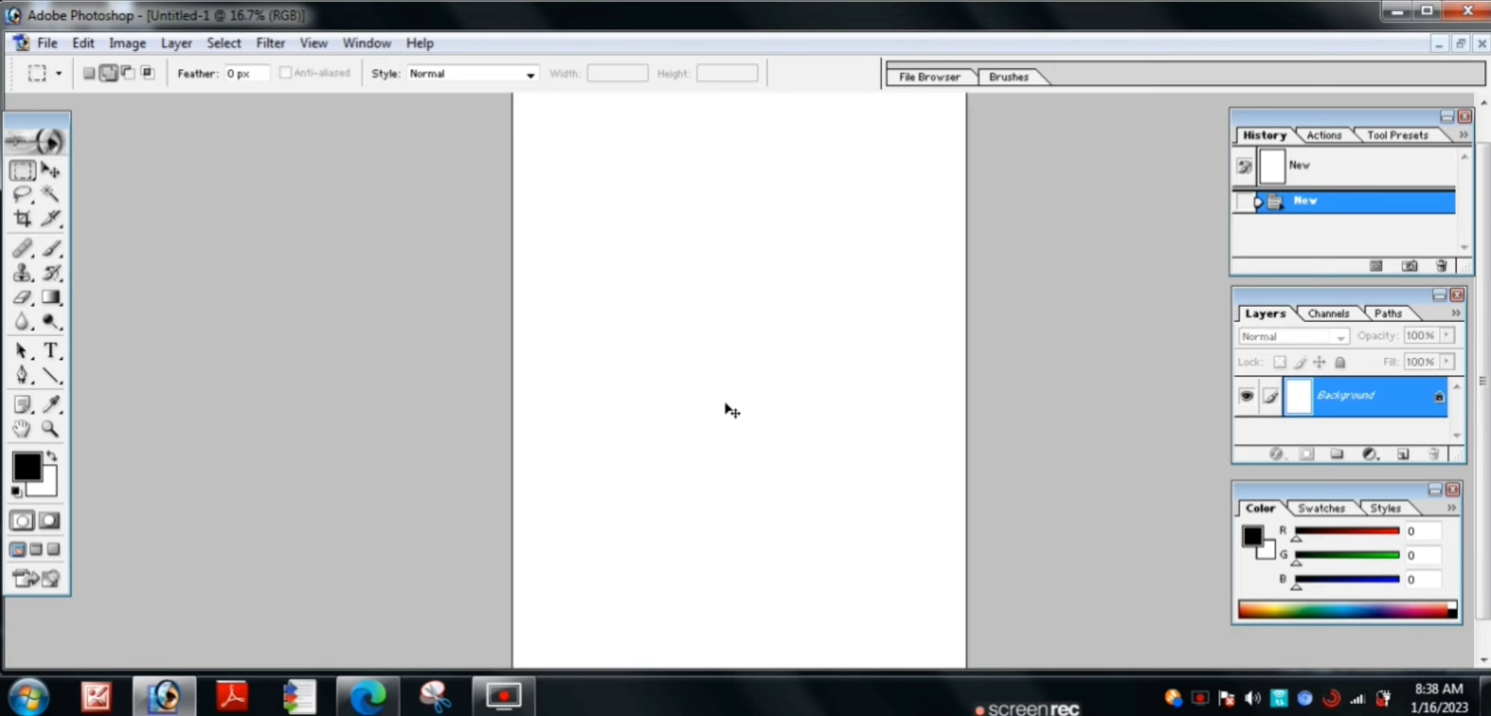
key(ctrl+plus)
key(ctrl+plus)
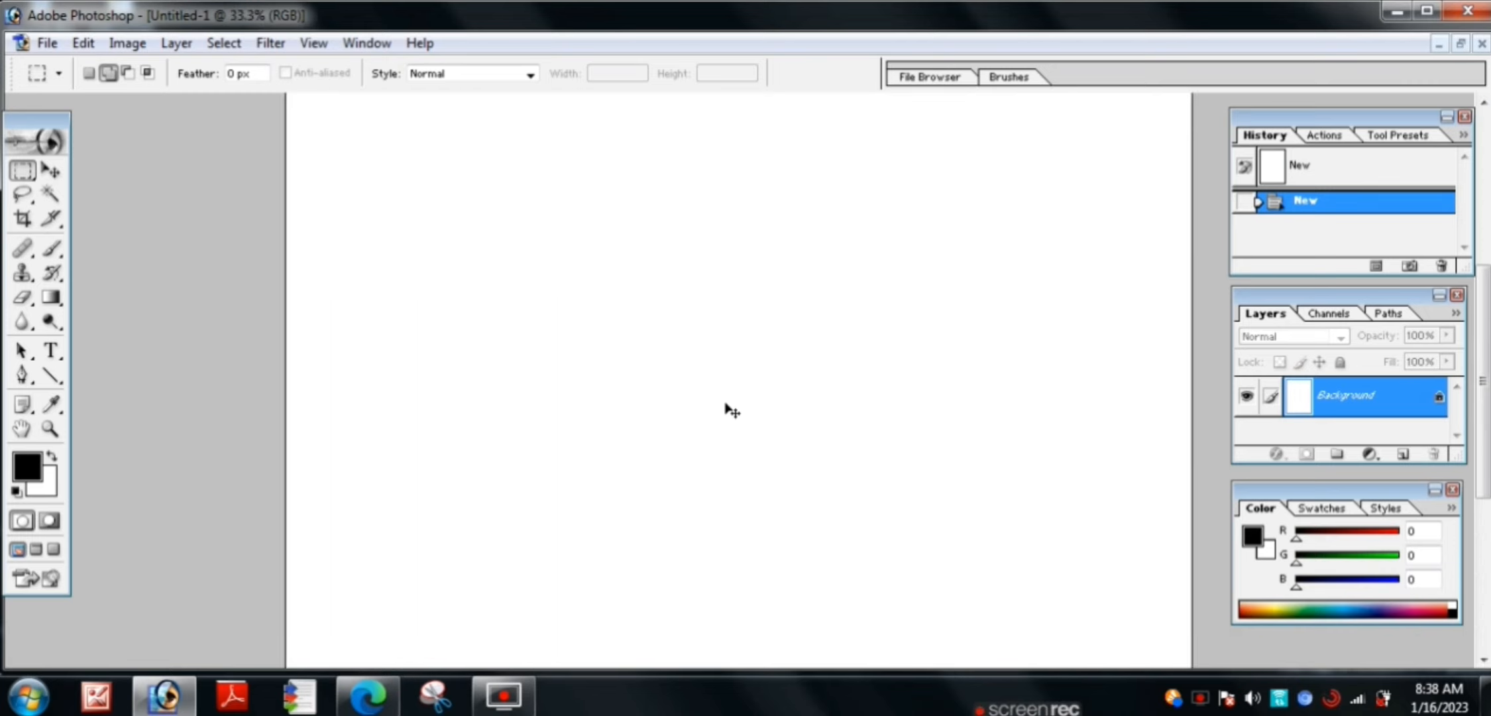
key(ctrl+plus)
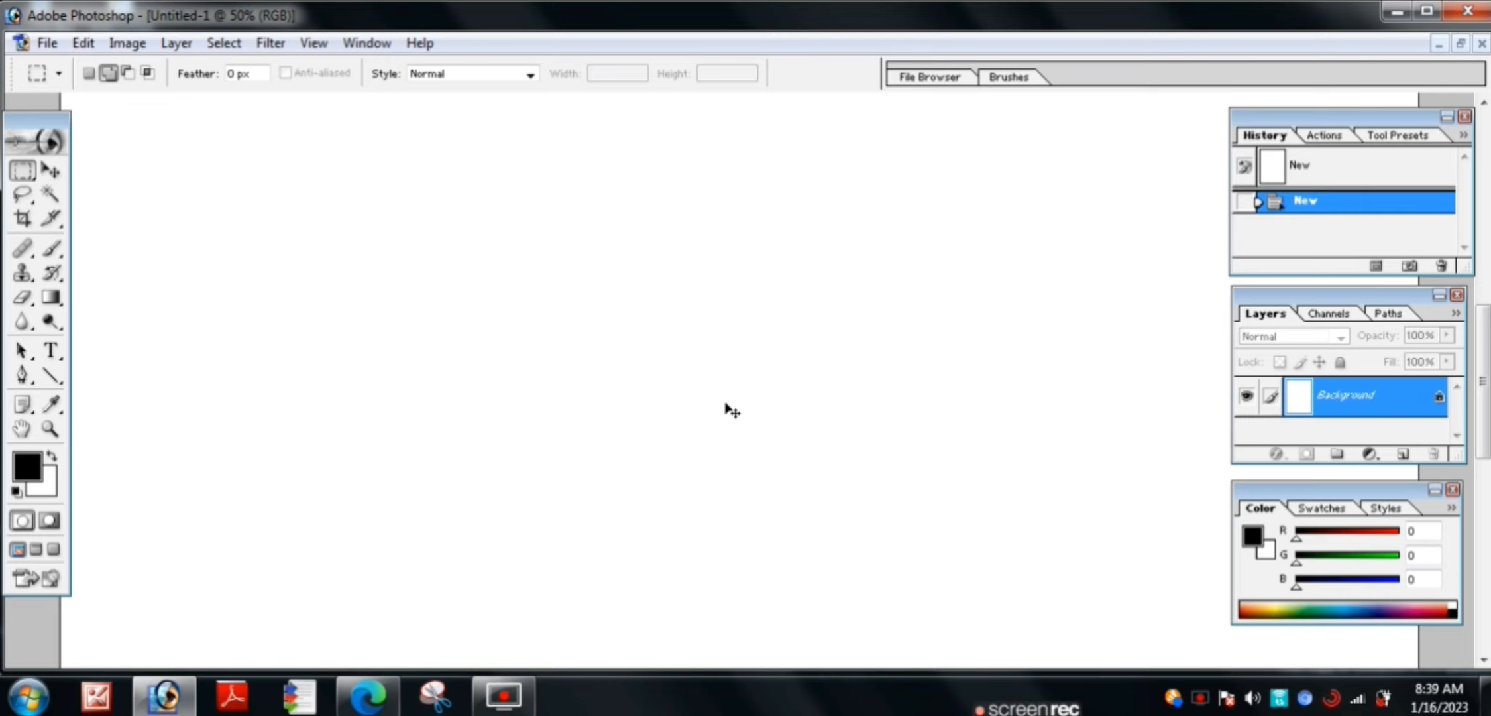
key(ctrl+minus)
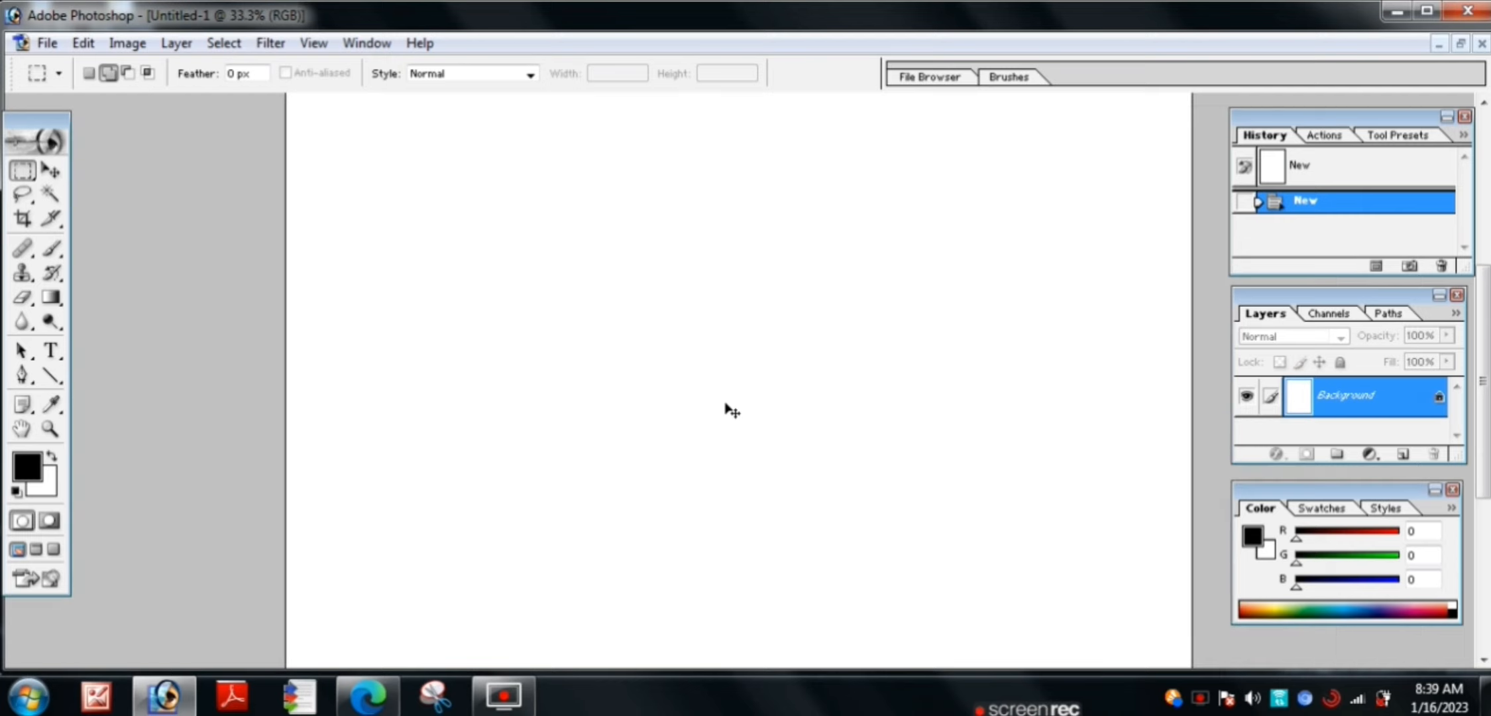
key(ctrl+minus)
key(ctrl+minus)
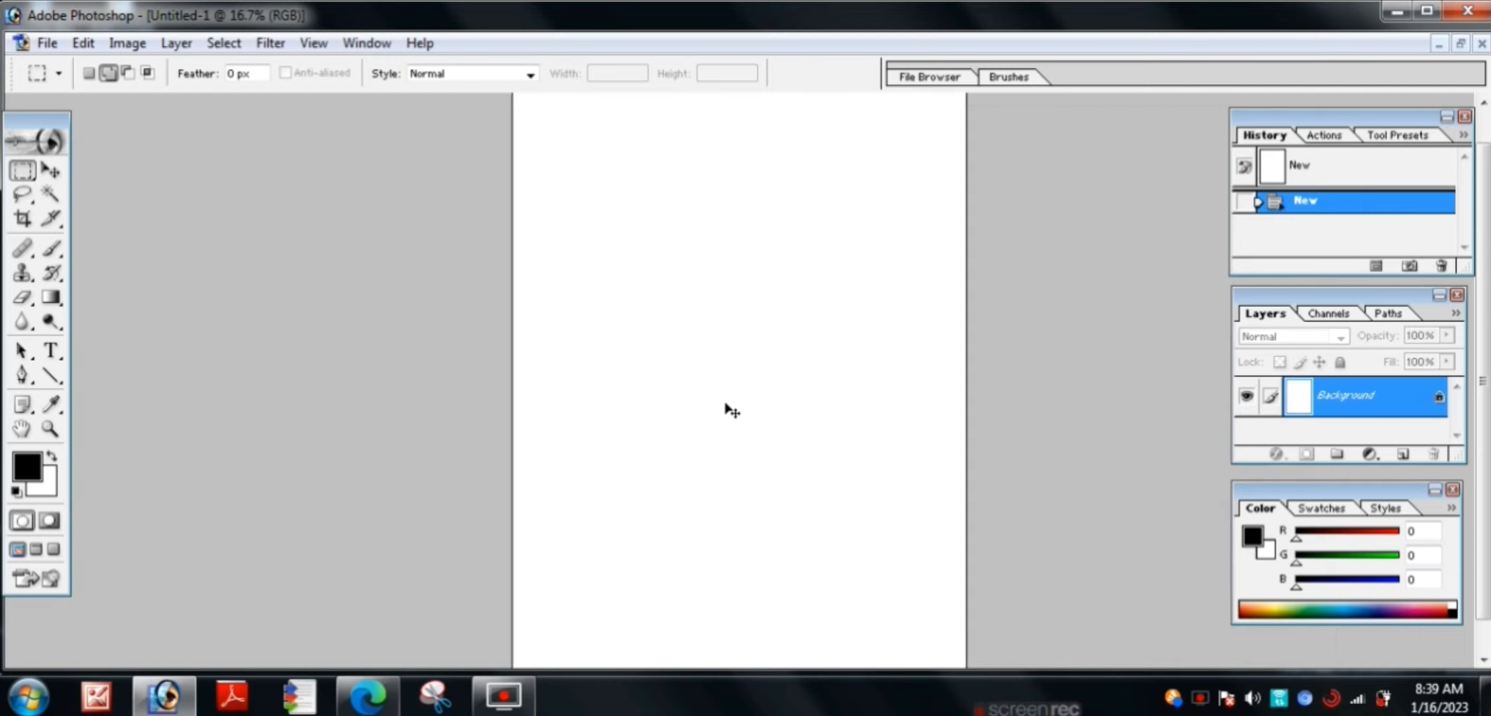
key(ctrl+minus)
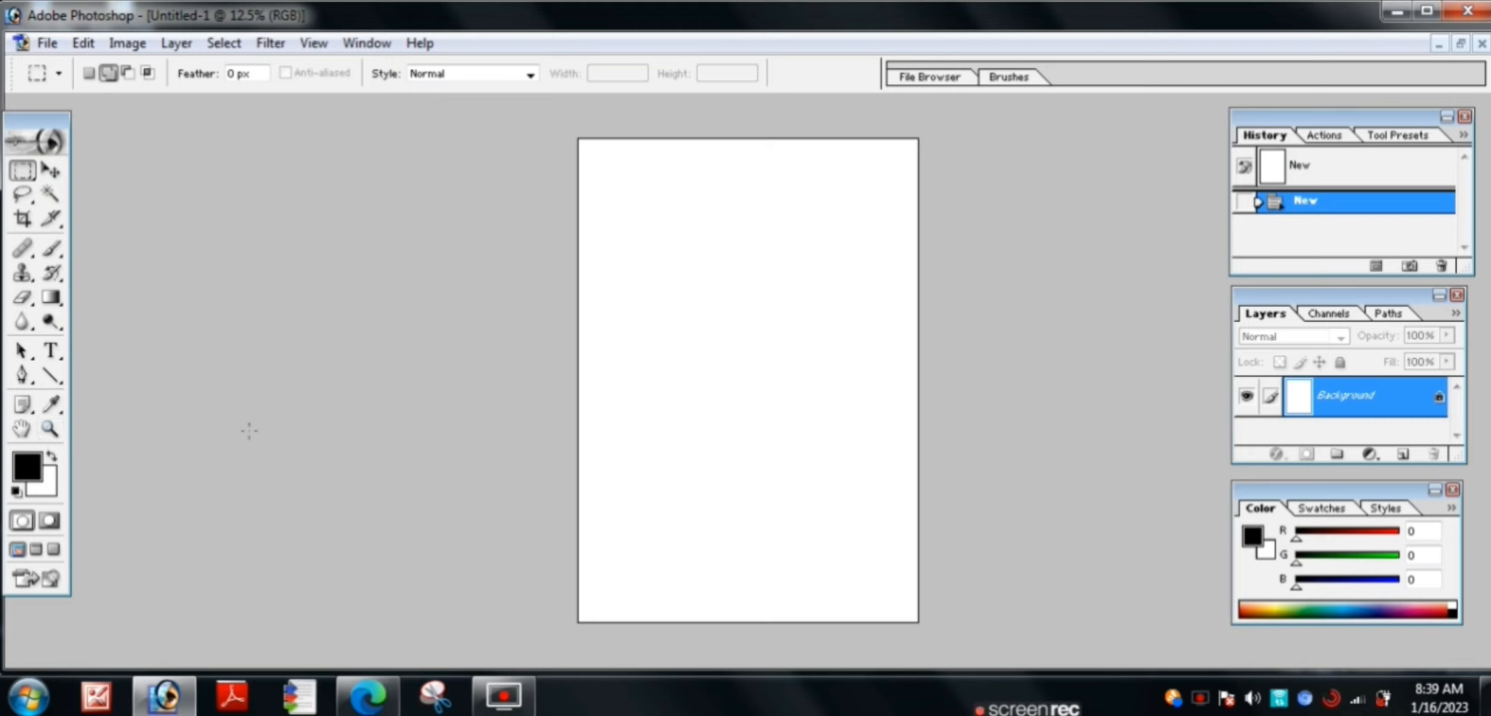
- Magnify the page to 50% with the Zoom tool in zoom-in mode
click(50, 432)
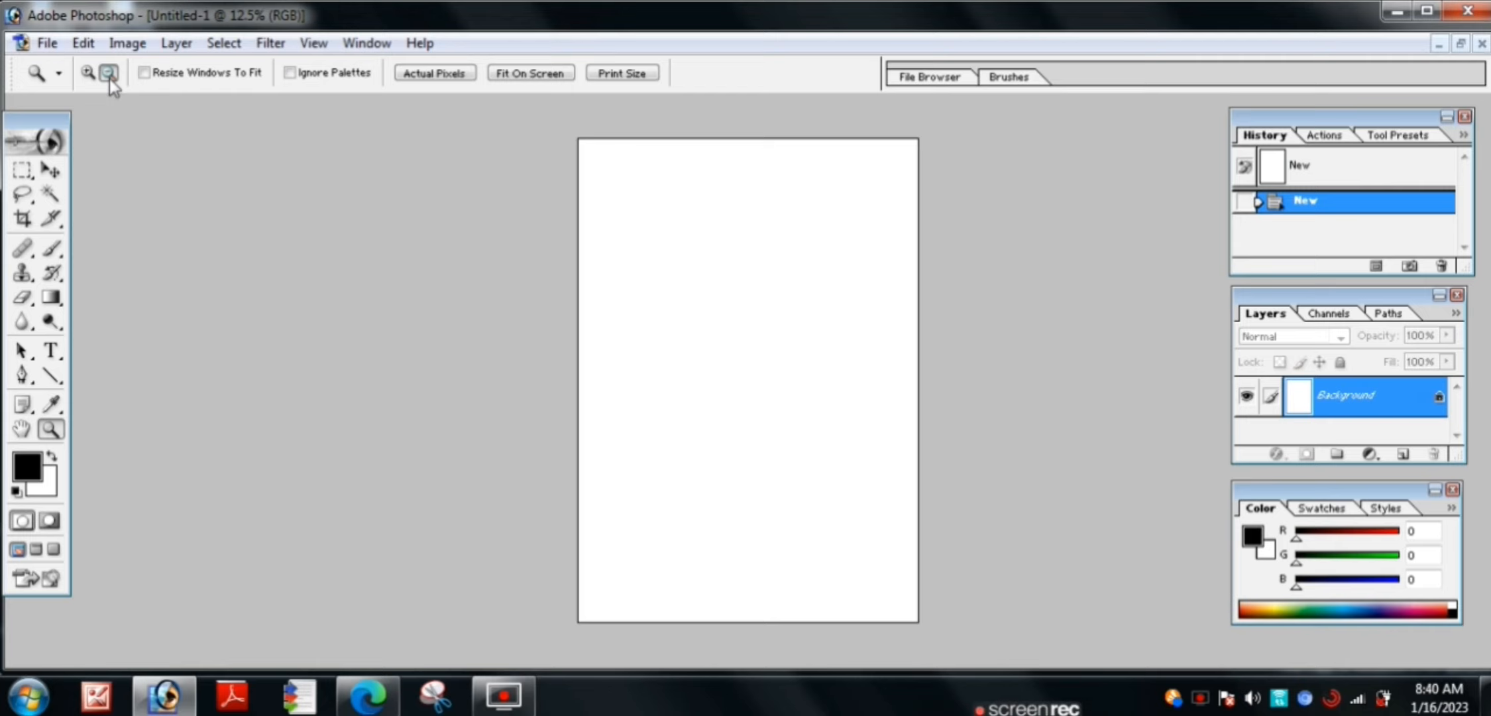
click(90, 73)
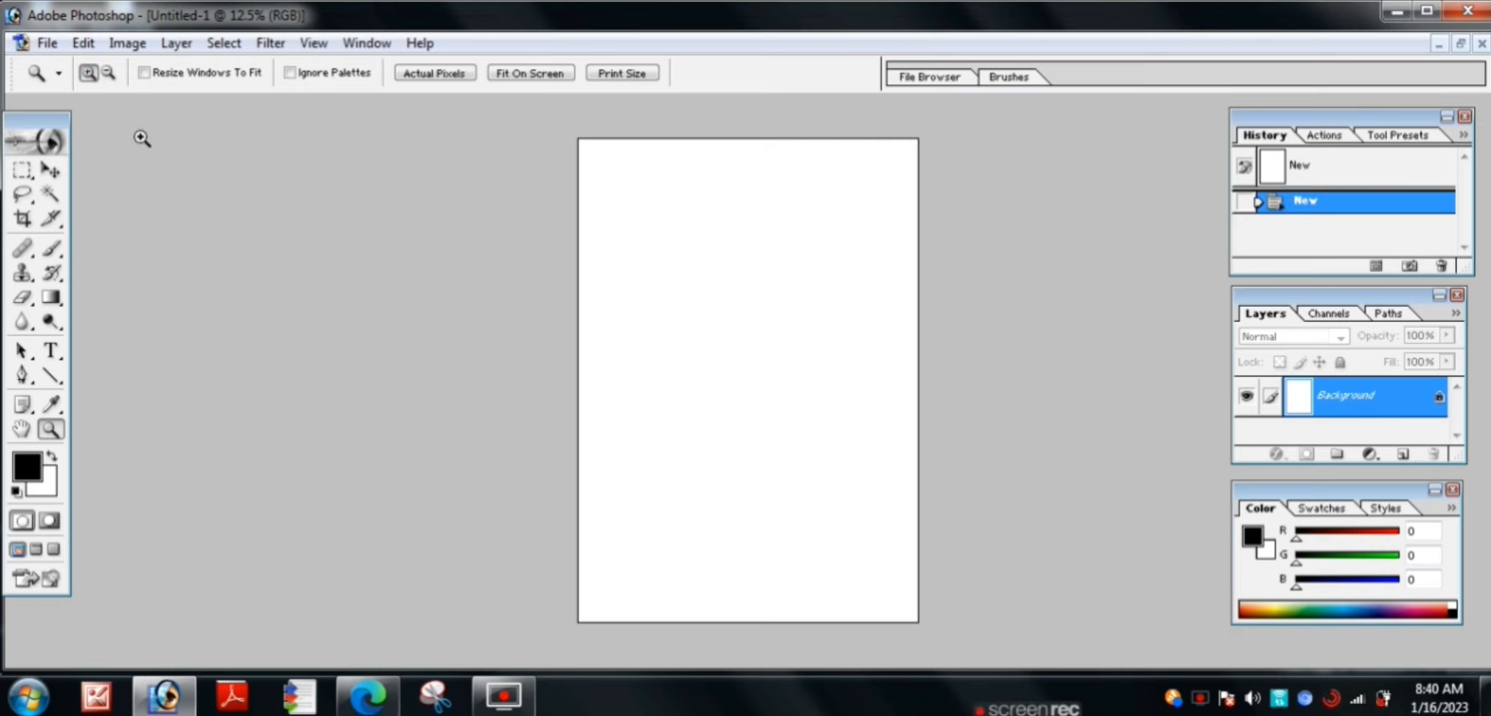
click(705, 378)
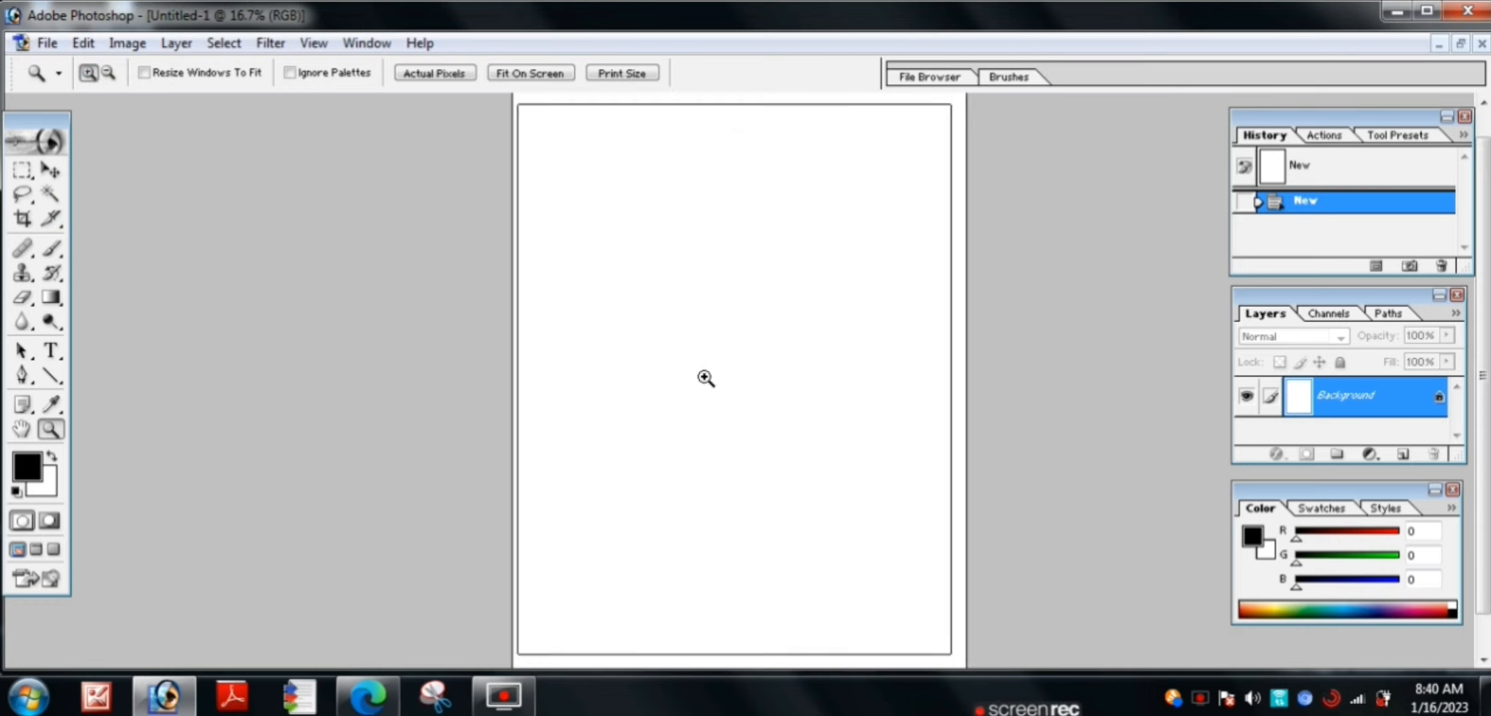
click(706, 378)
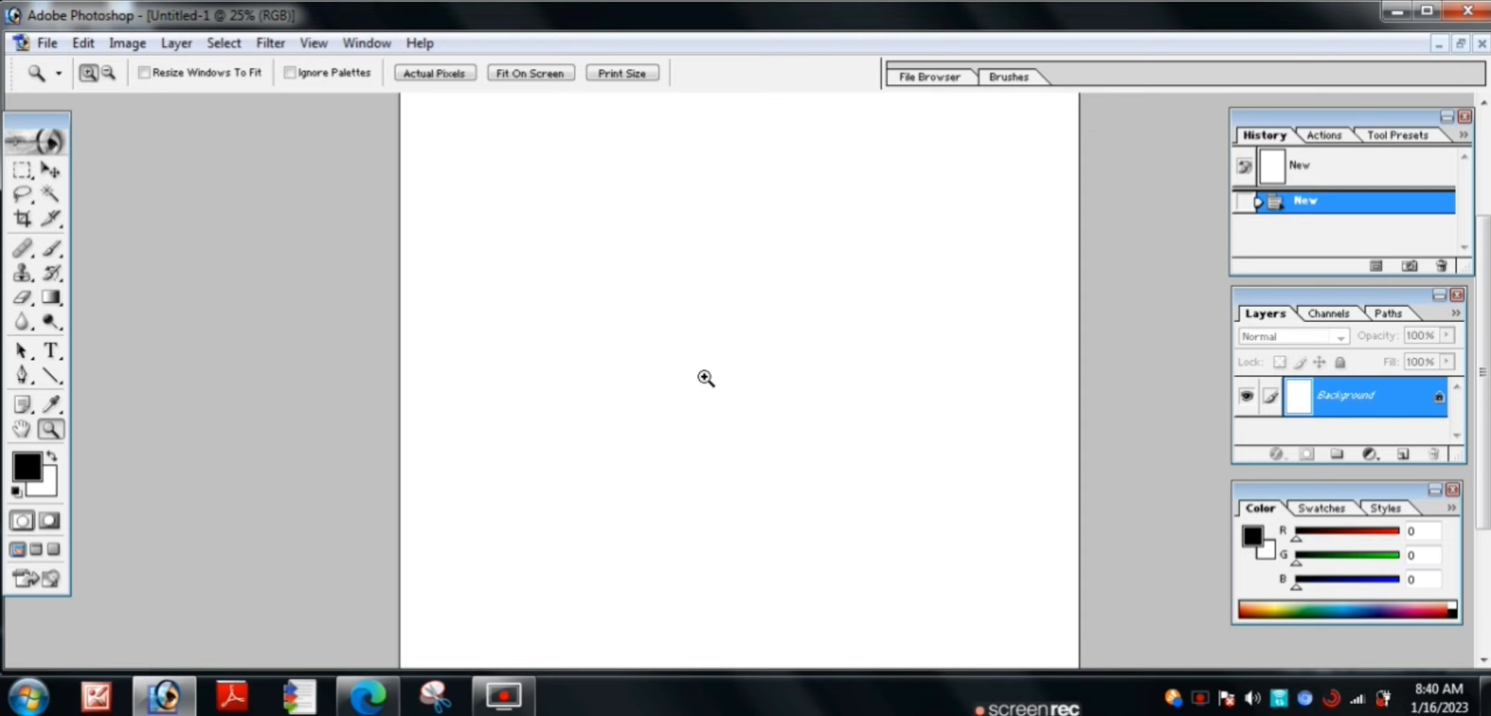
click(706, 377)
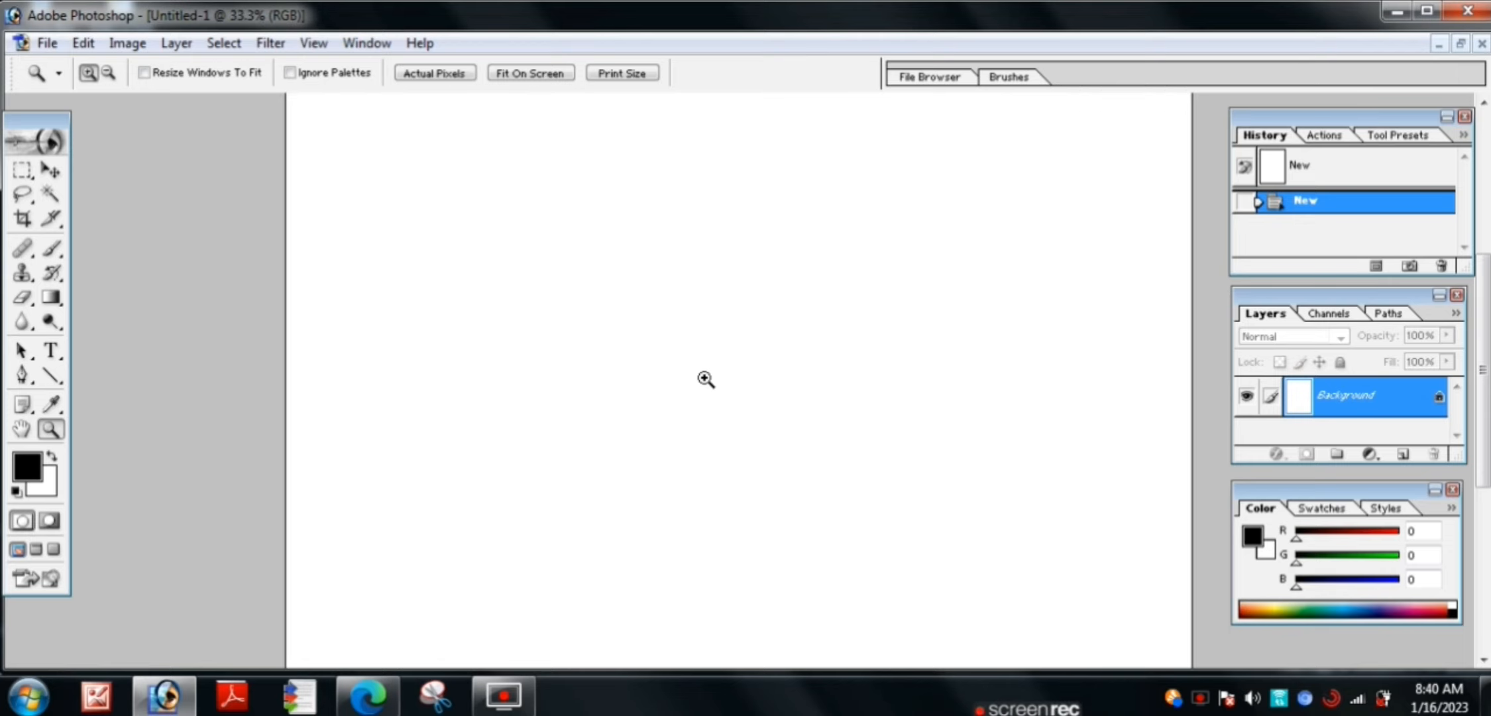
click(705, 378)
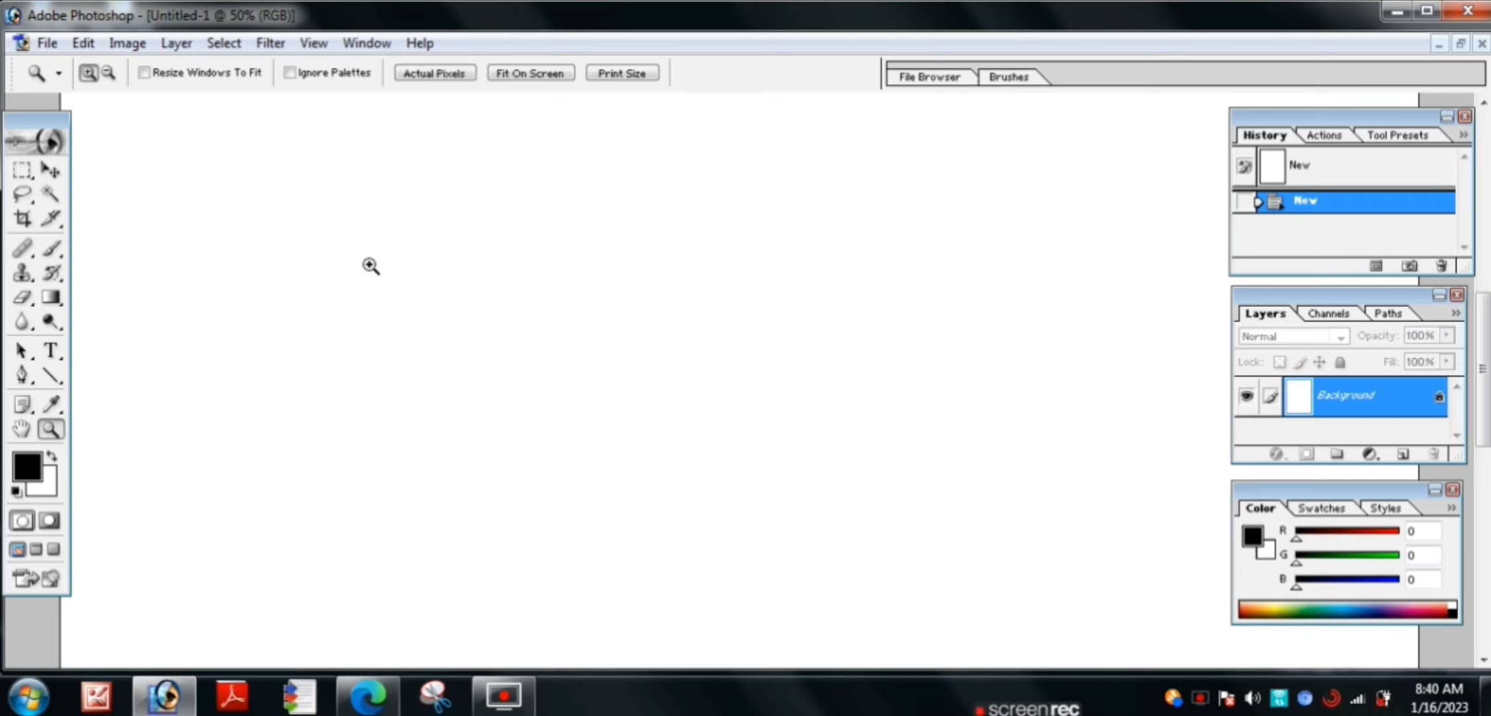
- Switch the Zoom tool to zoom-out mode and reduce the page view to 12.5%
click(109, 74)
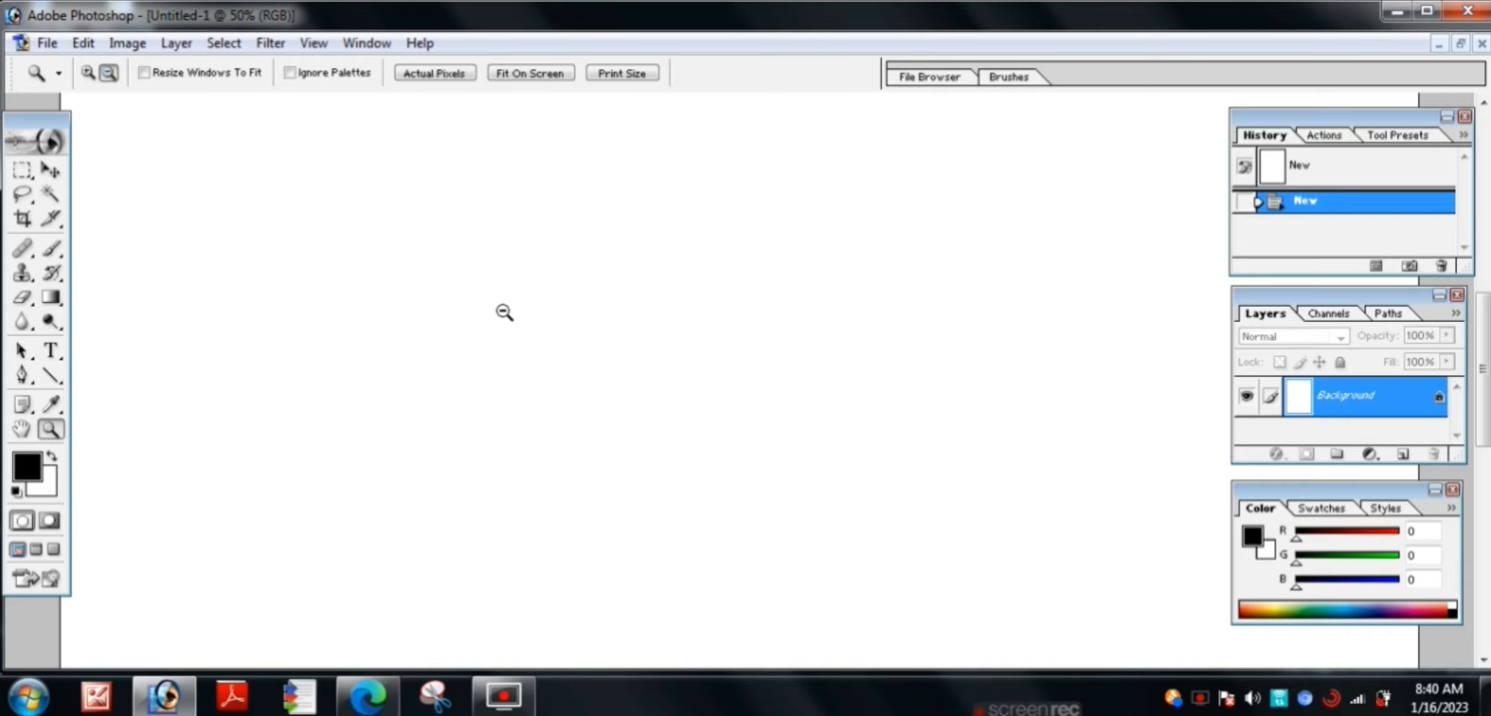
click(533, 335)
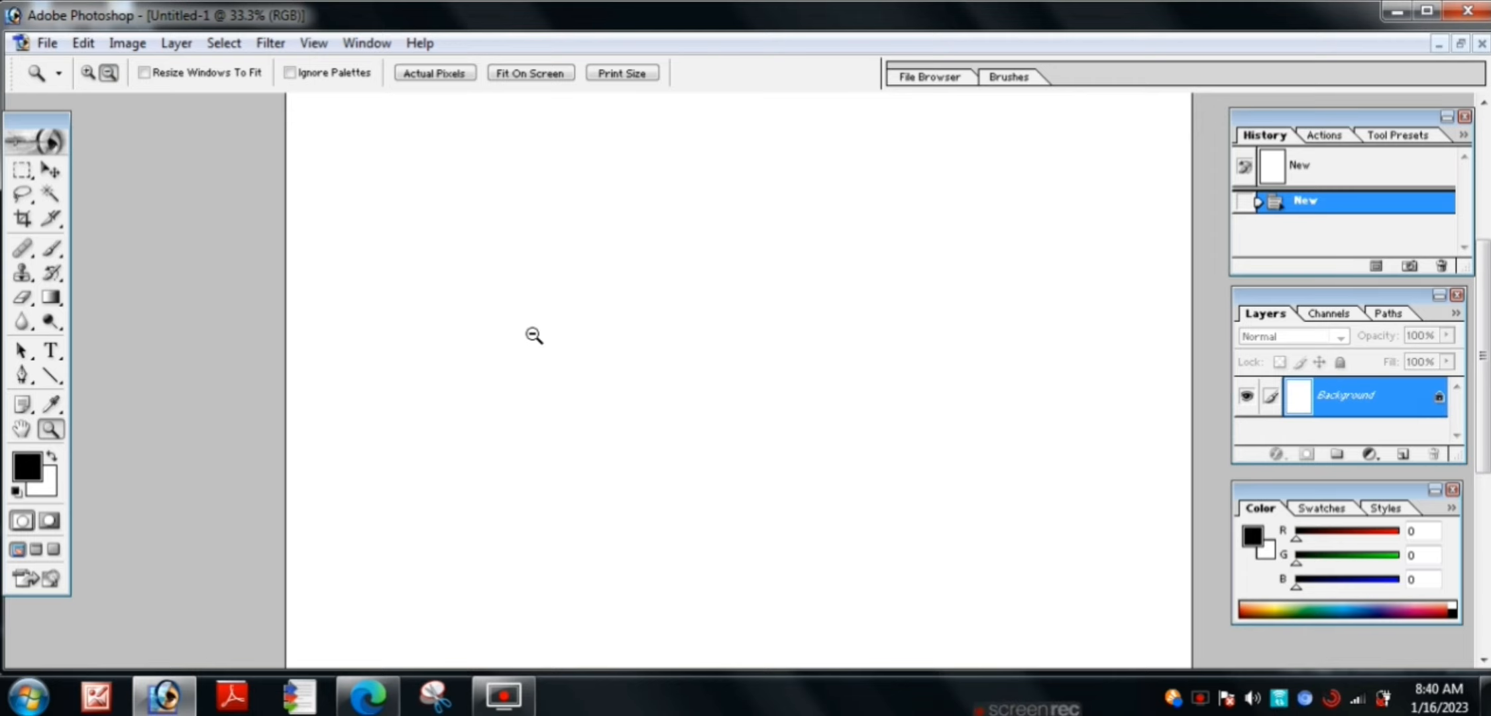
click(534, 335)
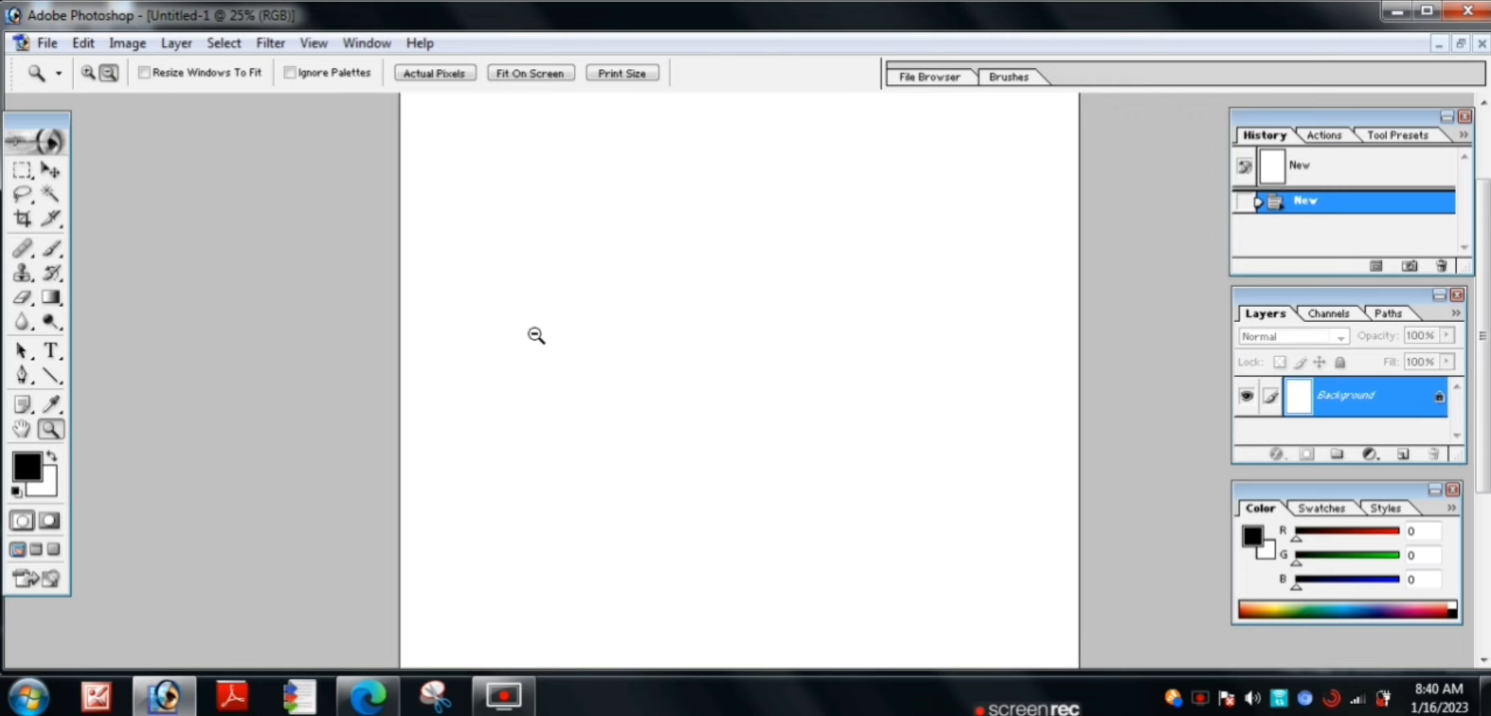
click(536, 335)
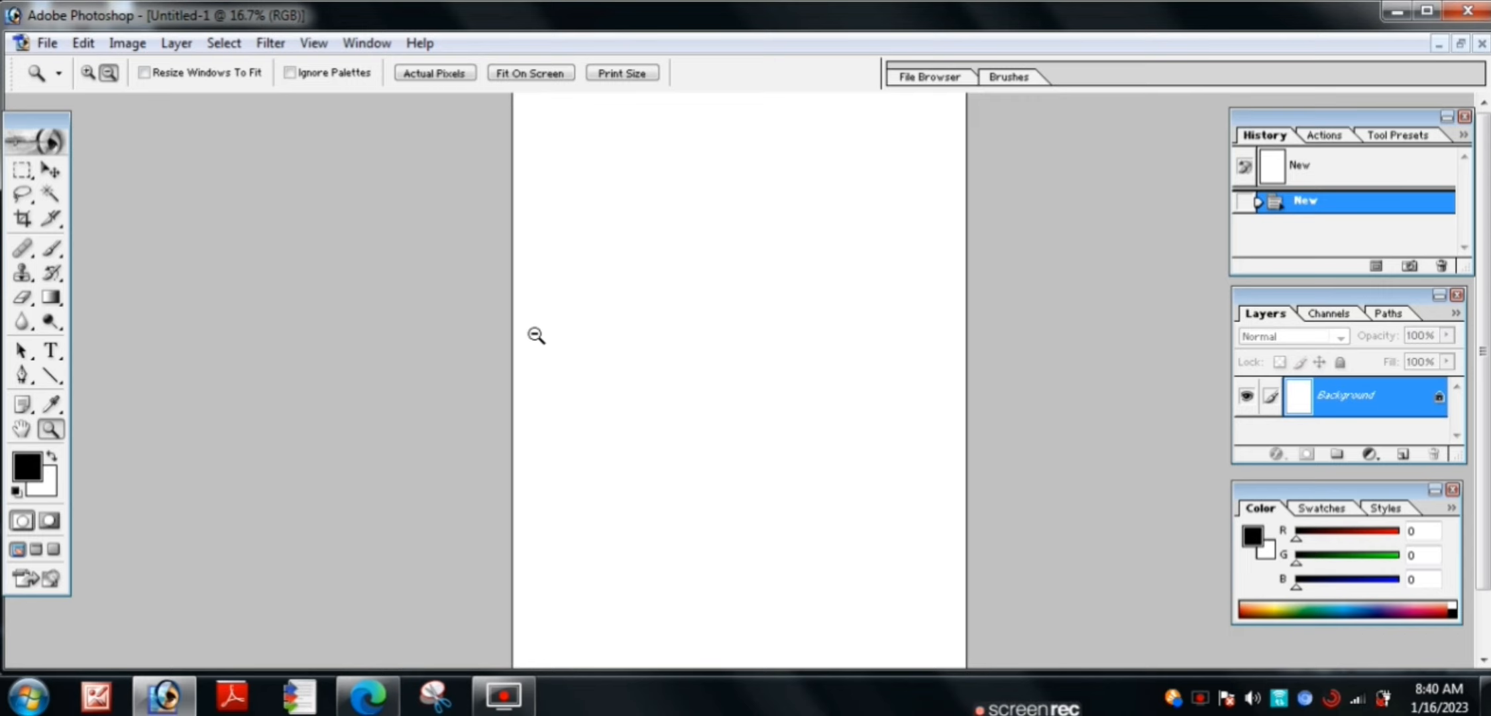
click(536, 335)
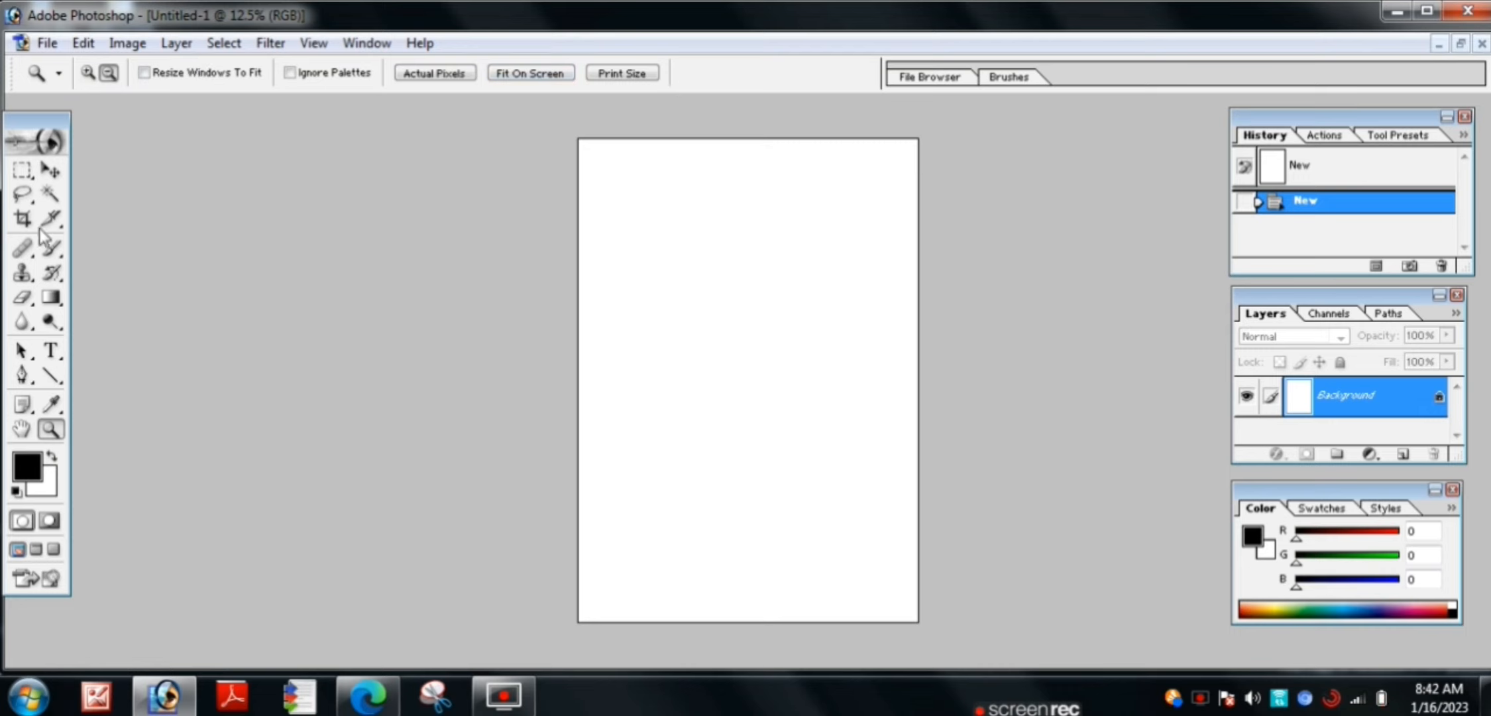
- Switch through the Marquee, Move, Lasso, Crop, Healing Brush and History Brush tools to examine the options each one offers
click(25, 171)
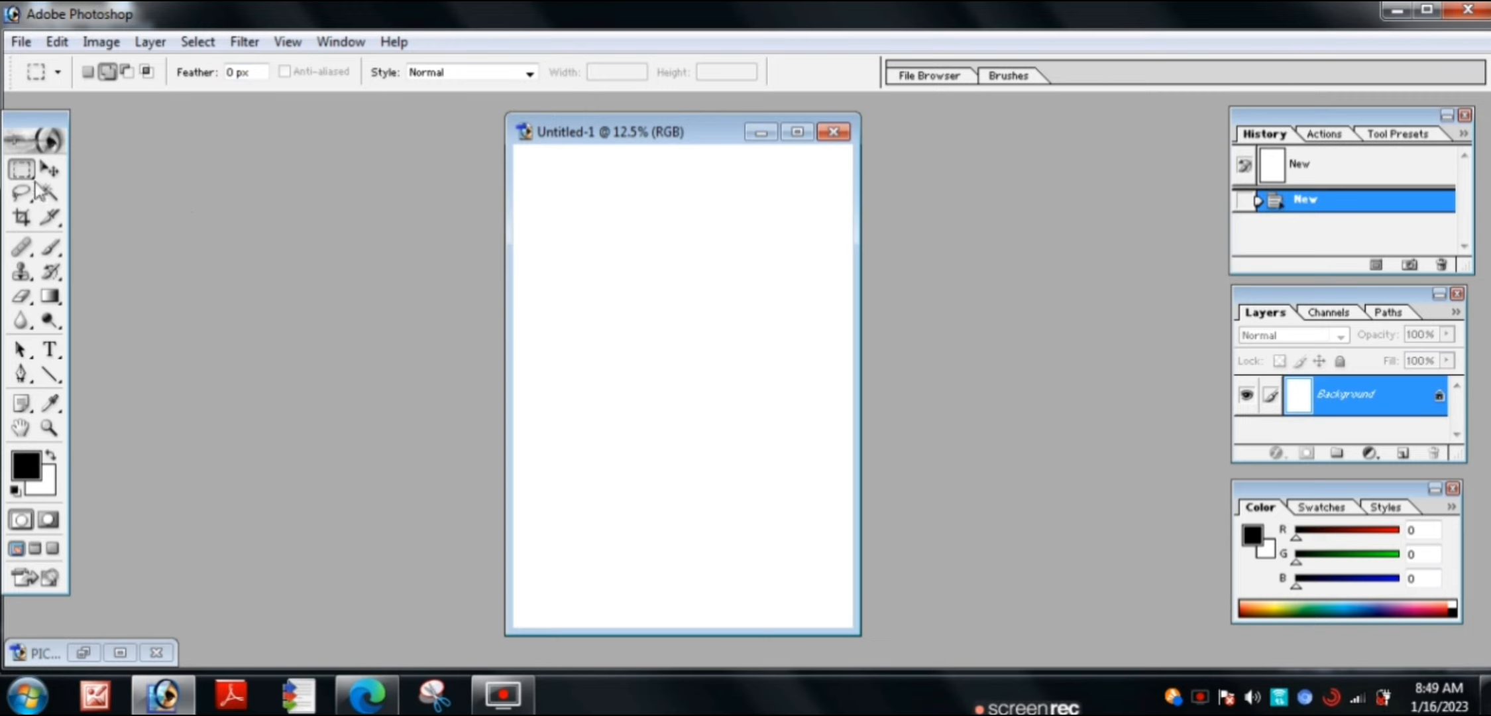
click(55, 170)
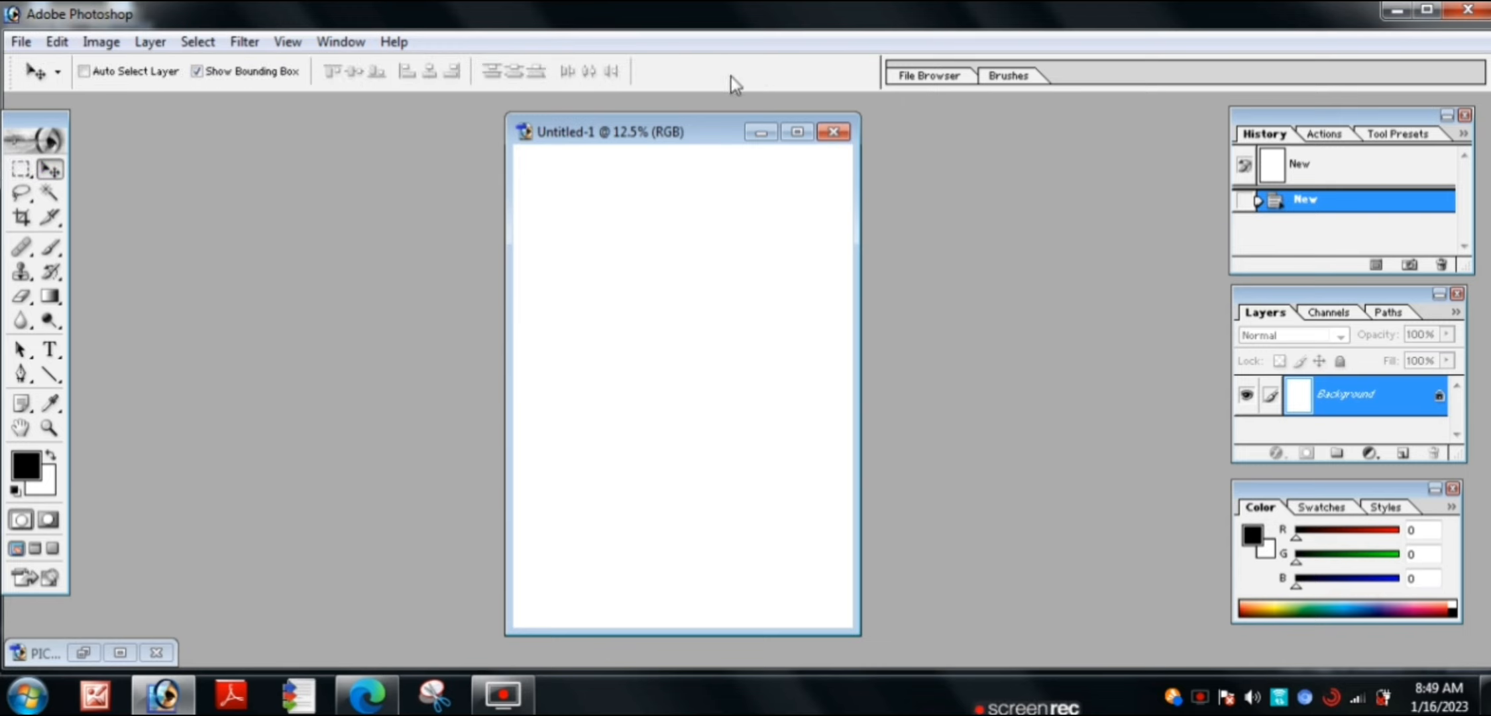
click(25, 196)
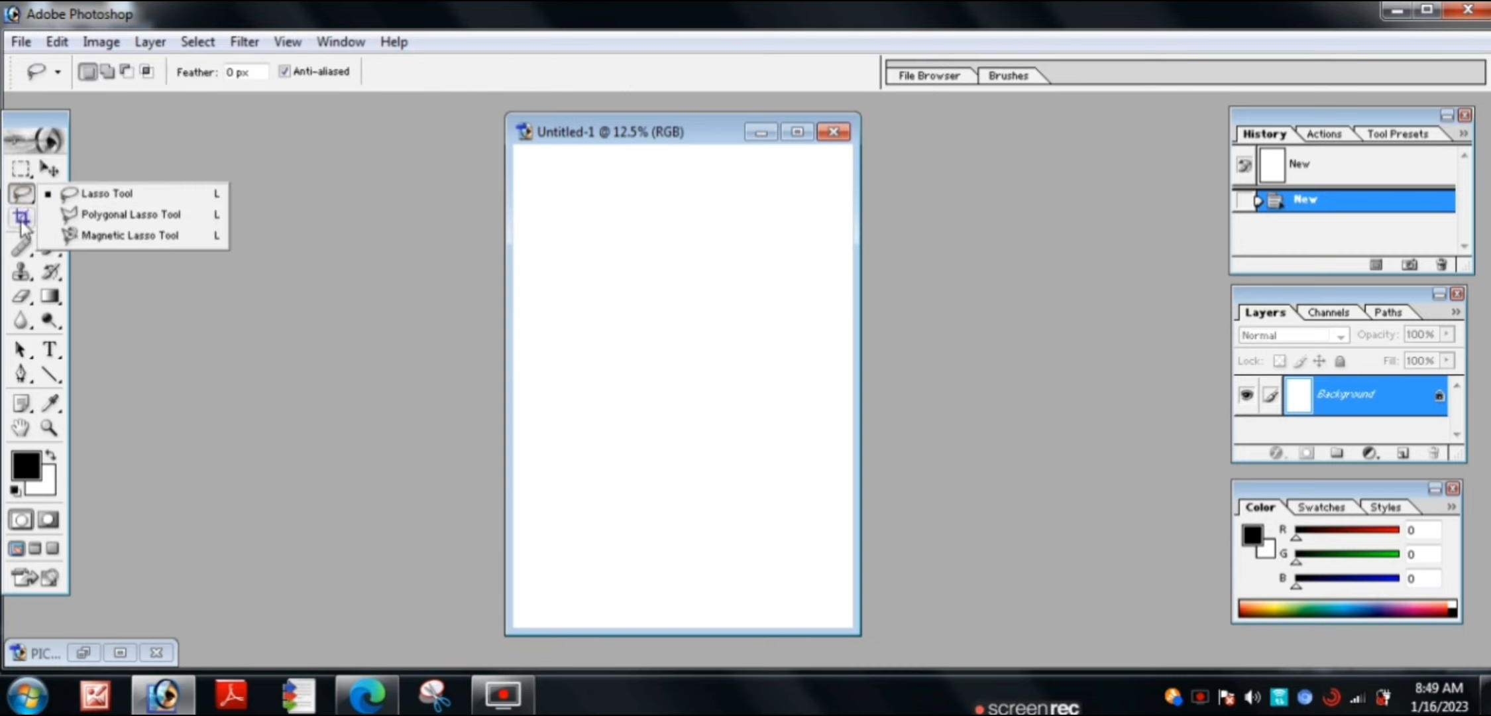
click(21, 220)
click(22, 250)
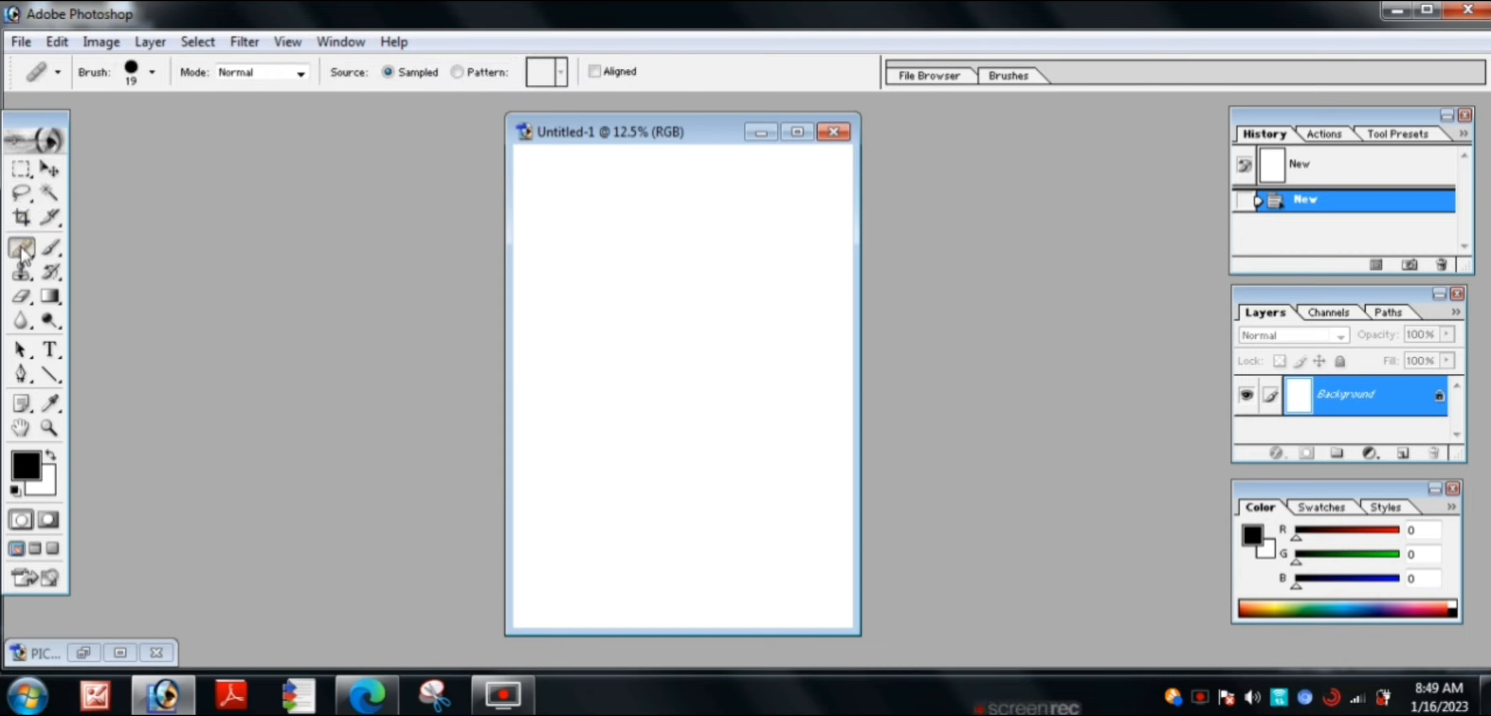
click(50, 272)
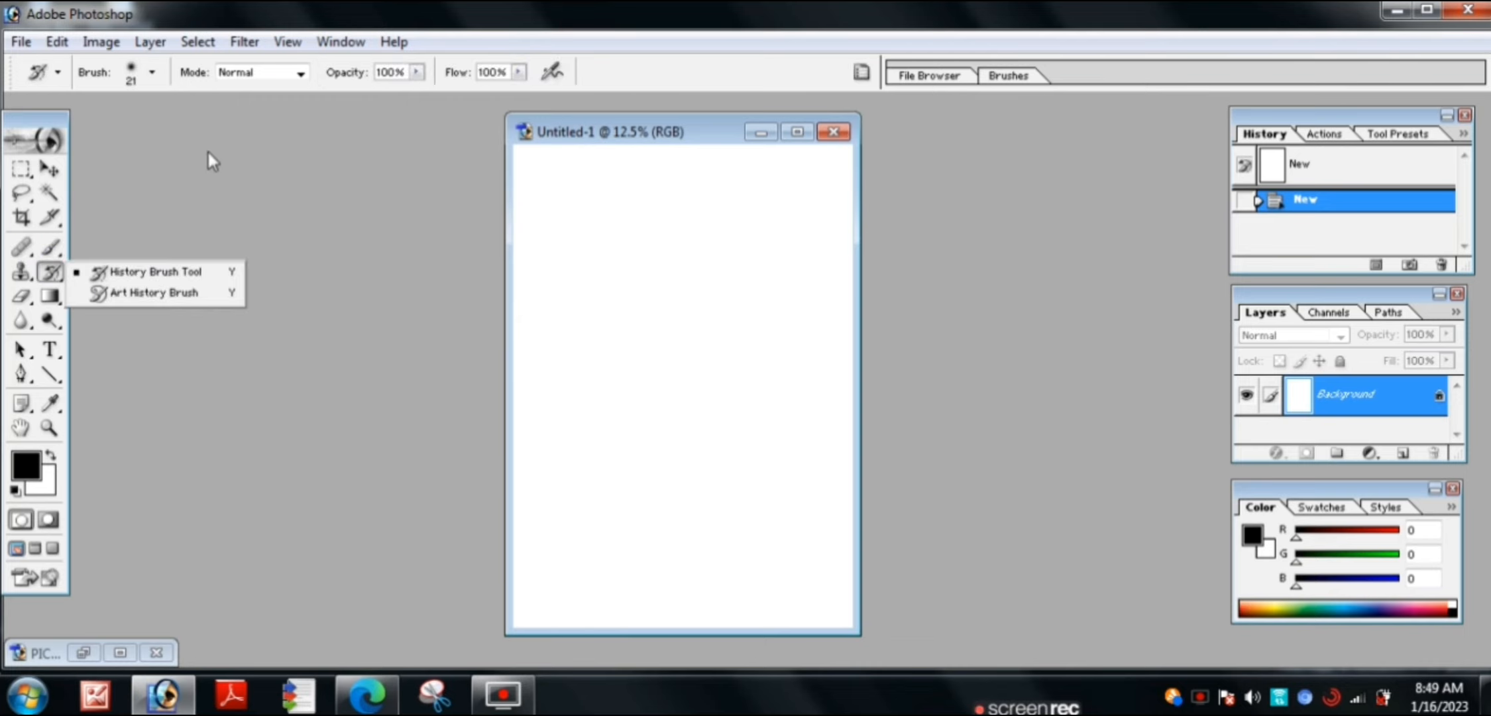
- Activate the Rectangular Marquee tool and review the other marquee tool variants
key(m)
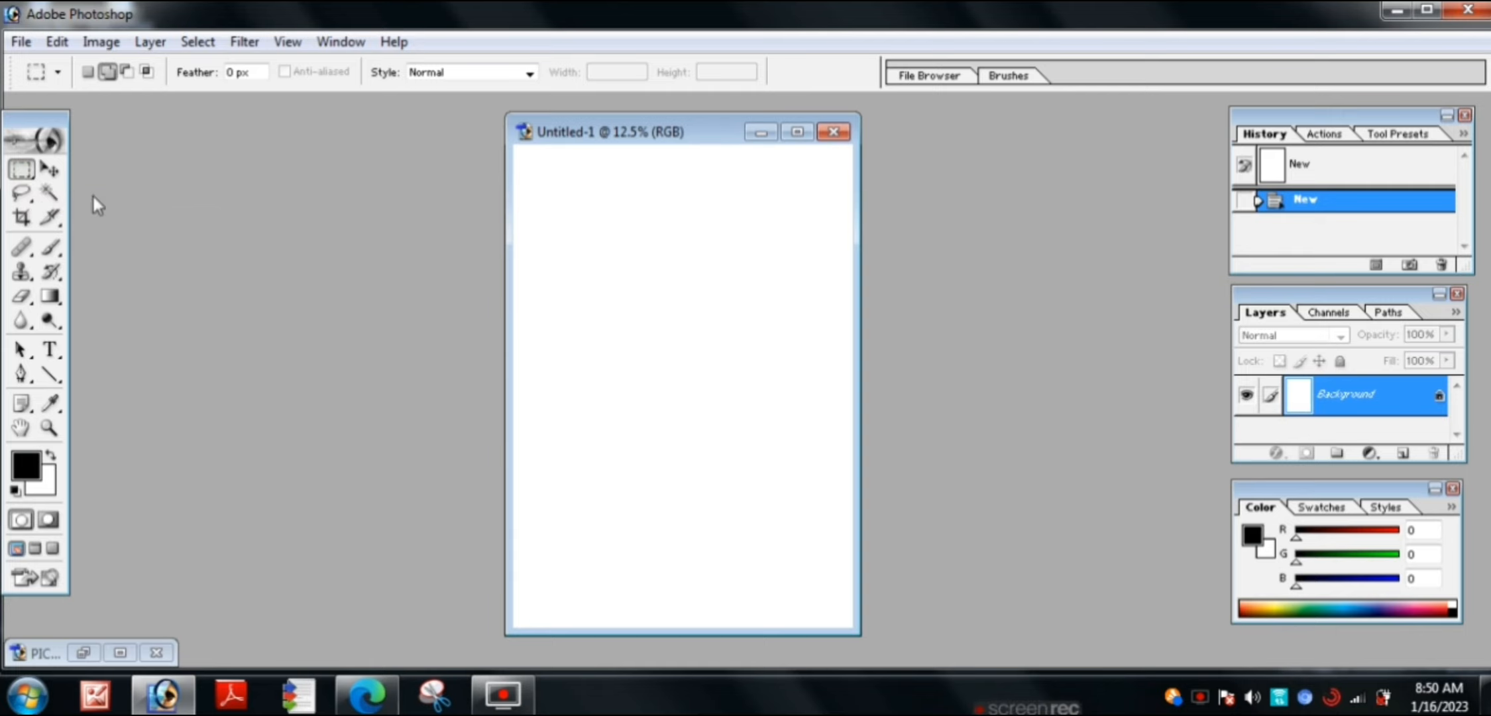
click(29, 174)
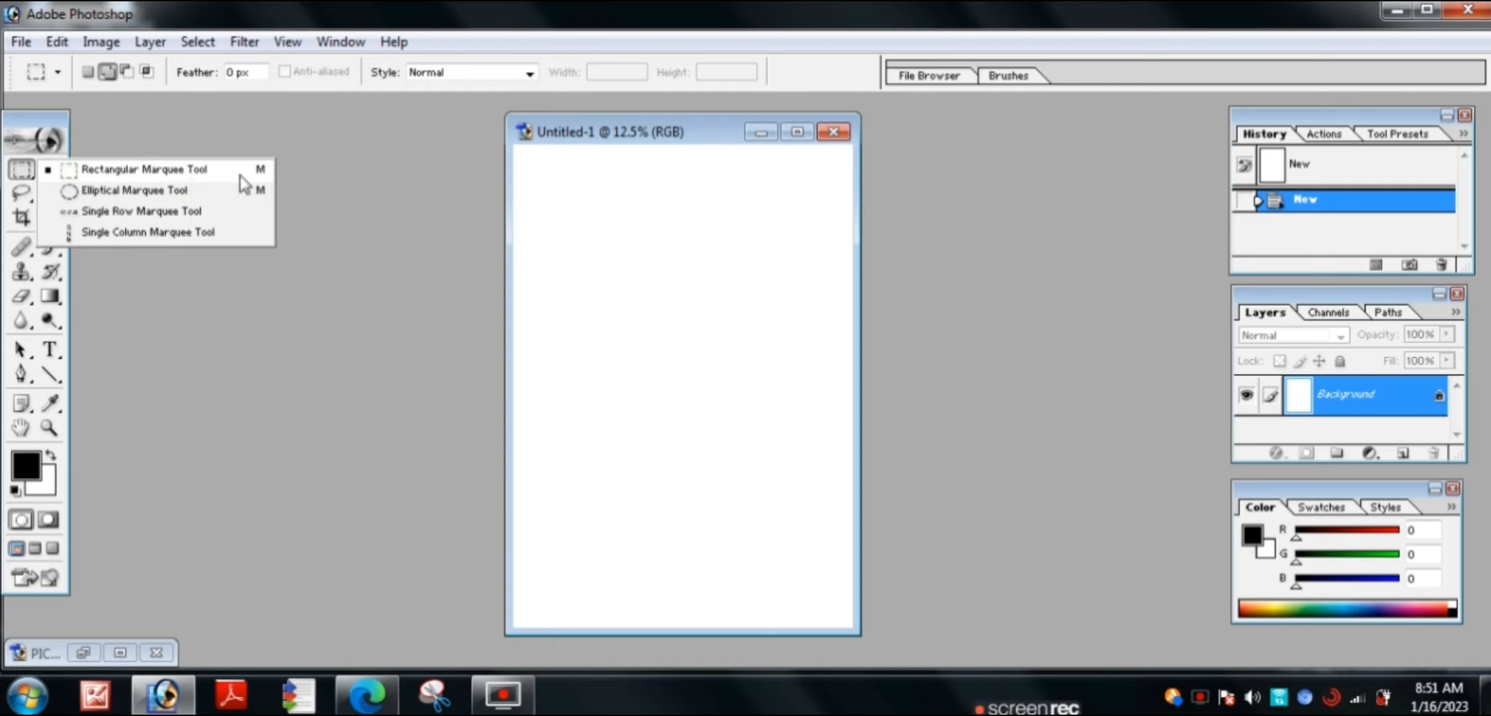
click(339, 176)
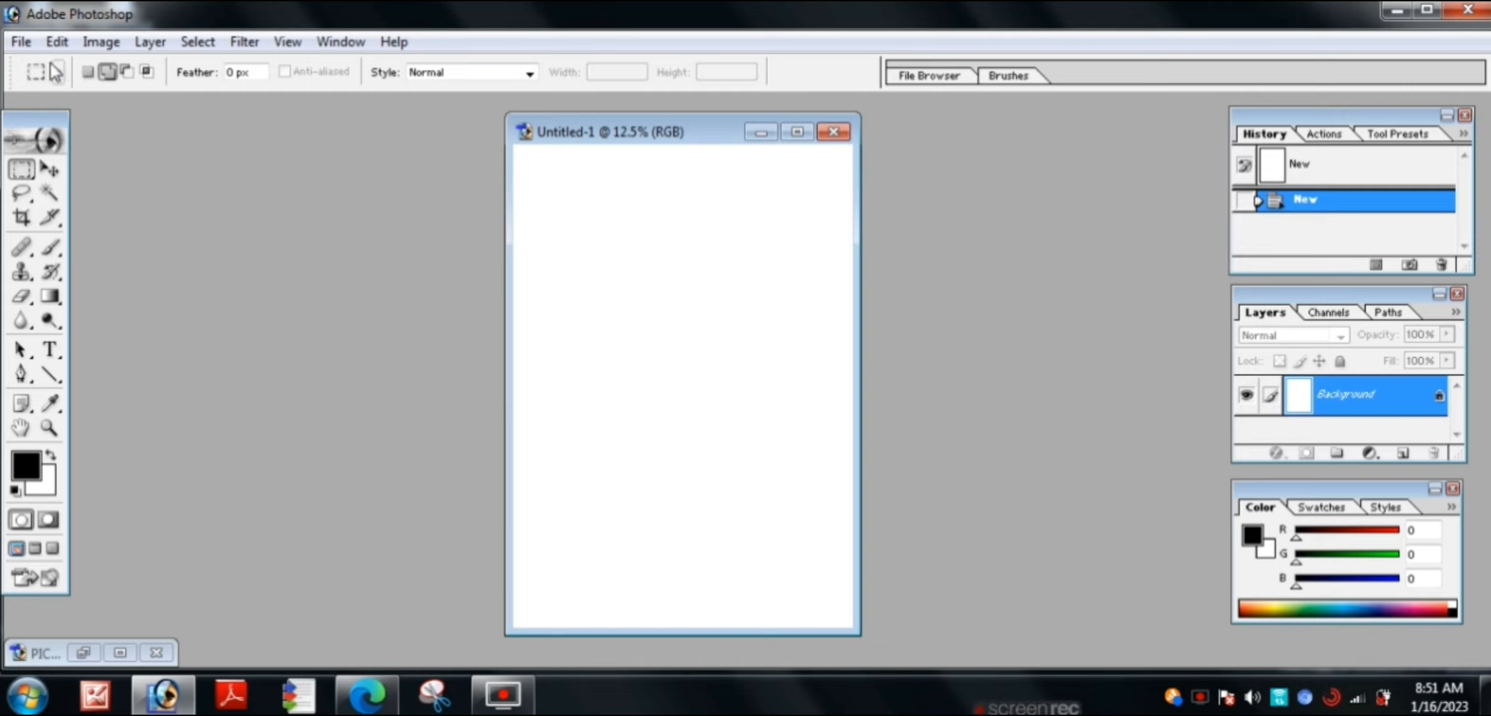
- Open the image PICTURE from Local Disk (D:)
click(27, 44)
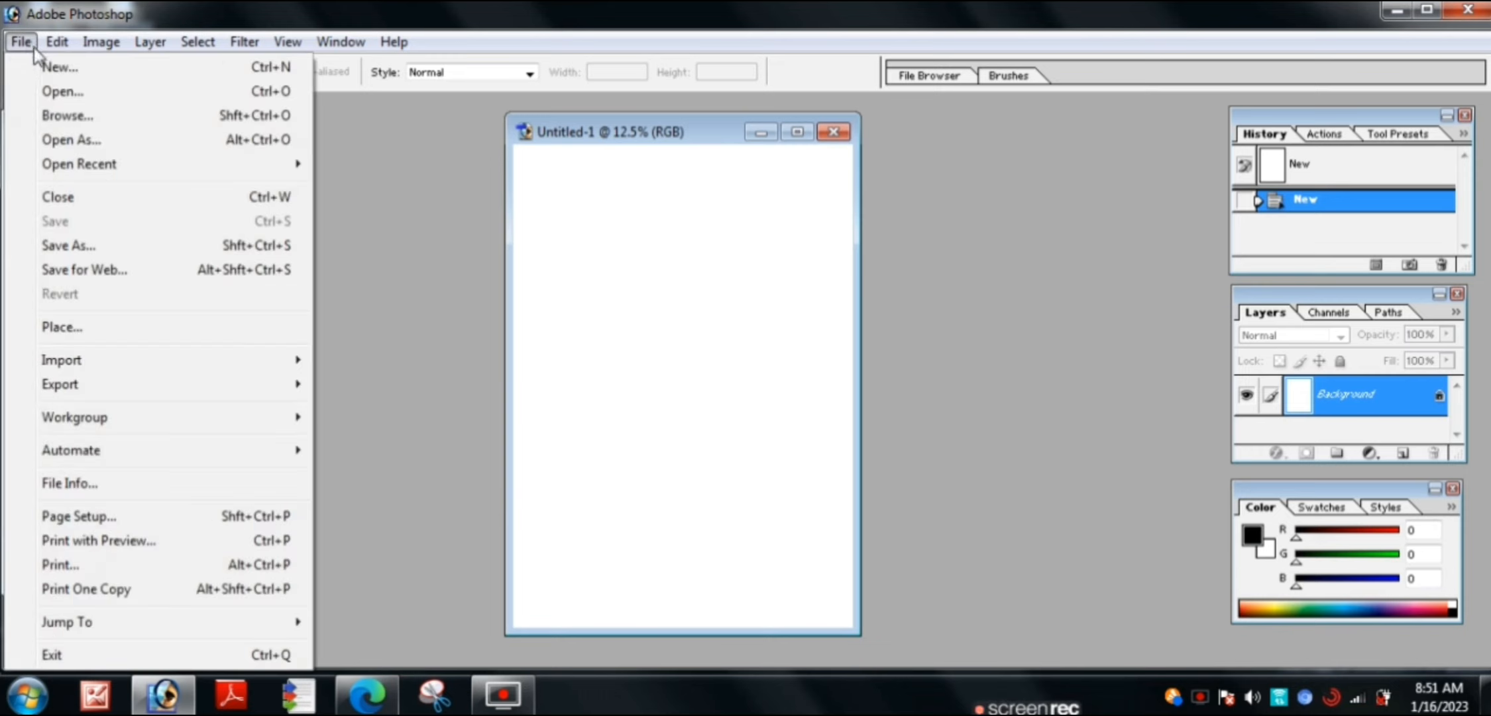
click(84, 94)
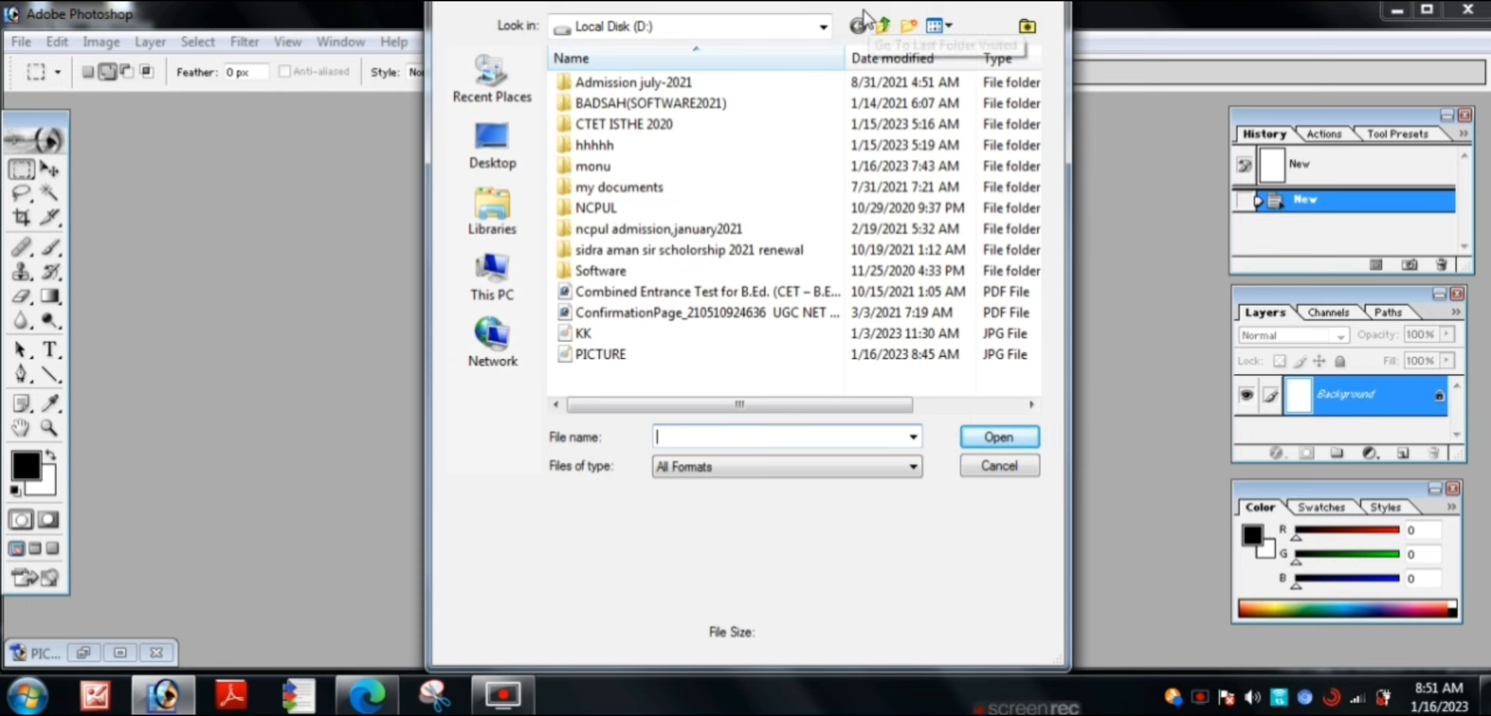
drag(855, 2, 781, 125)
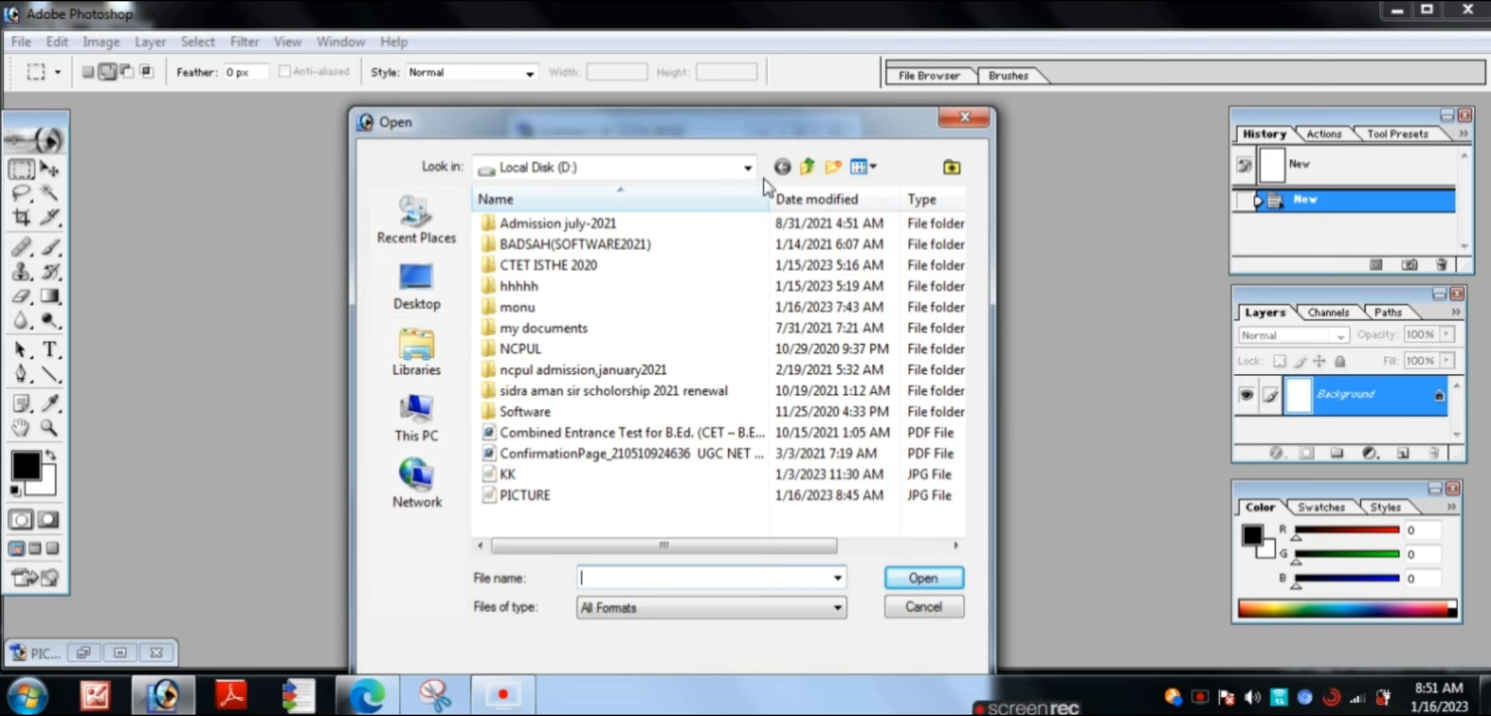
click(748, 170)
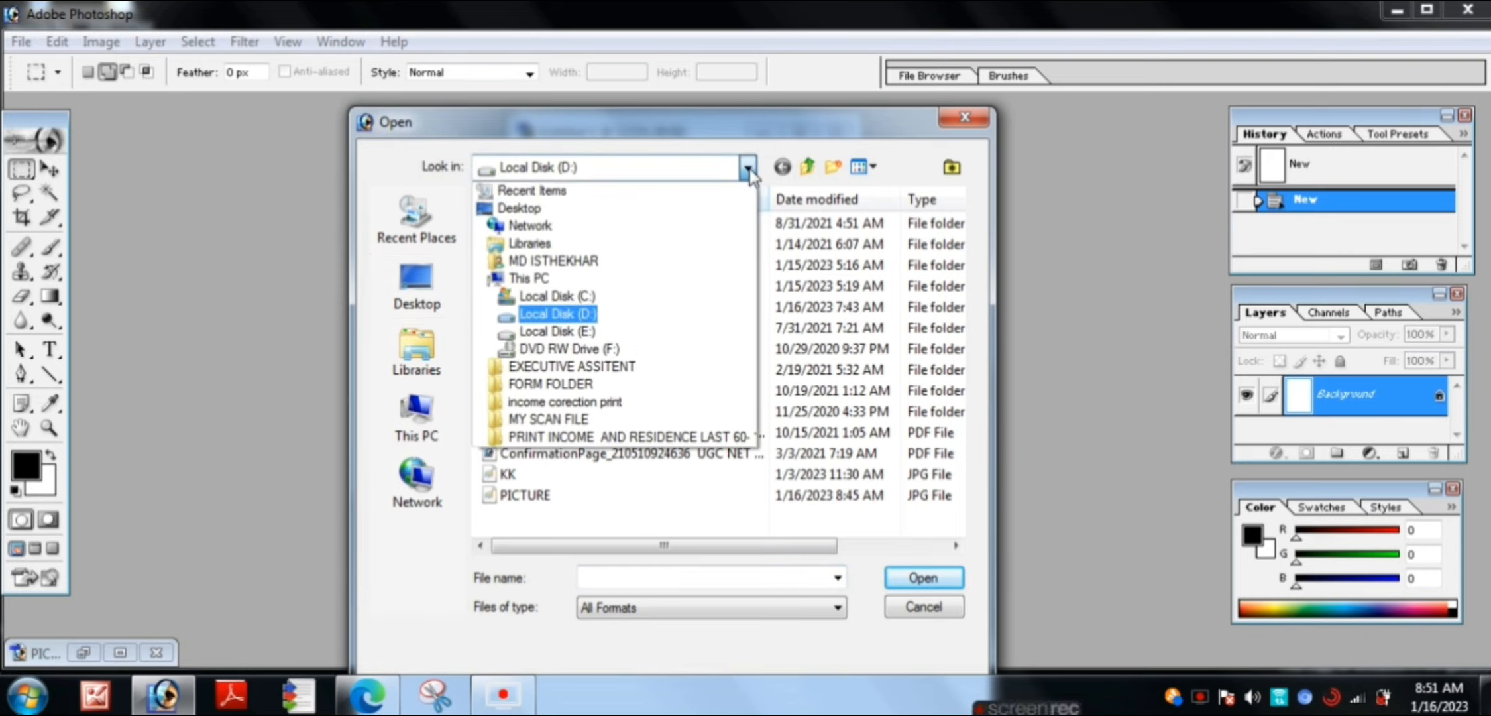
click(581, 314)
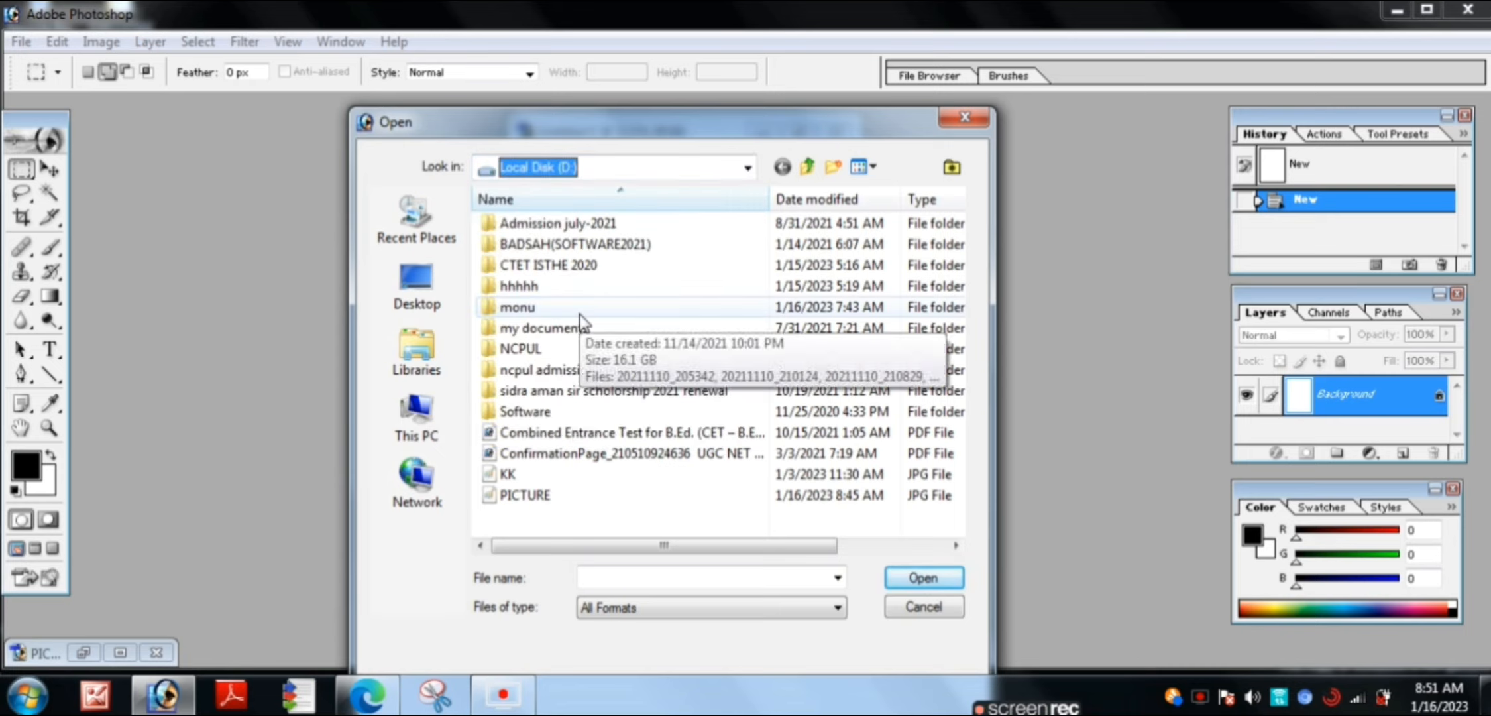
click(561, 507)
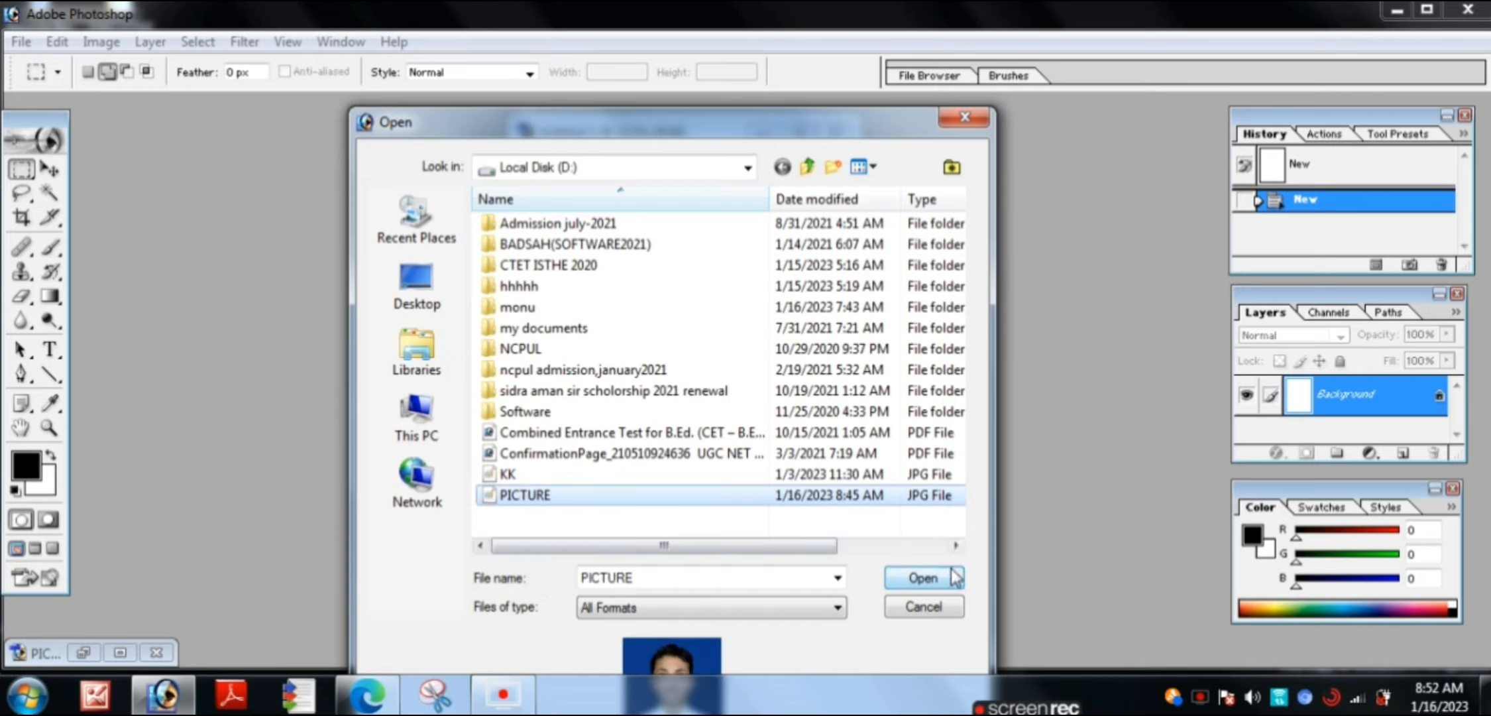
click(922, 578)
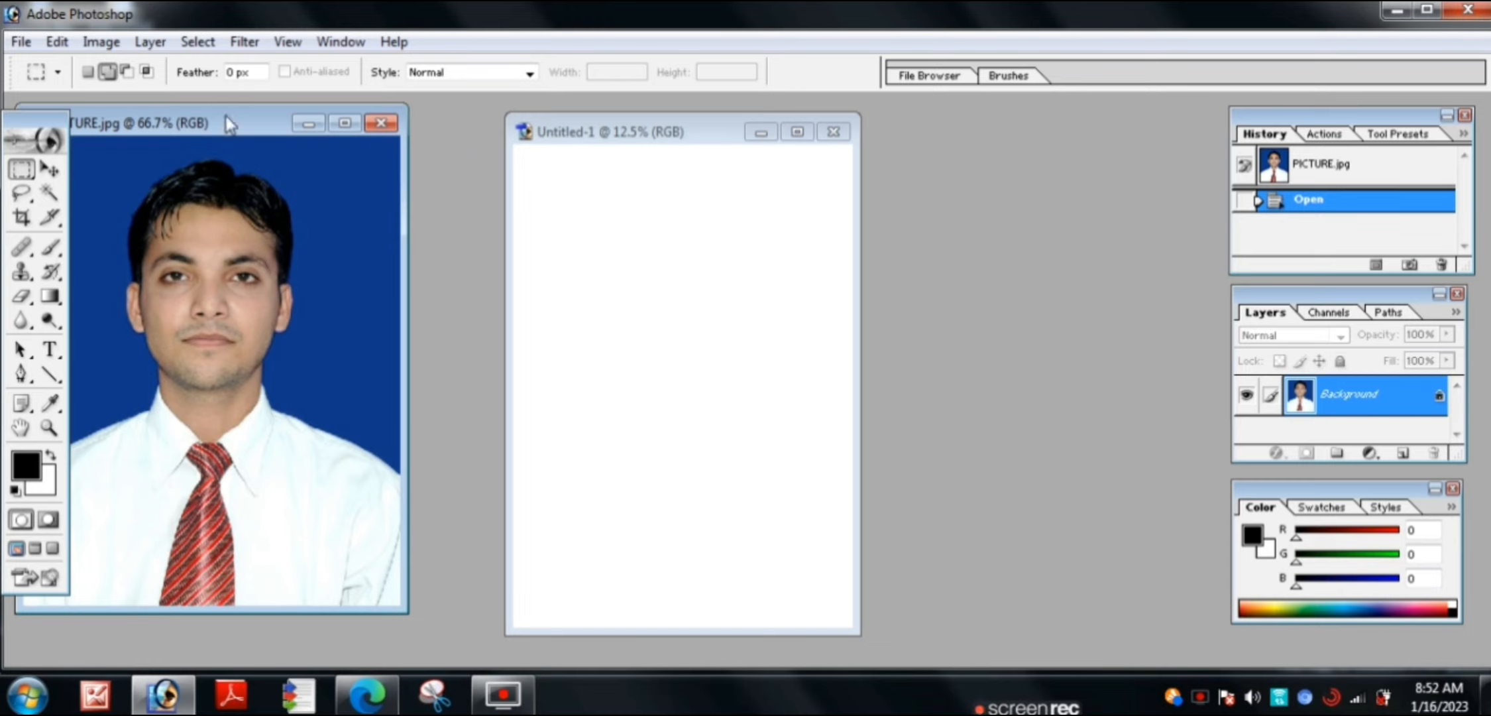
- Arrange the PICTURE.jpg and Untitled-1 windows side by side with a gap between them, clear of the toolbox
drag(236, 120, 300, 131)
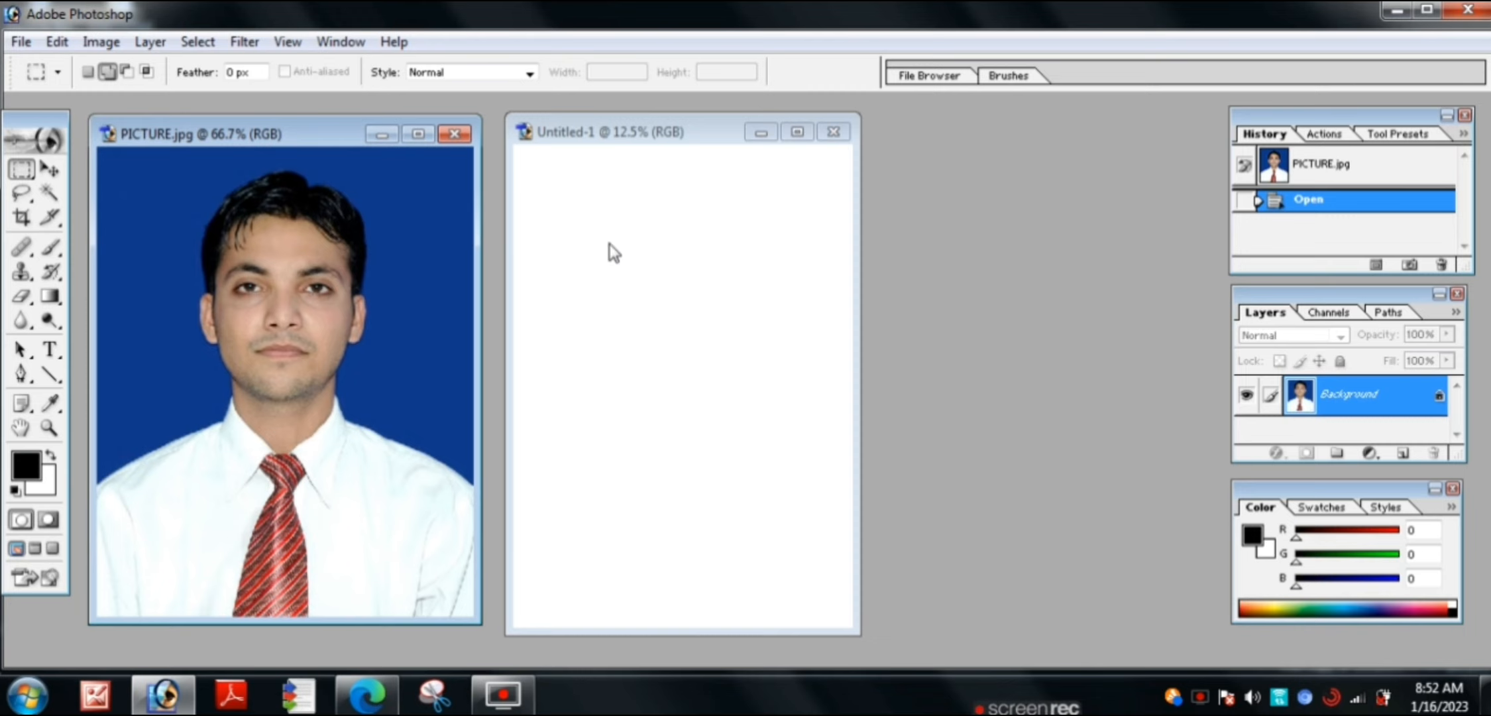
click(659, 157)
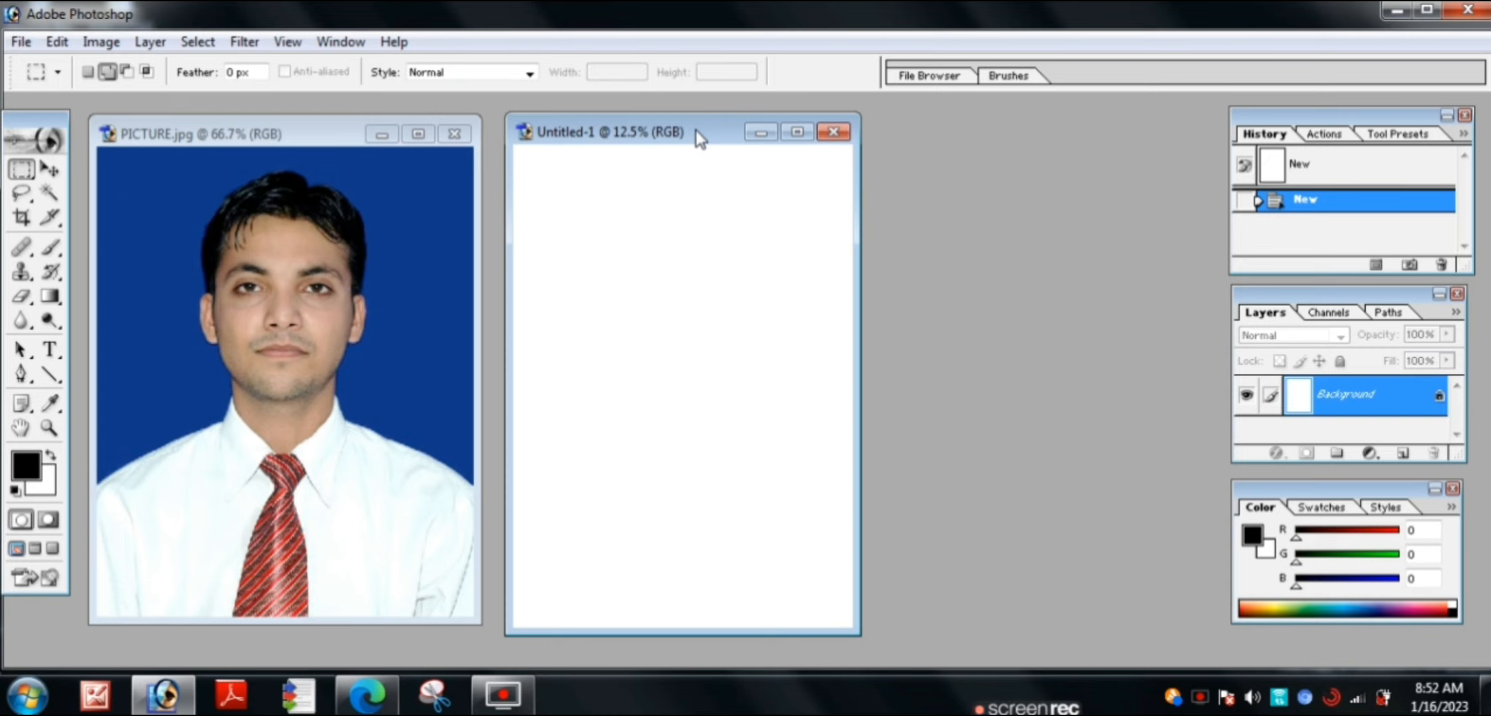
drag(695, 132, 781, 137)
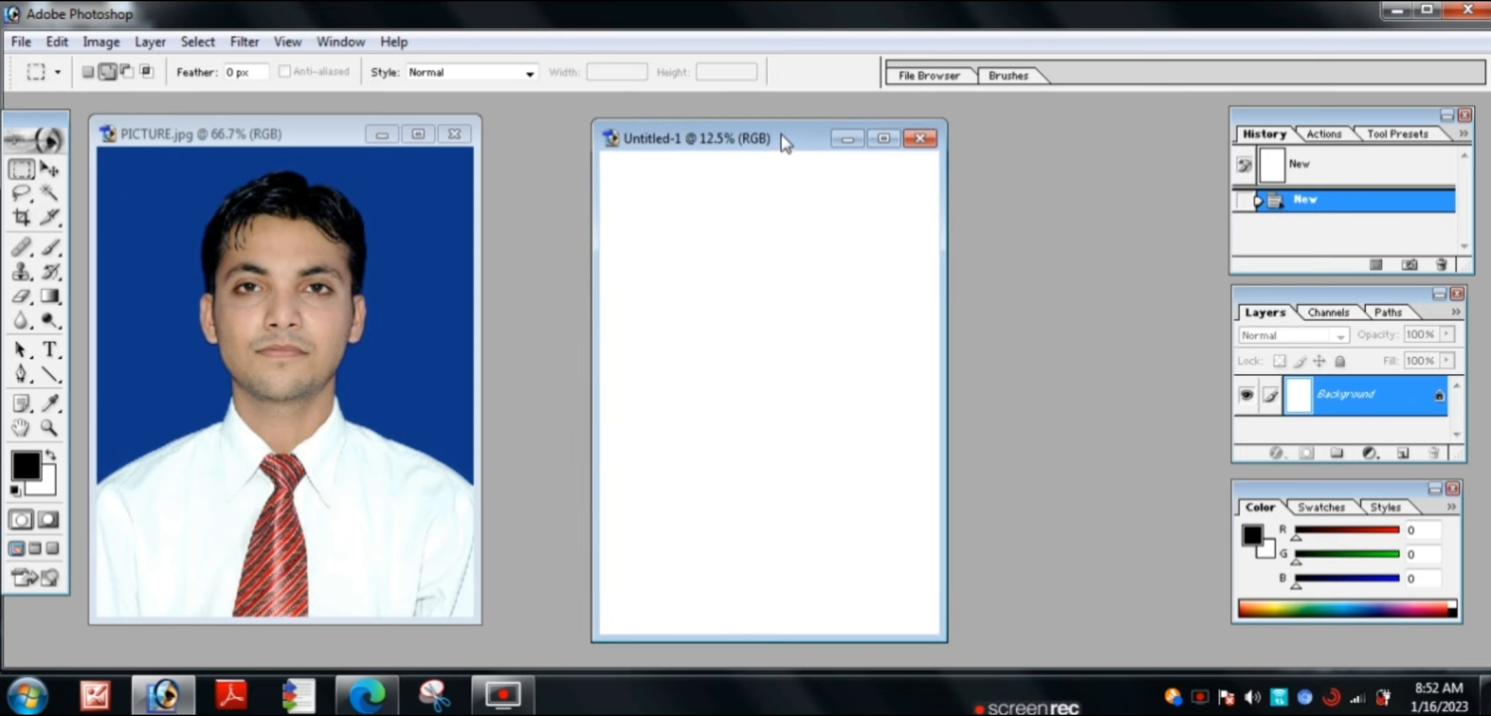
click(304, 139)
drag(311, 138, 341, 130)
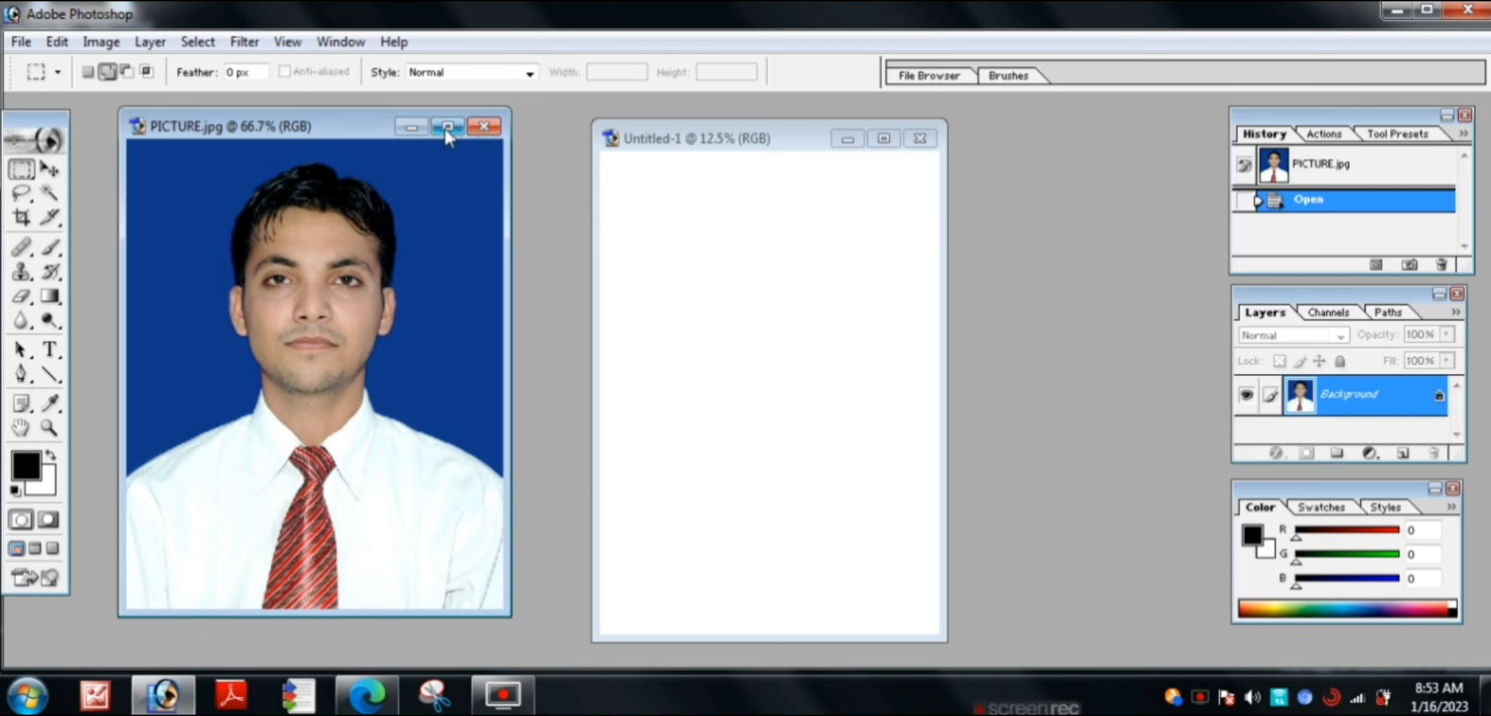
click(756, 266)
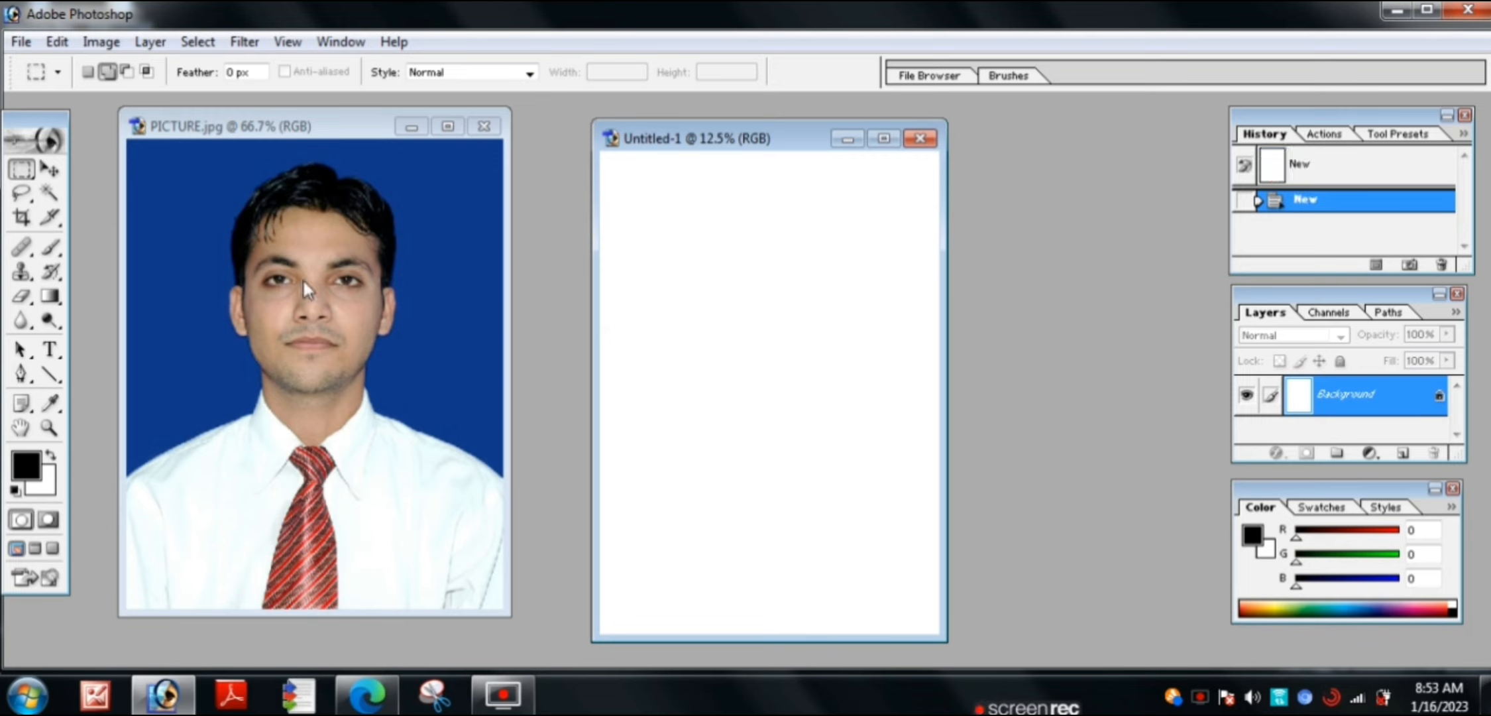
- Select a wide rectangular band across the forehead and eyes in PICTURE.jpg with the Rectangular Marquee tool in new-selection mode
right_click(25, 176)
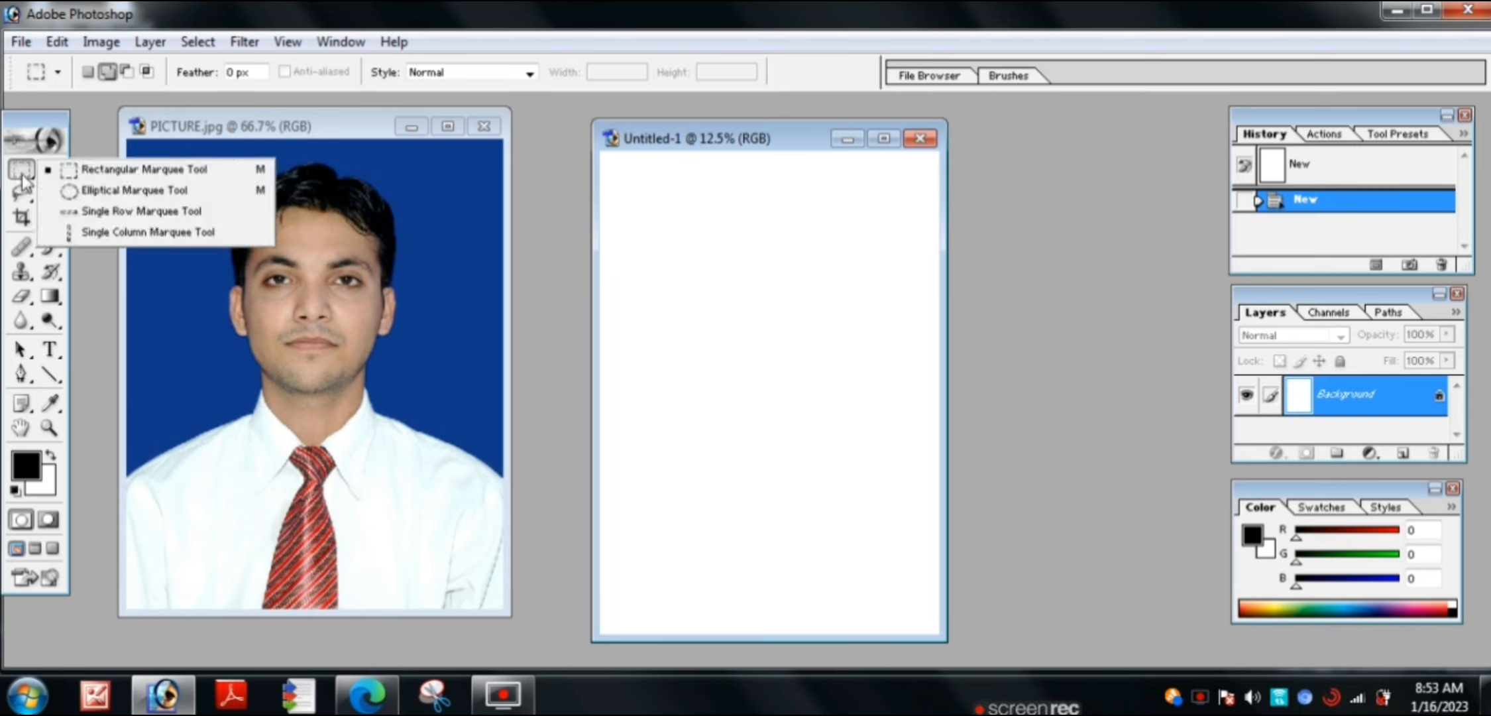
click(215, 171)
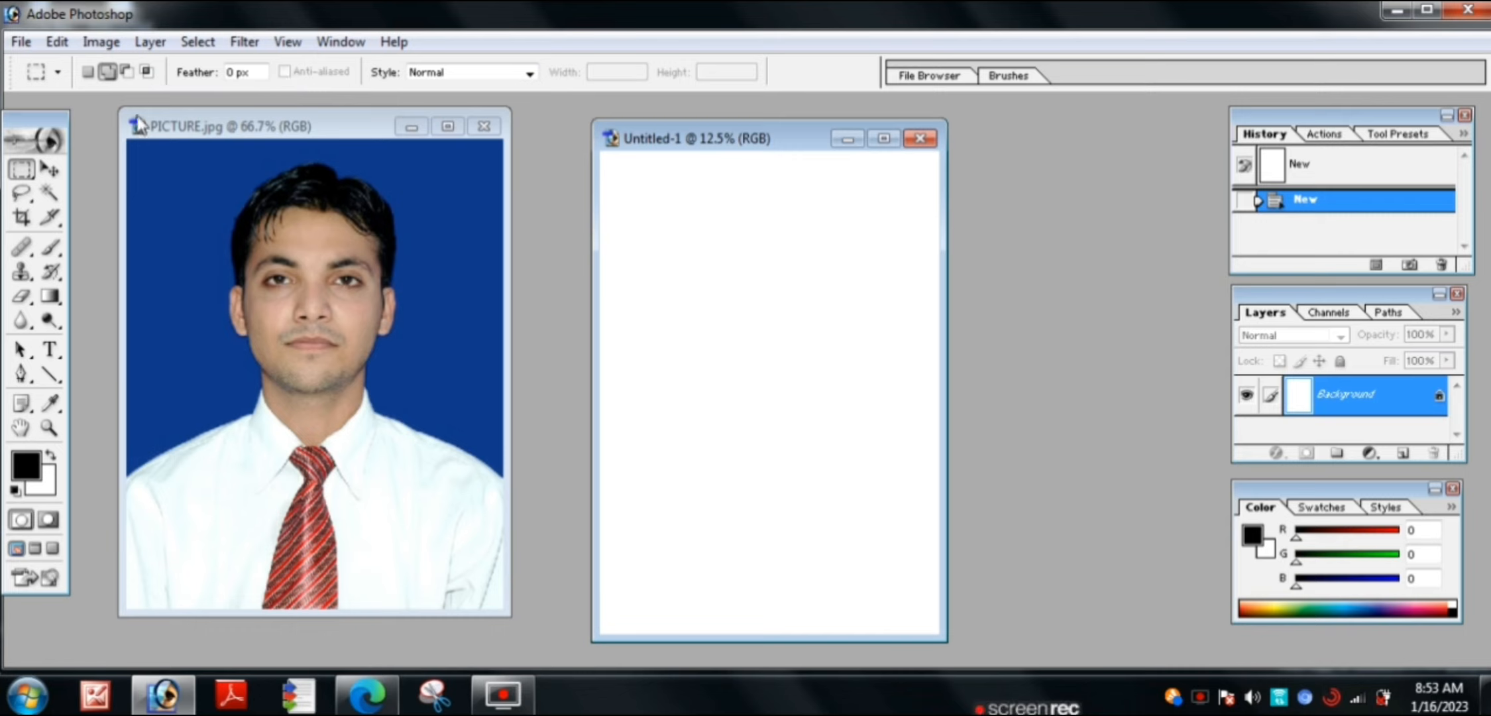
click(88, 72)
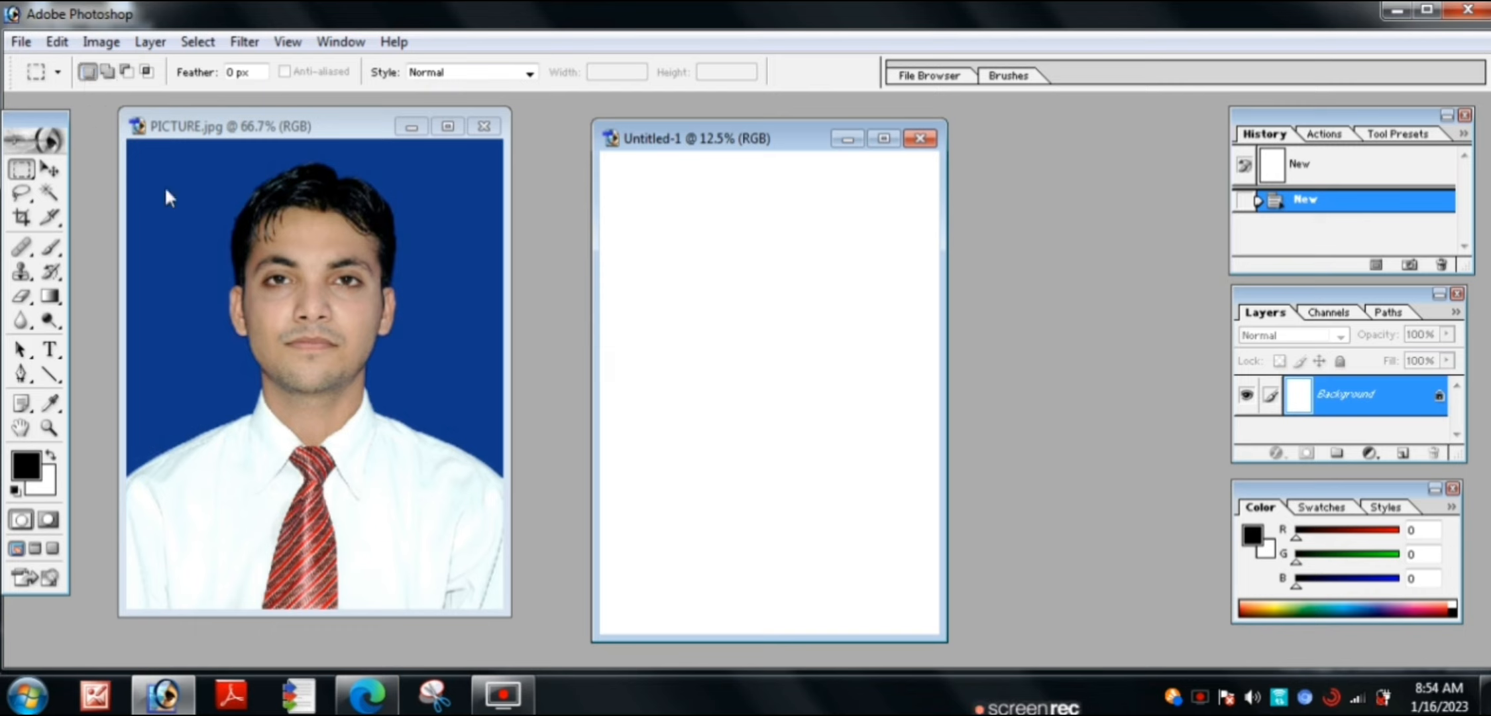
click(25, 173)
click(94, 169)
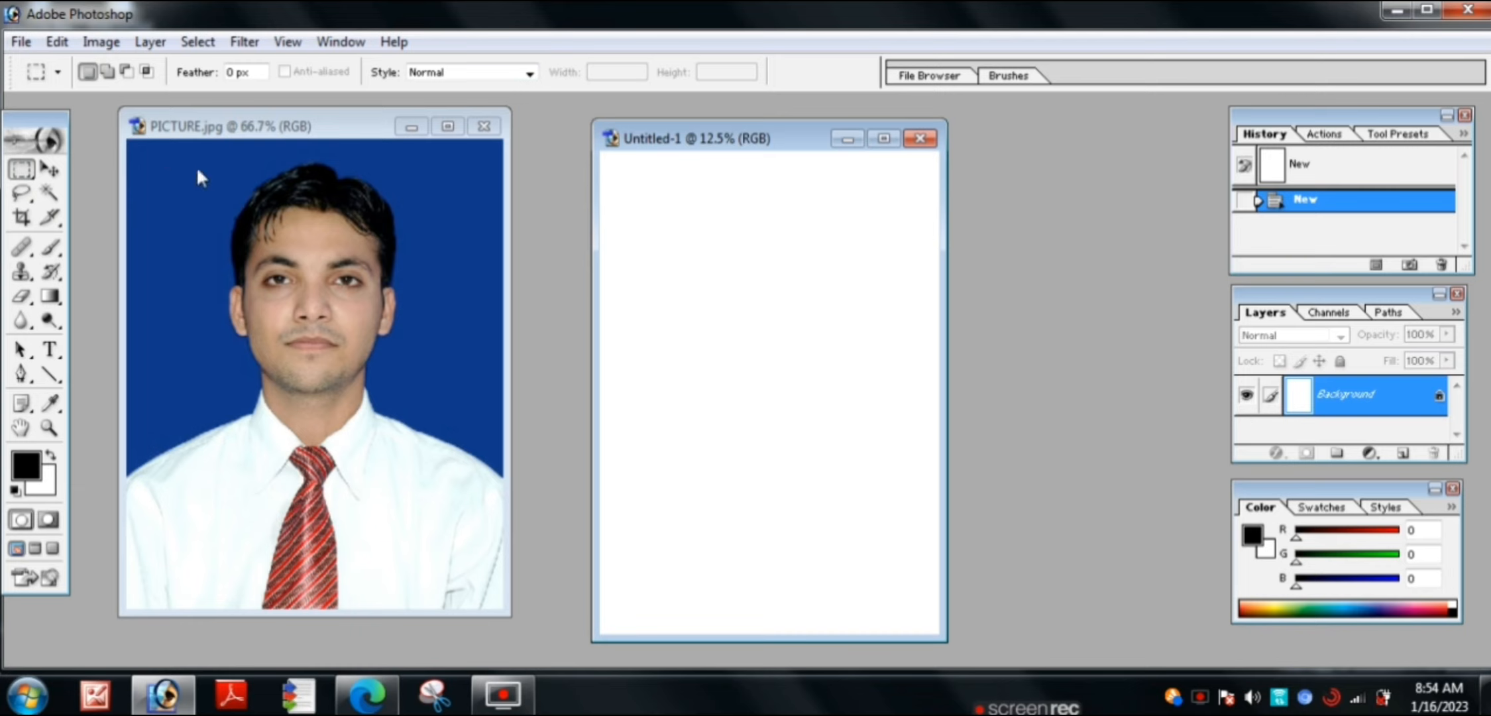
click(155, 206)
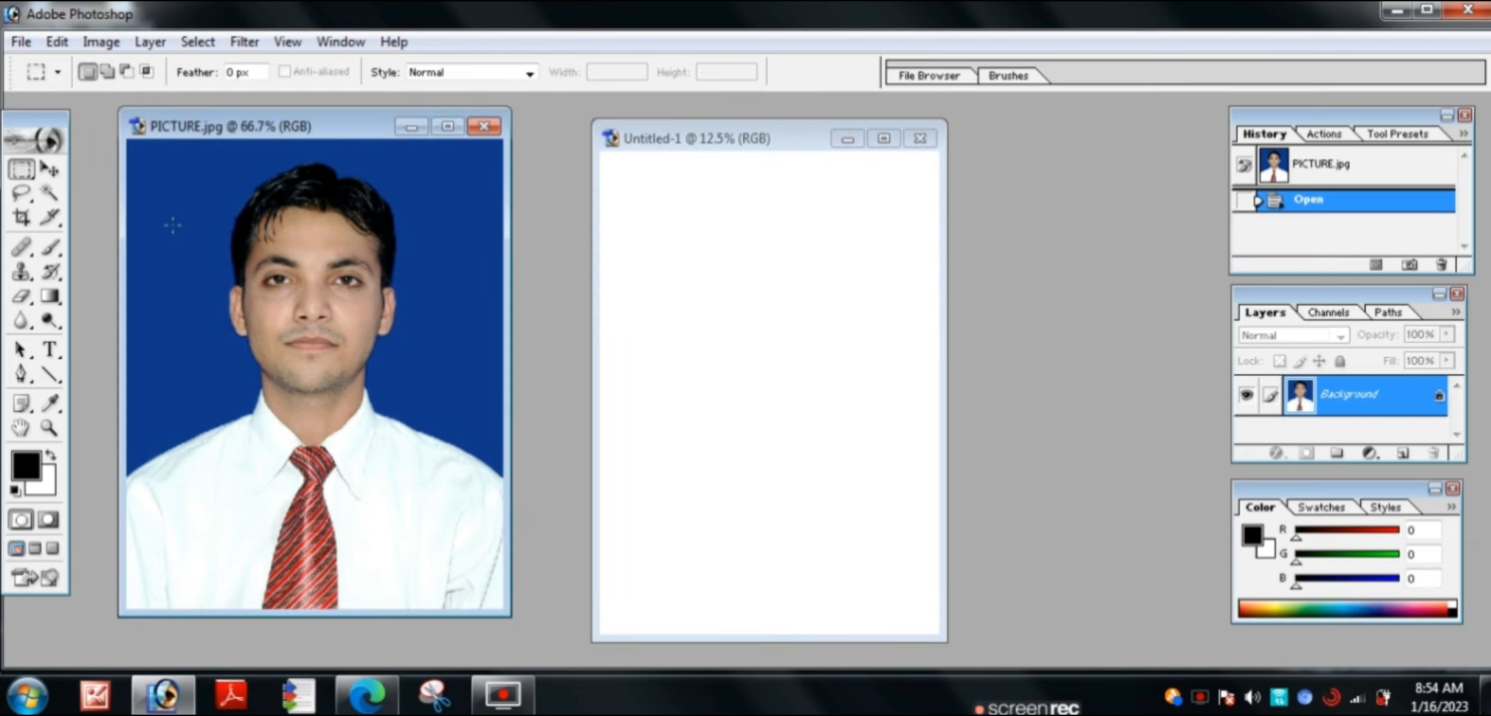
drag(171, 219, 475, 317)
drag(466, 319, 465, 321)
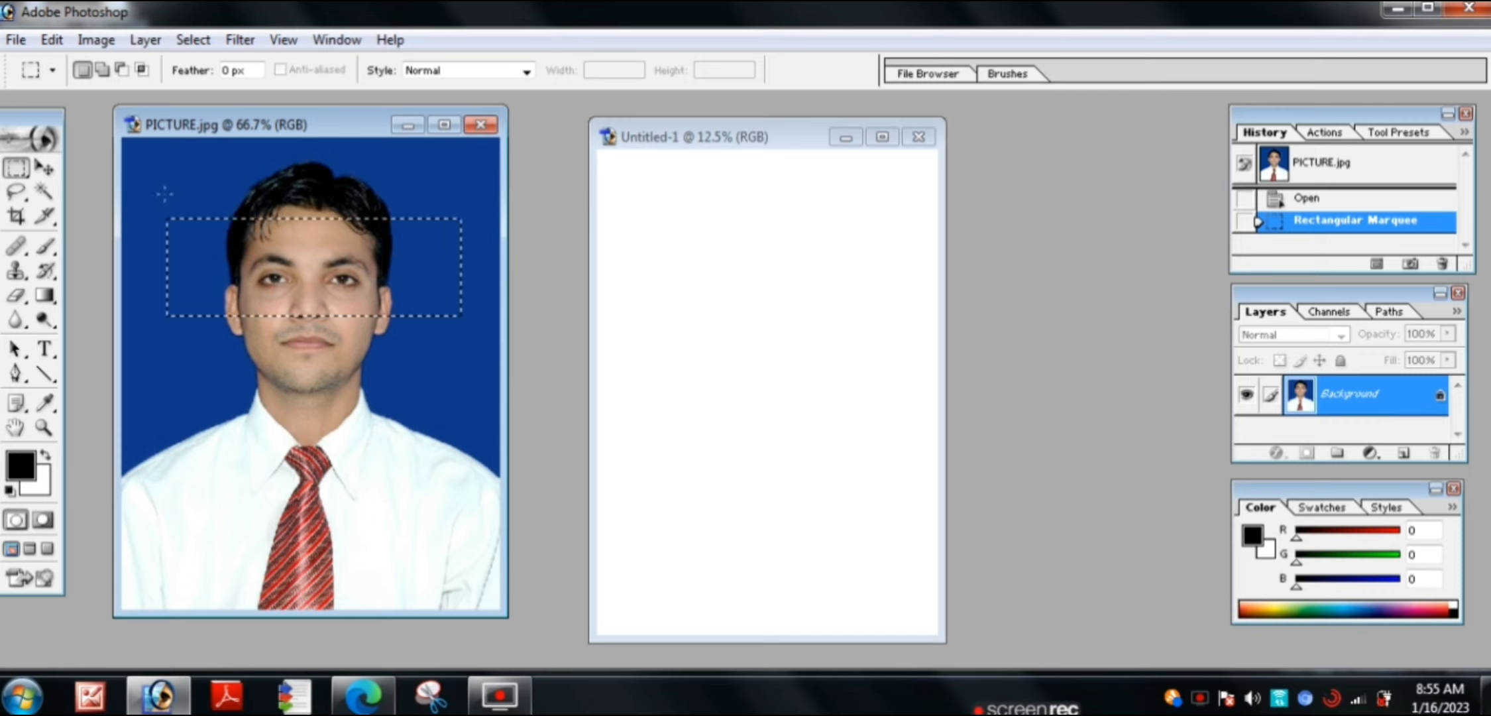
- Copy the selected face band from PICTURE.jpg into the upper part of the Untitled-1 page with the Move tool
click(47, 168)
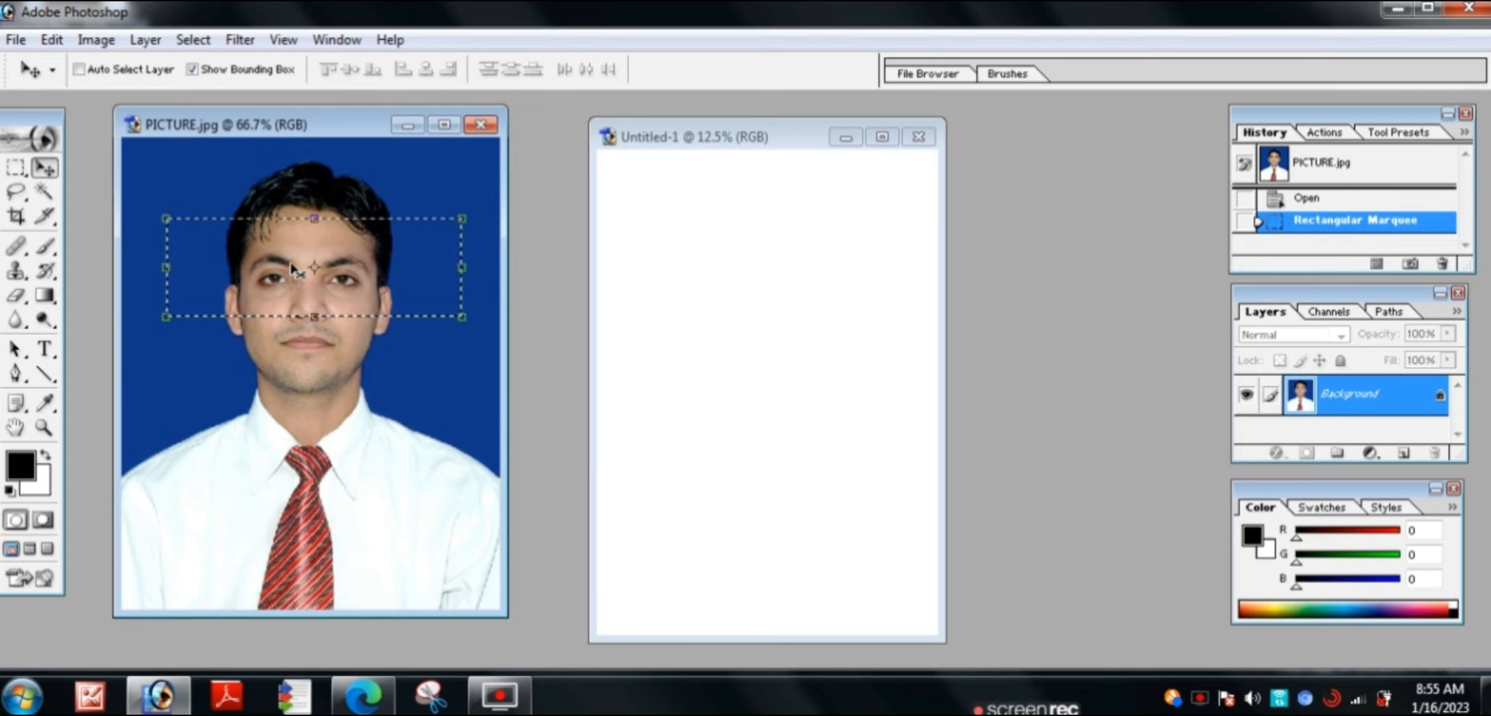
drag(292, 268, 609, 288)
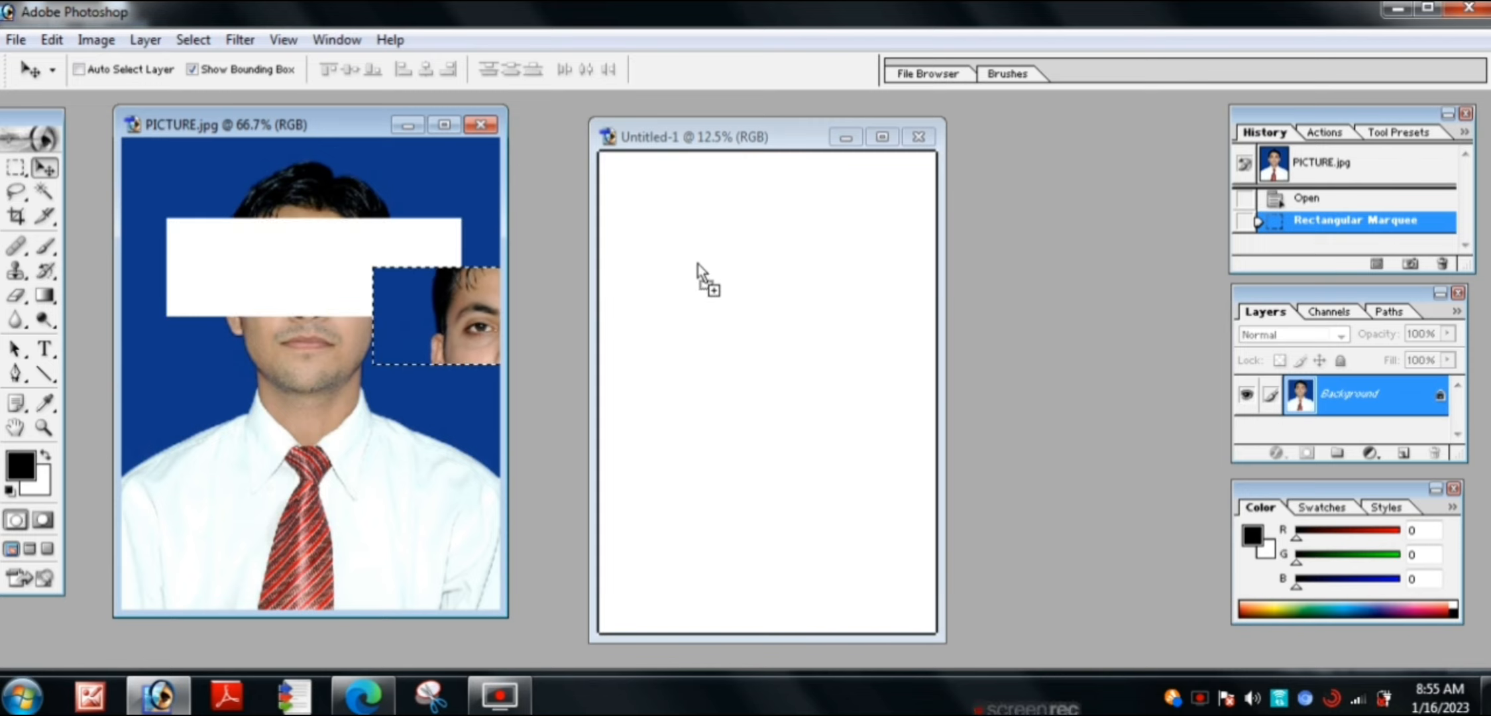
drag(697, 263, 698, 263)
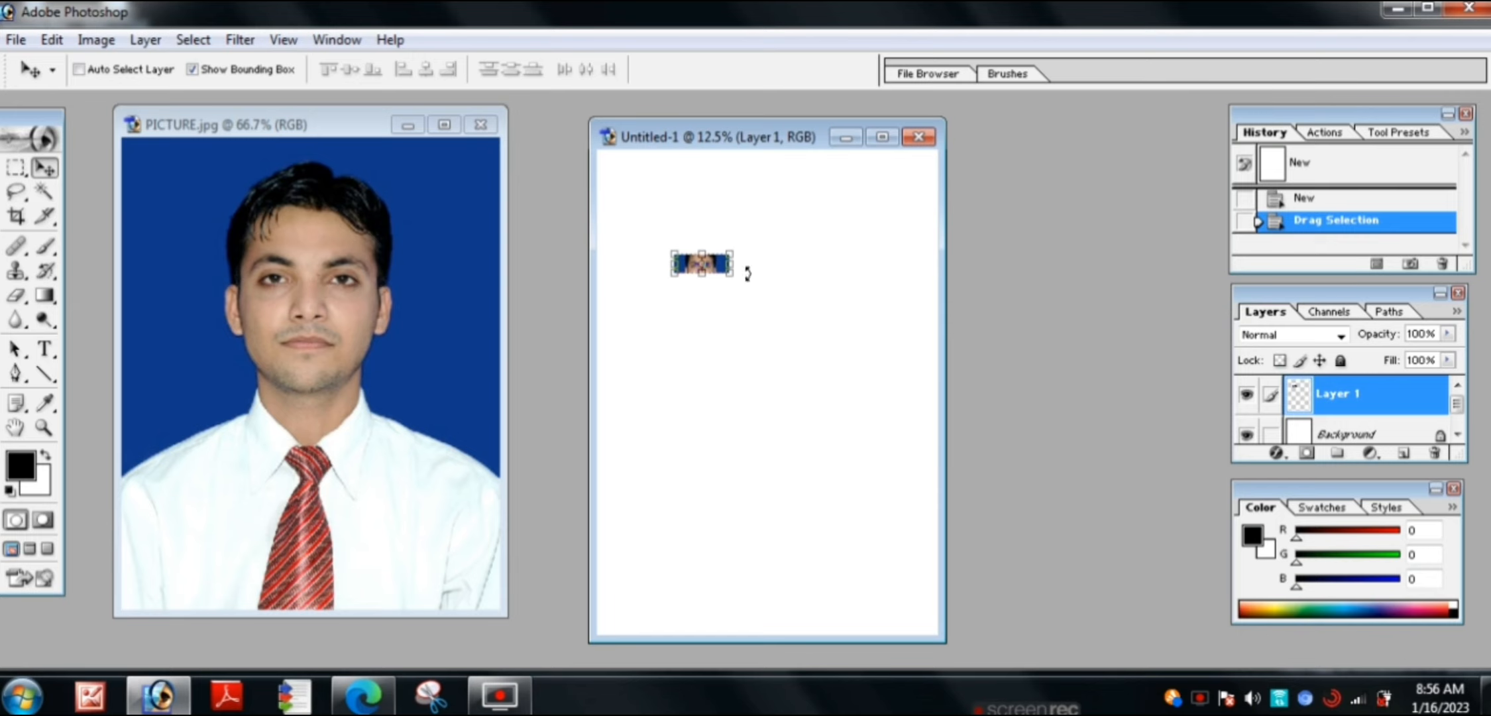
- Enlarge the pasted face band to about 450% width and 695% height and apply the transform
drag(737, 277, 816, 341)
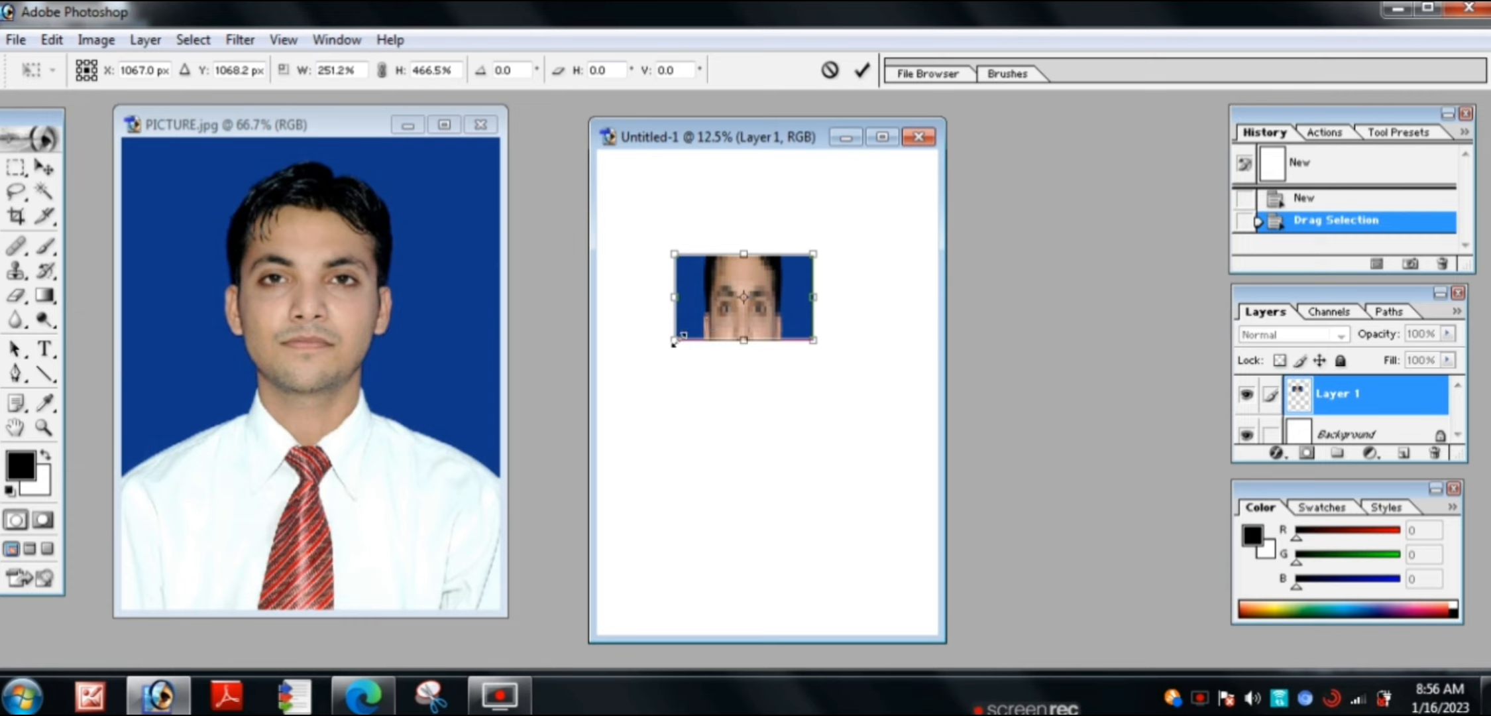
drag(673, 344, 633, 352)
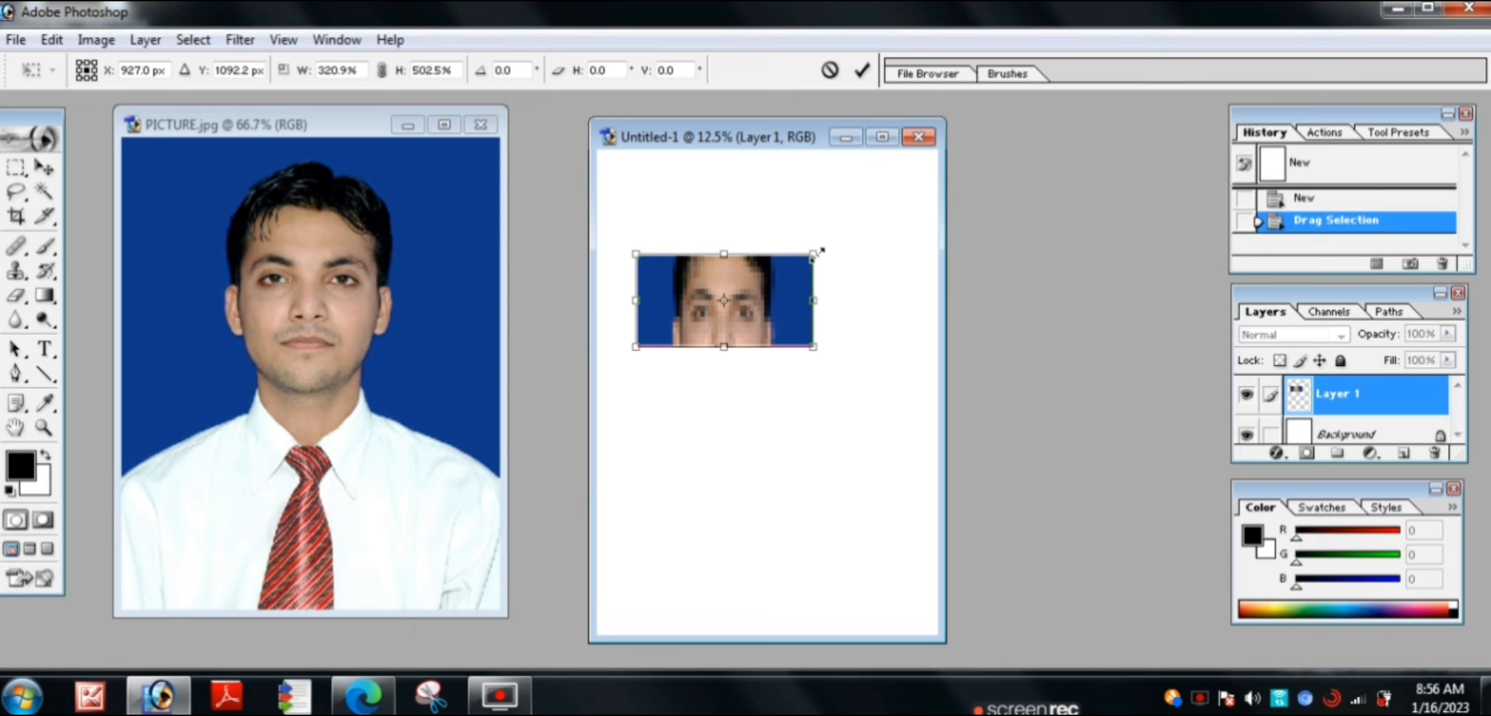
drag(819, 251, 890, 216)
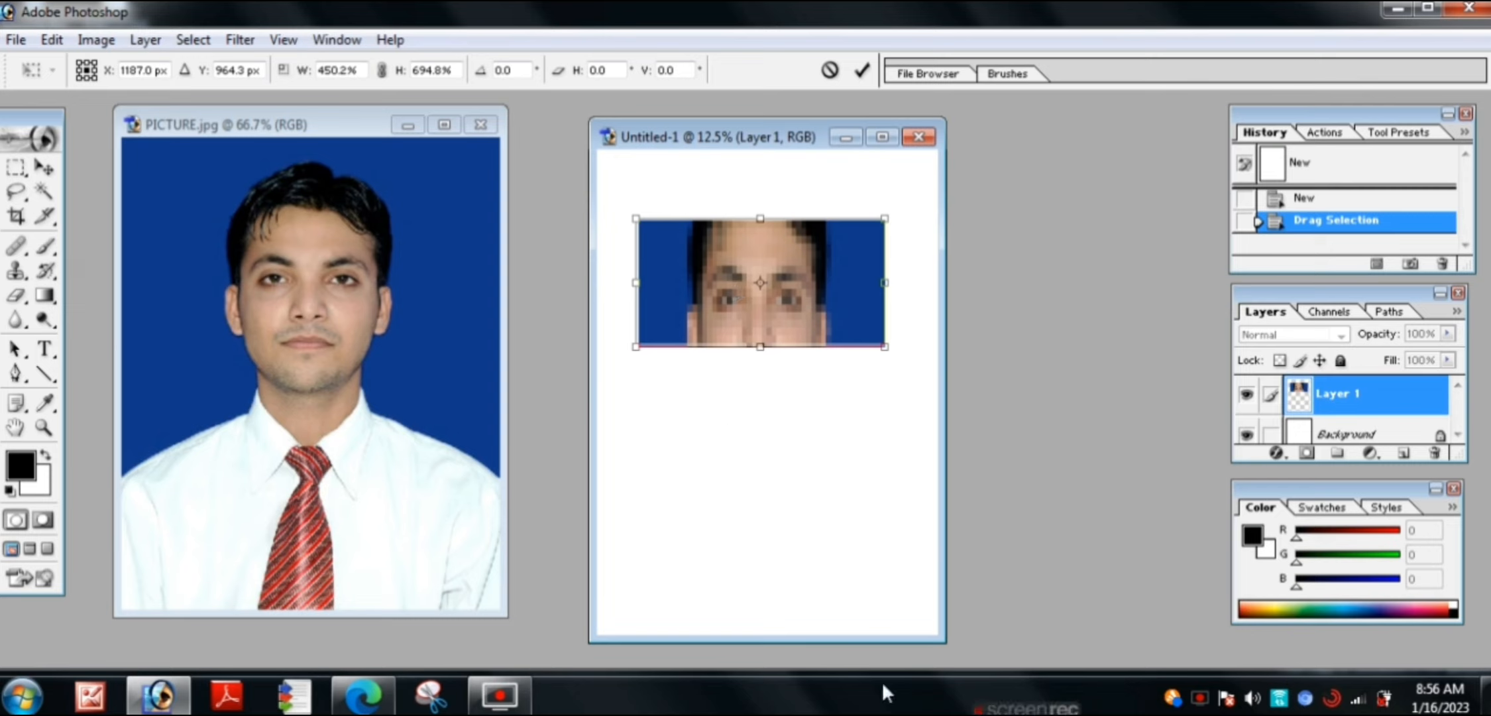
key(Return)
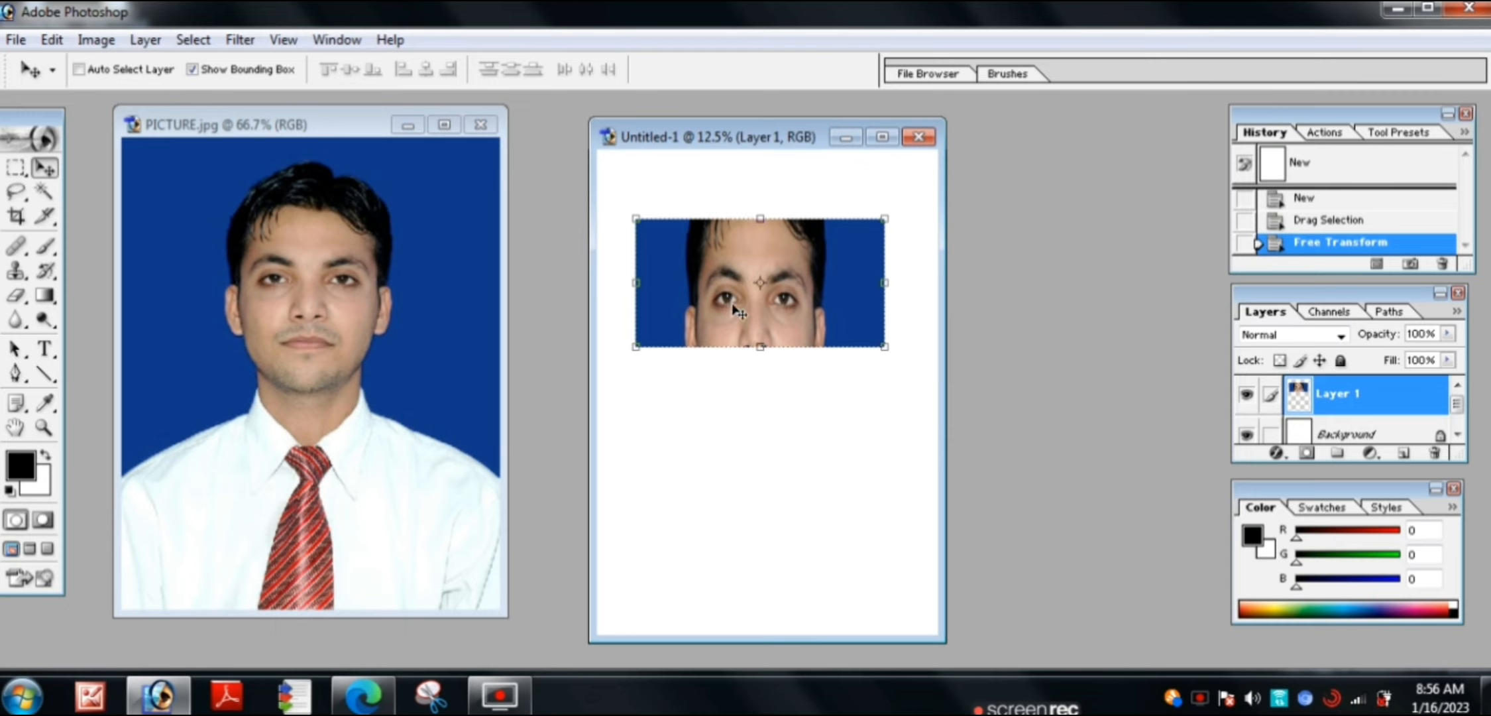
- Move the enlarged face band up on the Untitled-1 page and try scaling it to about 111% in width and height
drag(734, 306, 722, 275)
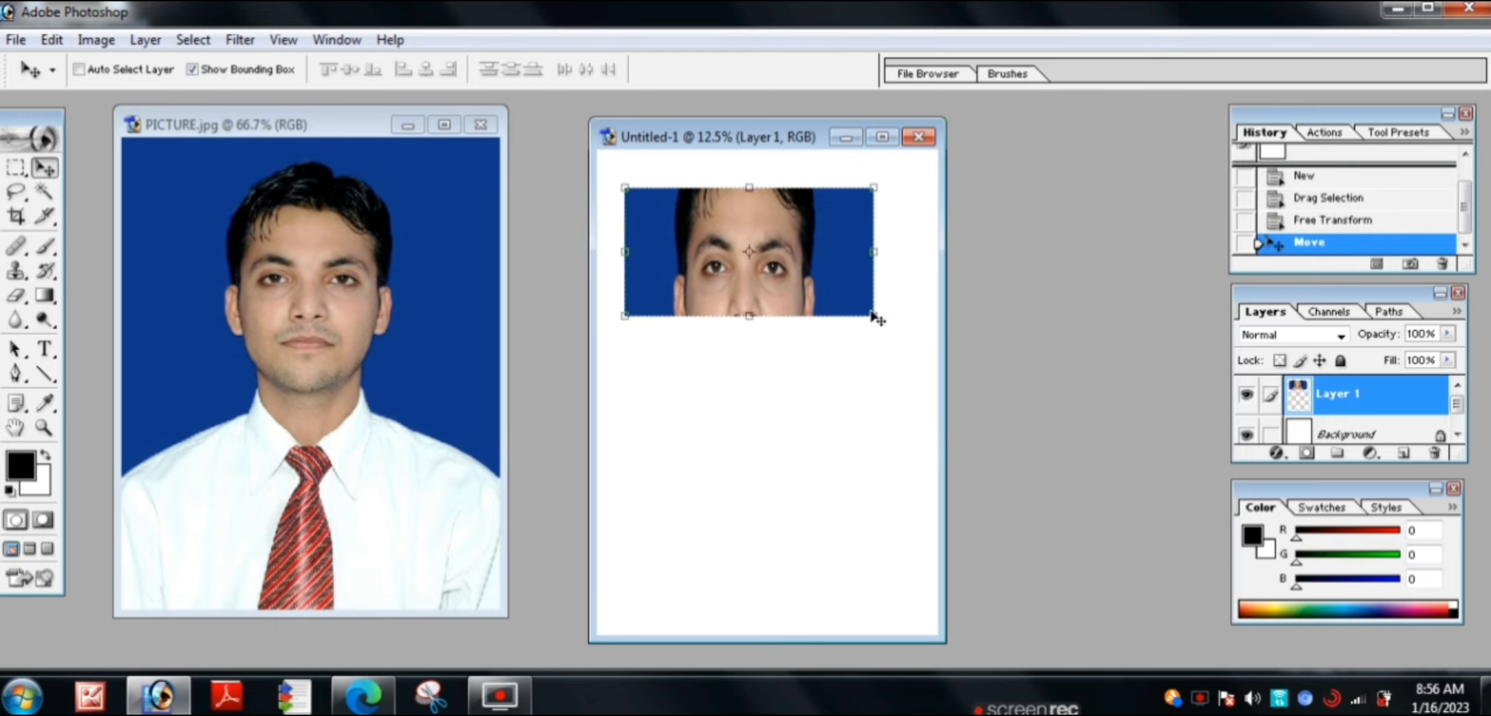
drag(876, 316, 908, 334)
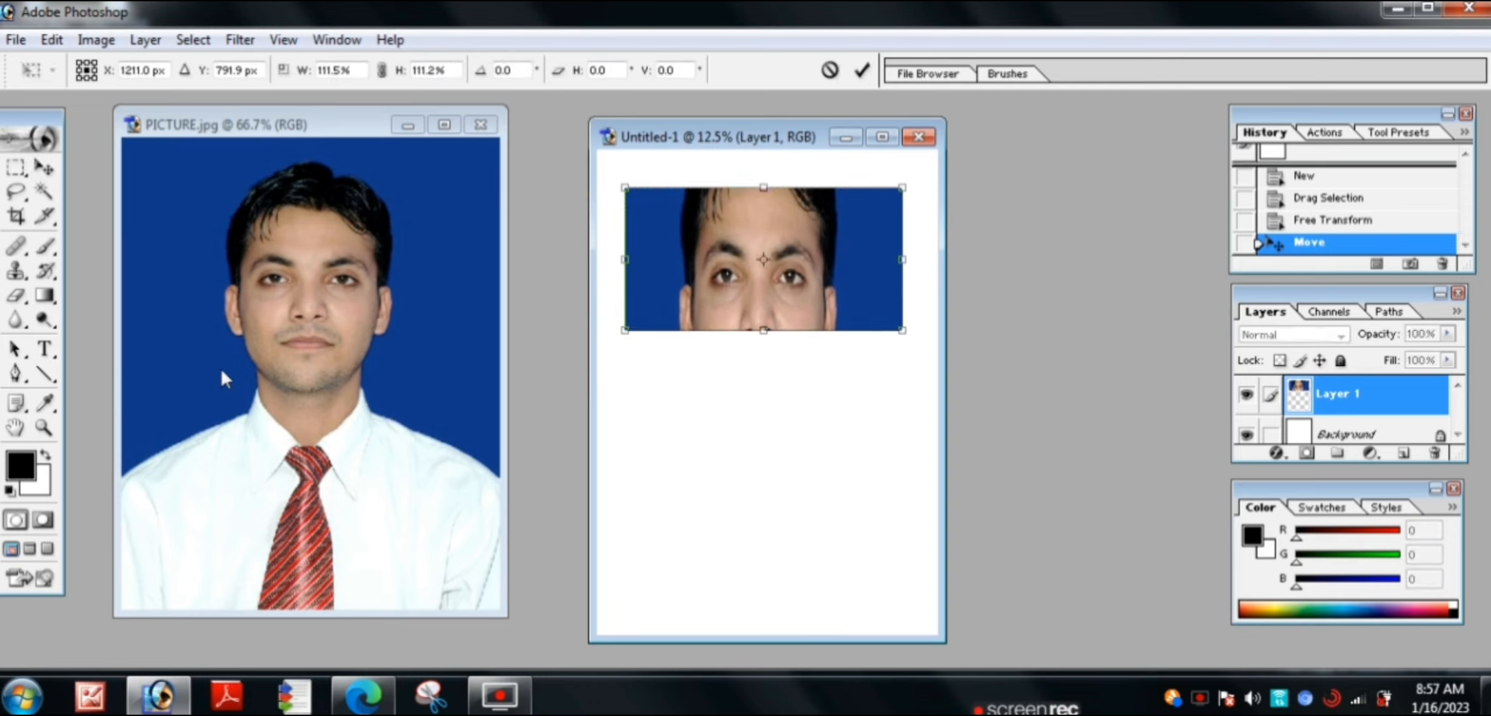
- Set the Rectangular Marquee tool to add-to-selection mode and deselect the existing band selection in PICTURE.jpg
click(205, 322)
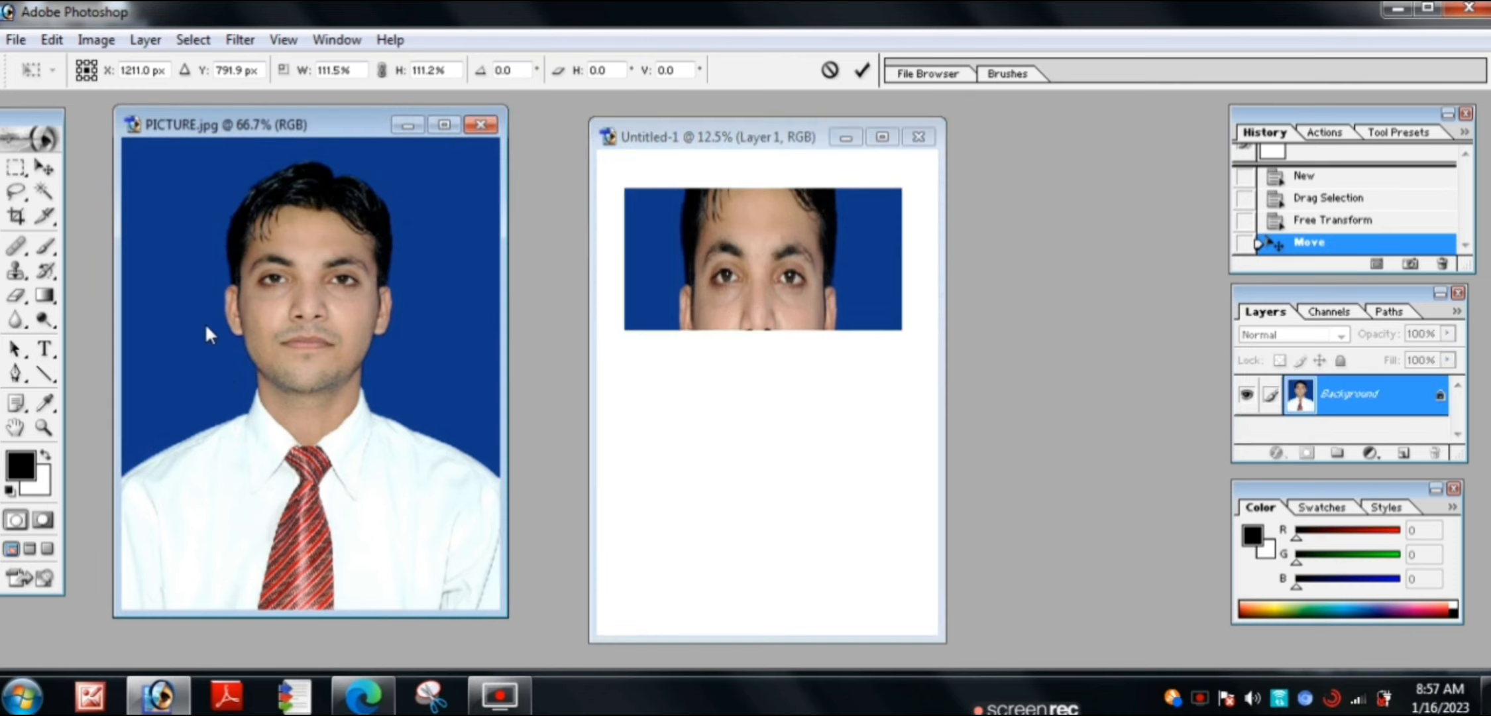
click(20, 170)
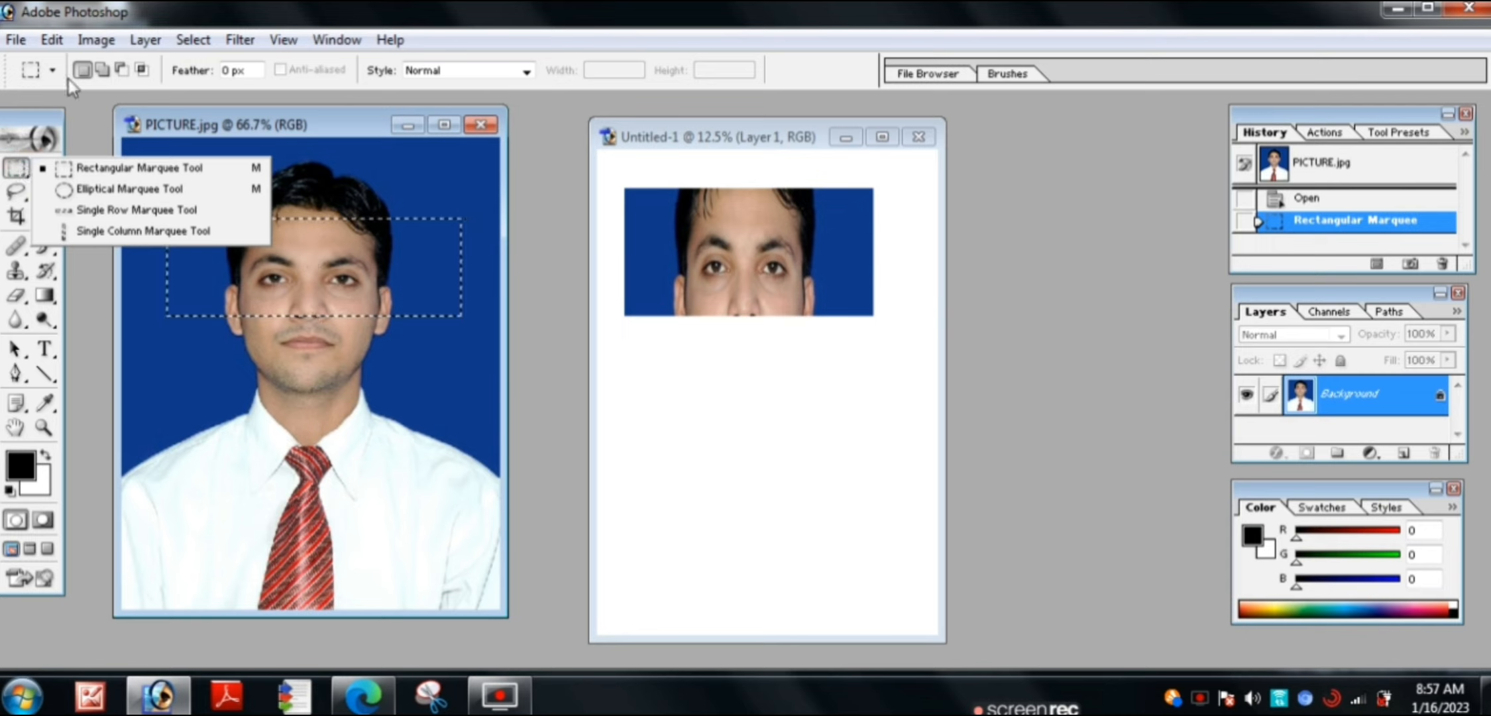
click(104, 69)
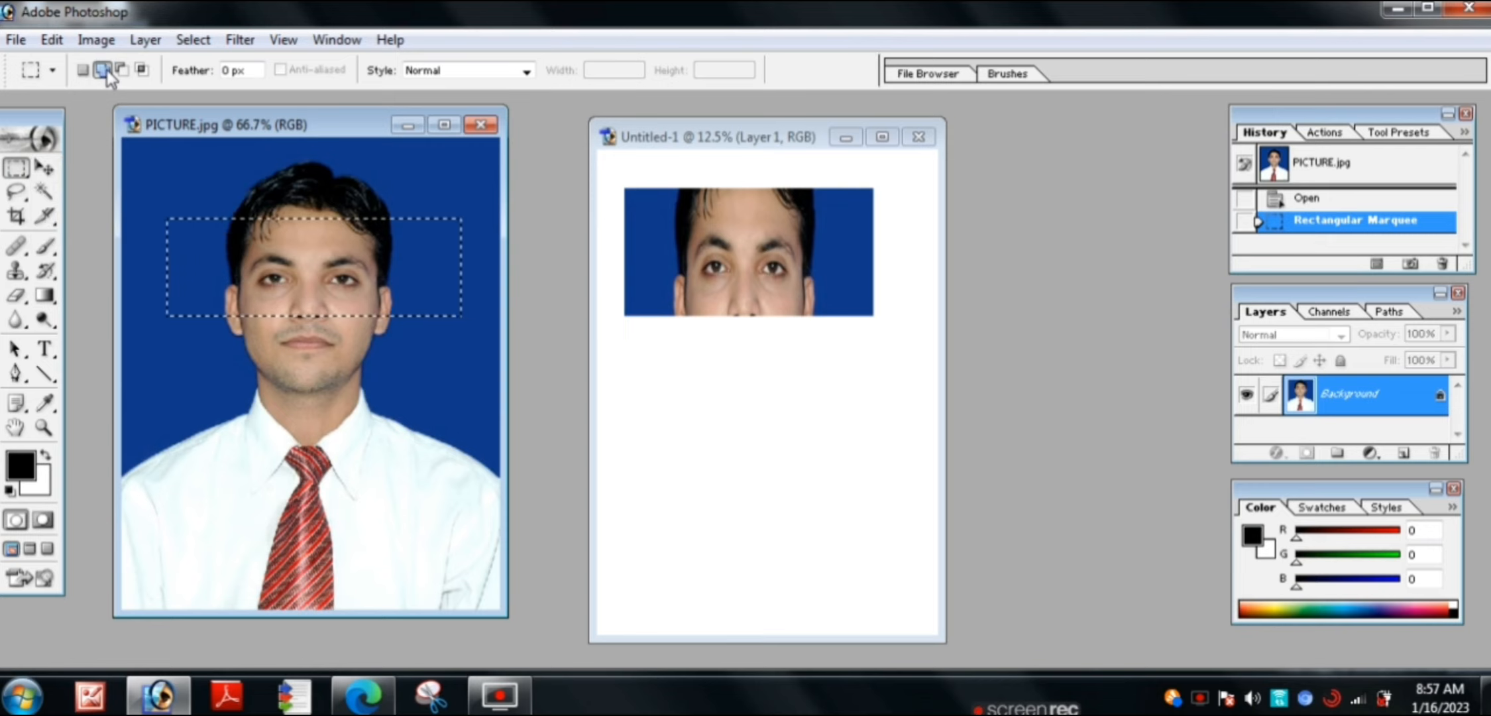
right_click(172, 196)
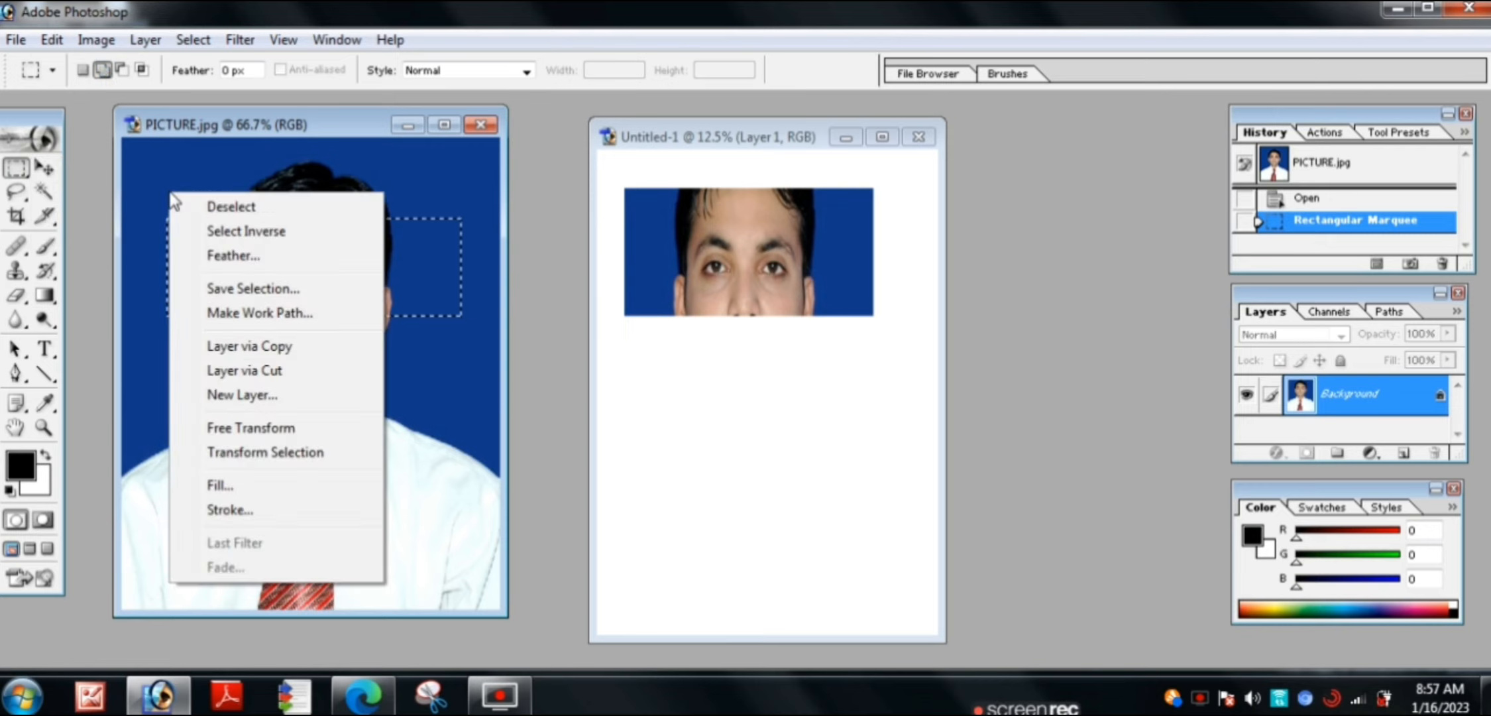
click(225, 208)
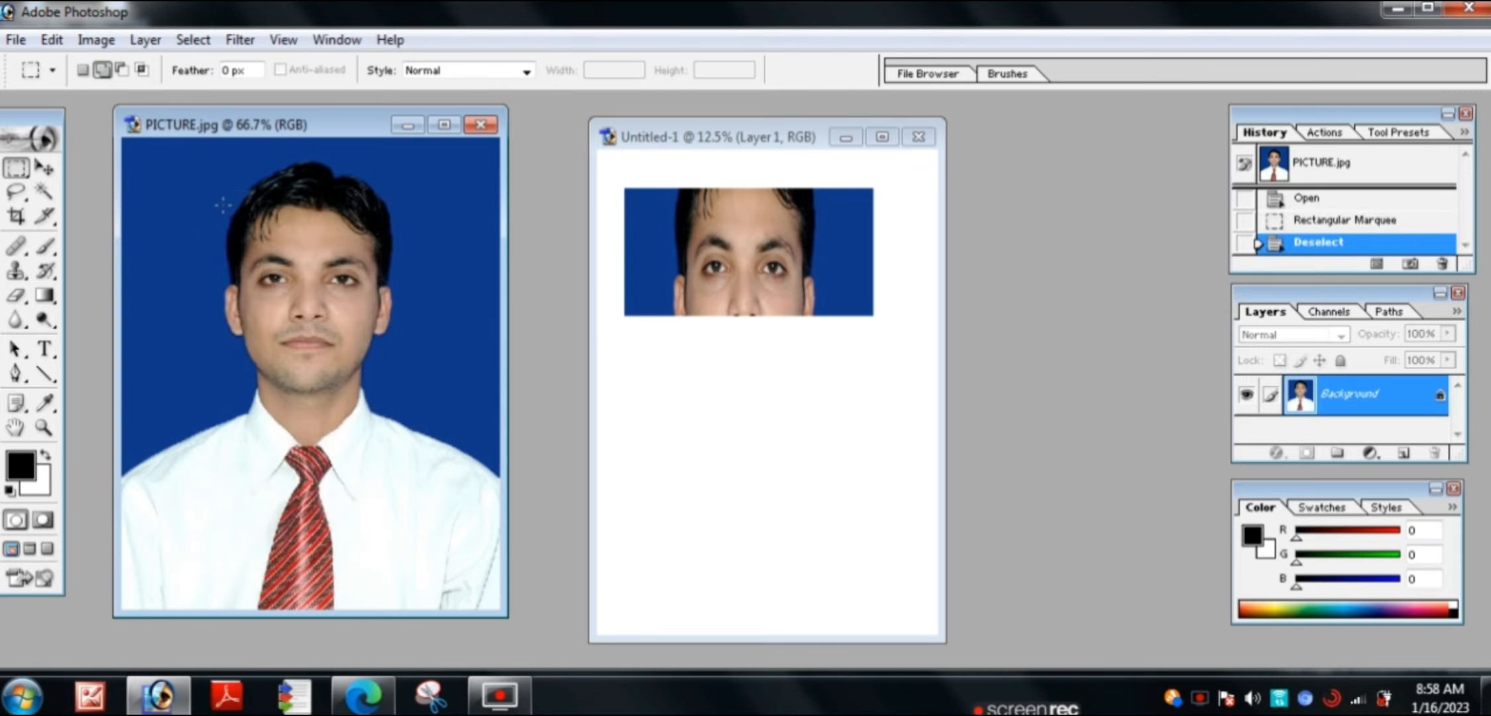
- Select a wide band across the hair and eyes in PICTURE.jpg and add a second band across the shirt and tie
click(102, 69)
drag(171, 190, 194, 227)
drag(410, 271, 465, 323)
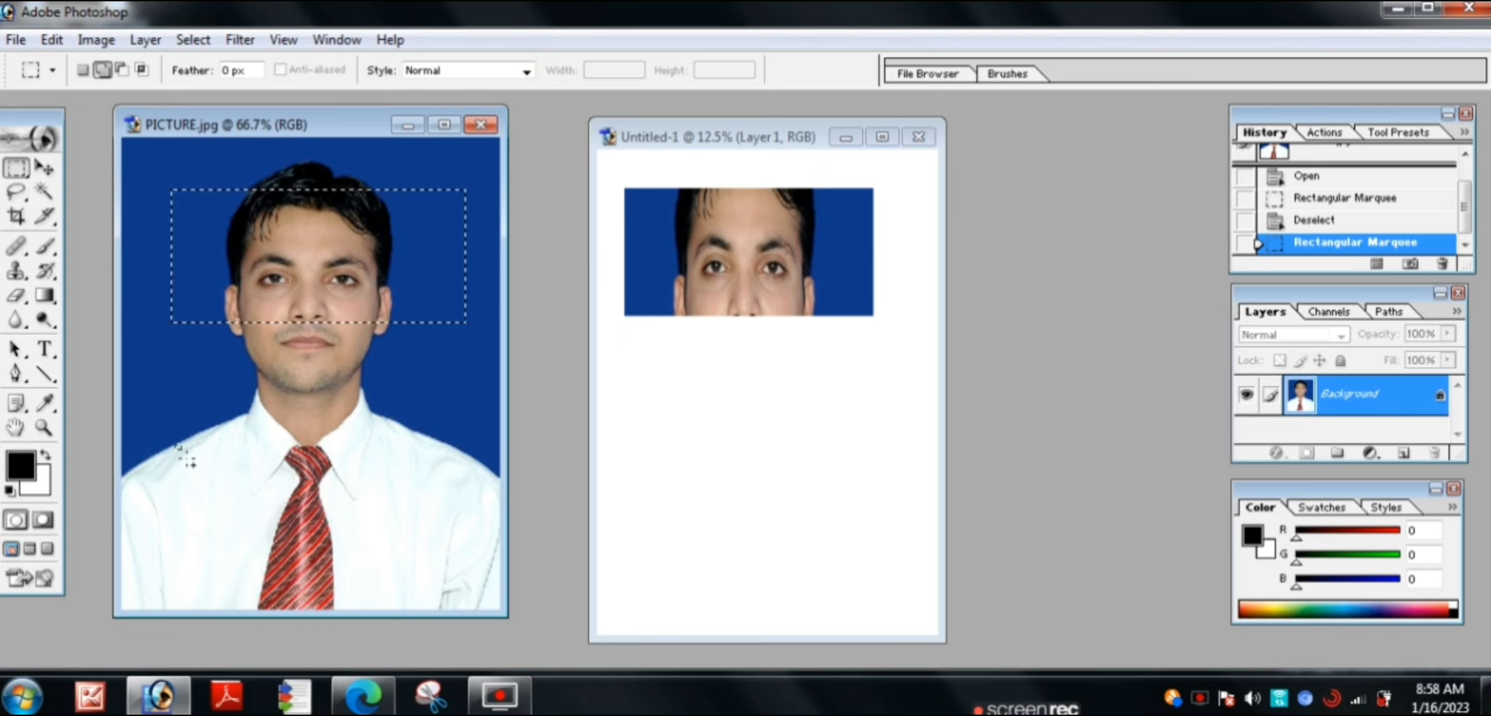
drag(174, 445, 474, 567)
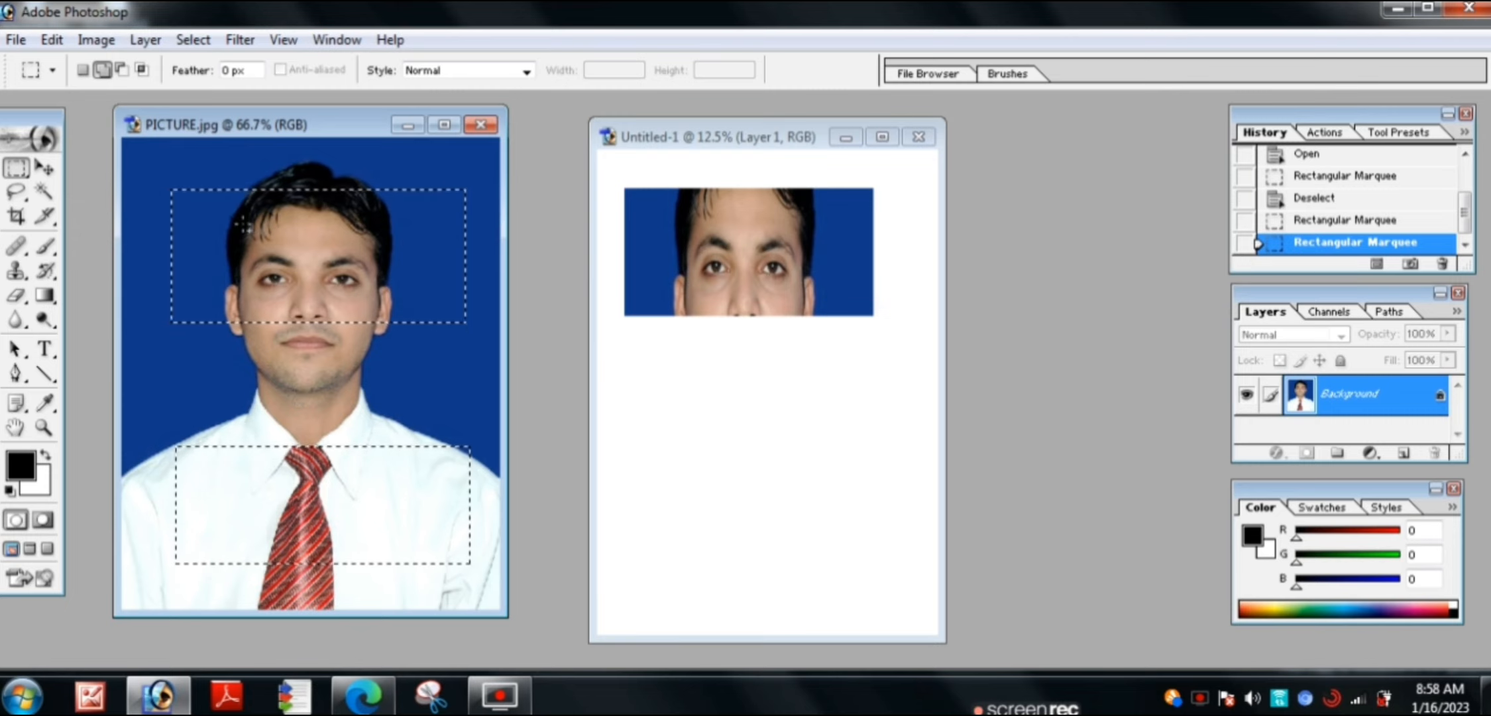
- Copy both selected bands into Untitled-1 with the Move tool and place them below the existing face band
click(44, 169)
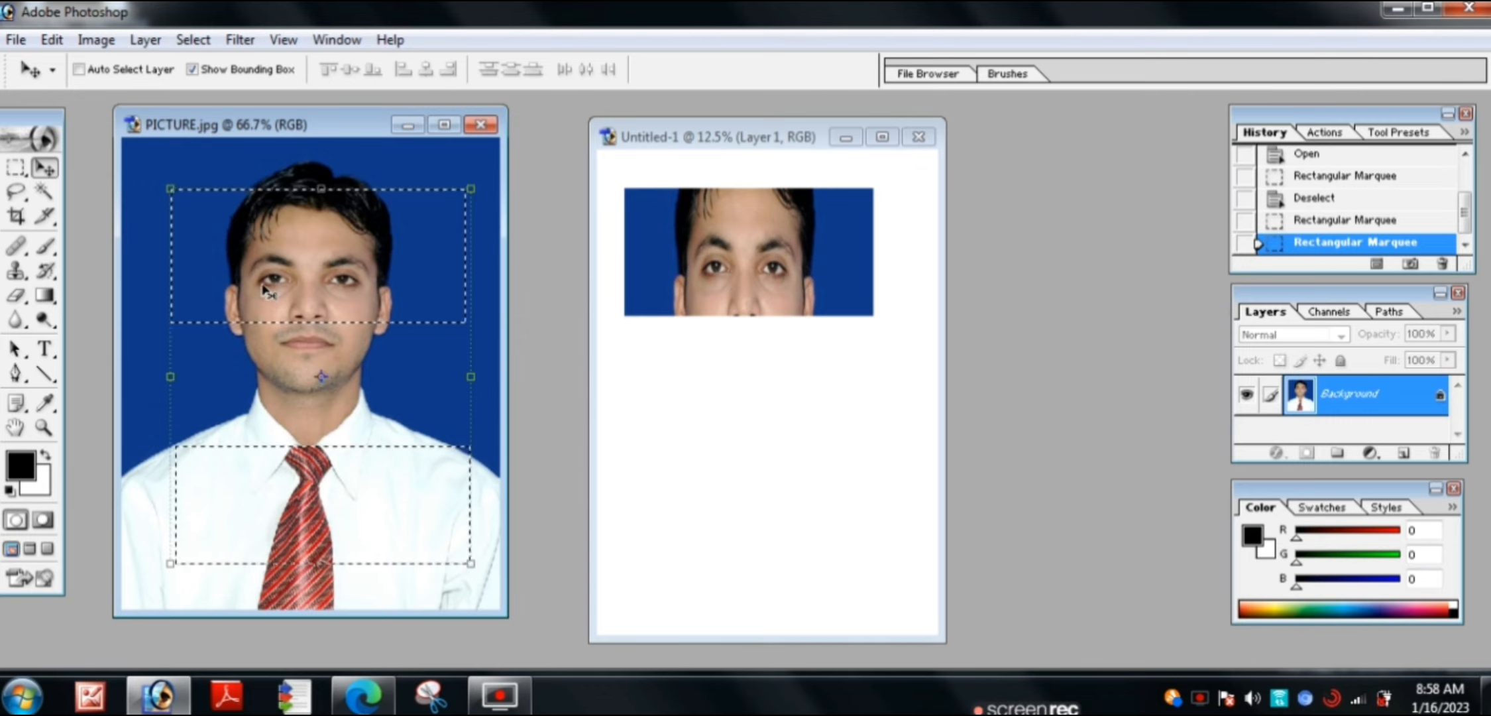
drag(263, 283, 261, 282)
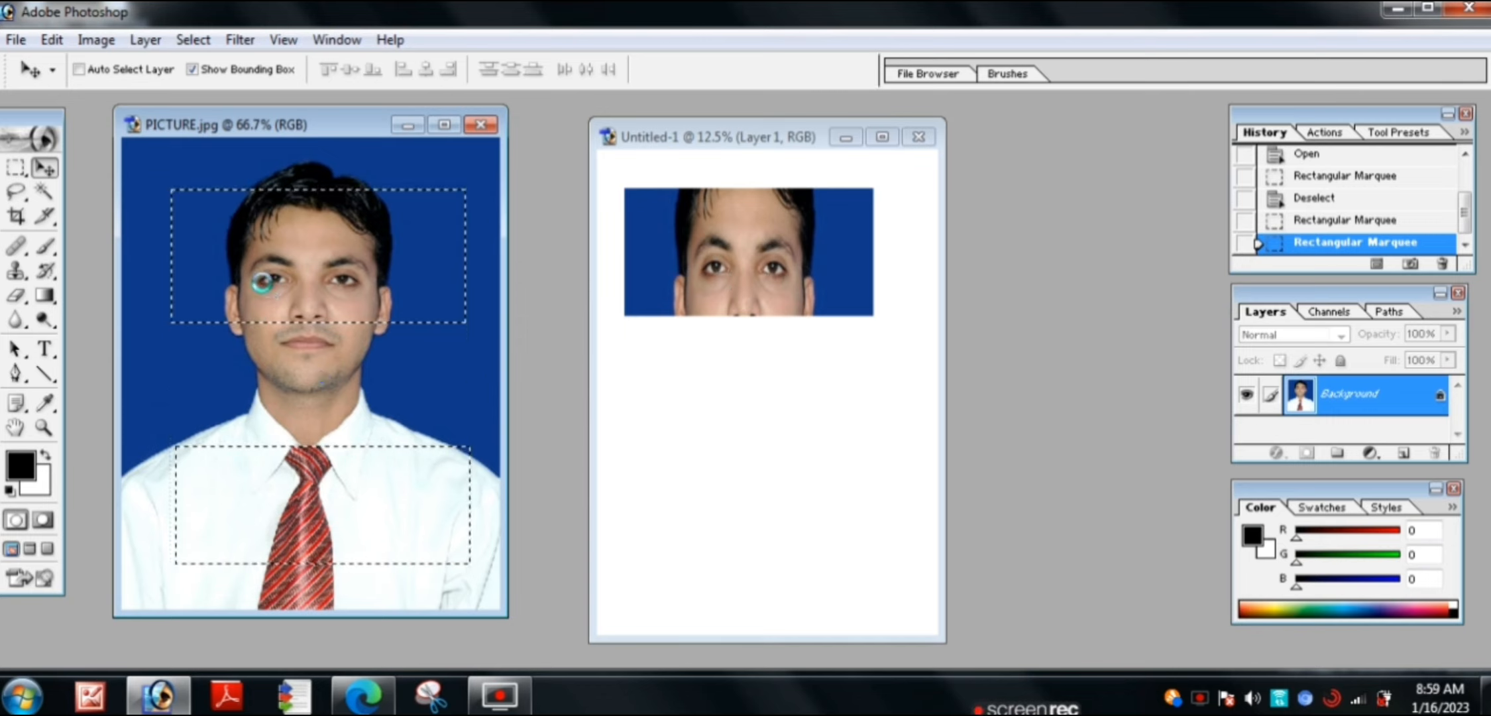
drag(350, 334, 684, 267)
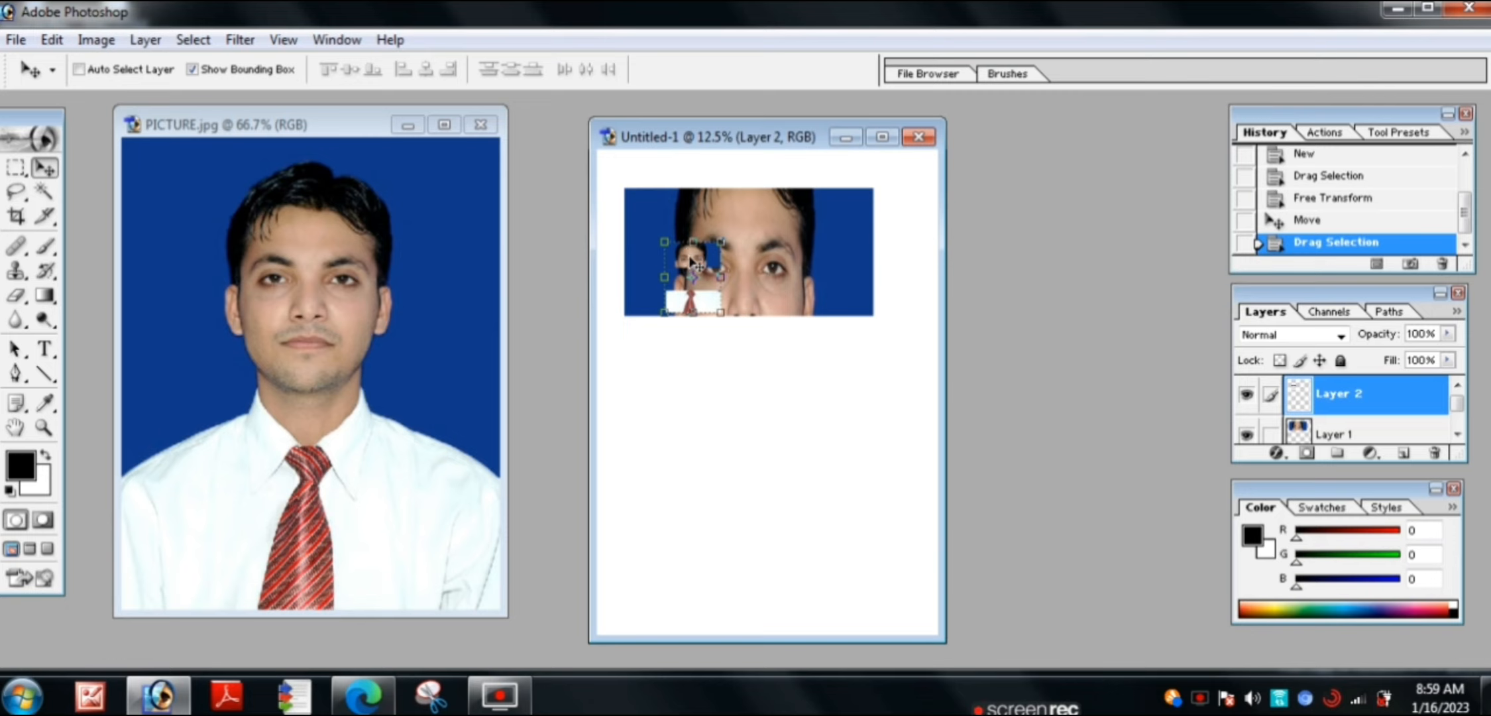
drag(693, 262, 683, 393)
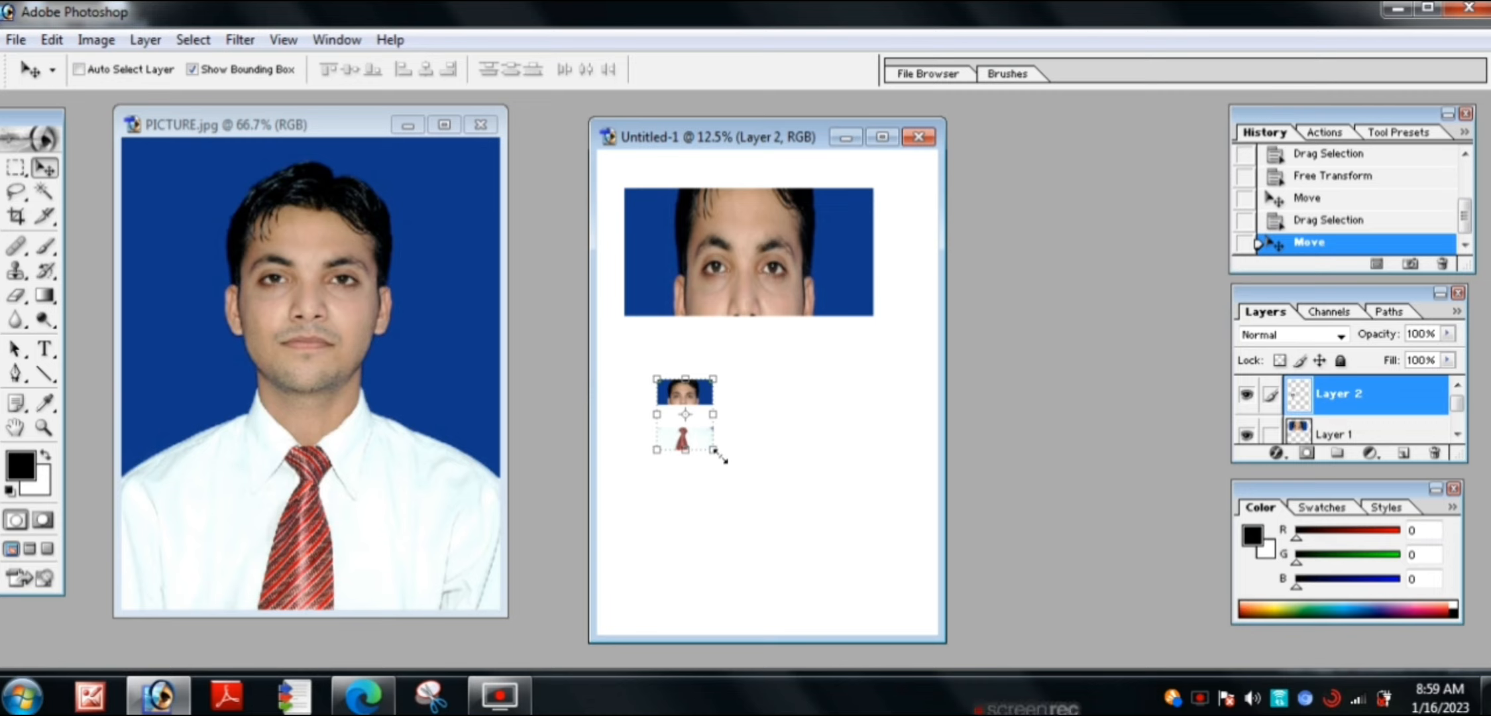
- Enlarge the pasted bands to about 465% width and 308% height, and transform them again to about 112% width and 96% height
drag(717, 455, 931, 604)
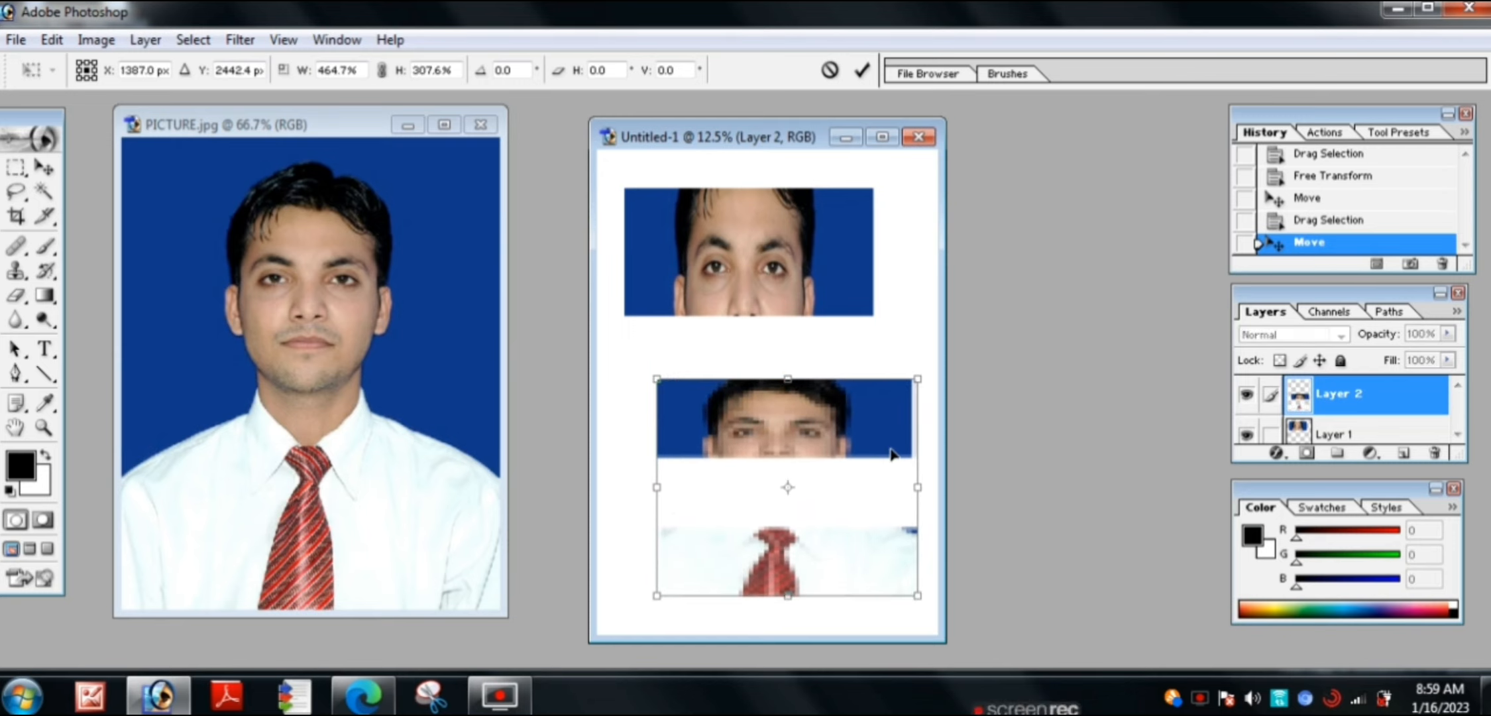
key(Return)
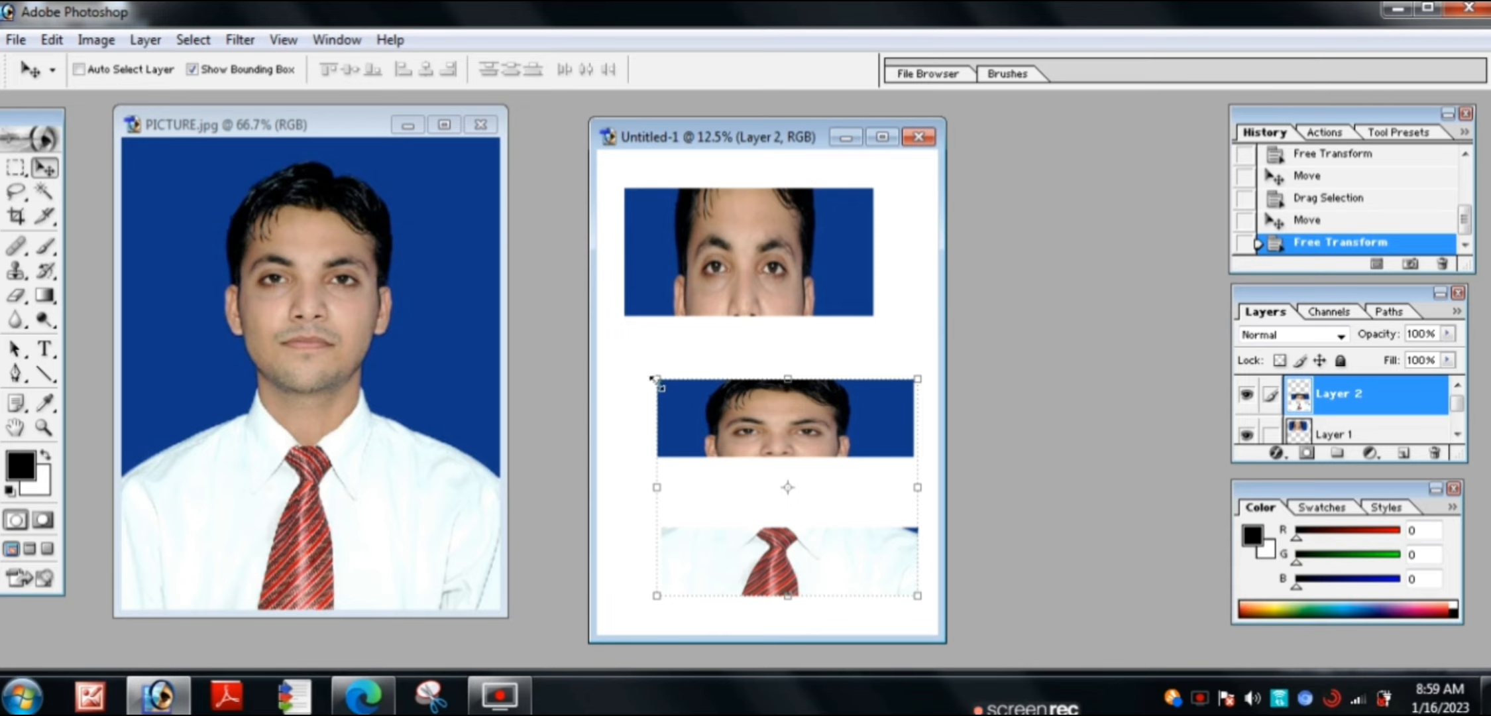
drag(653, 379, 623, 354)
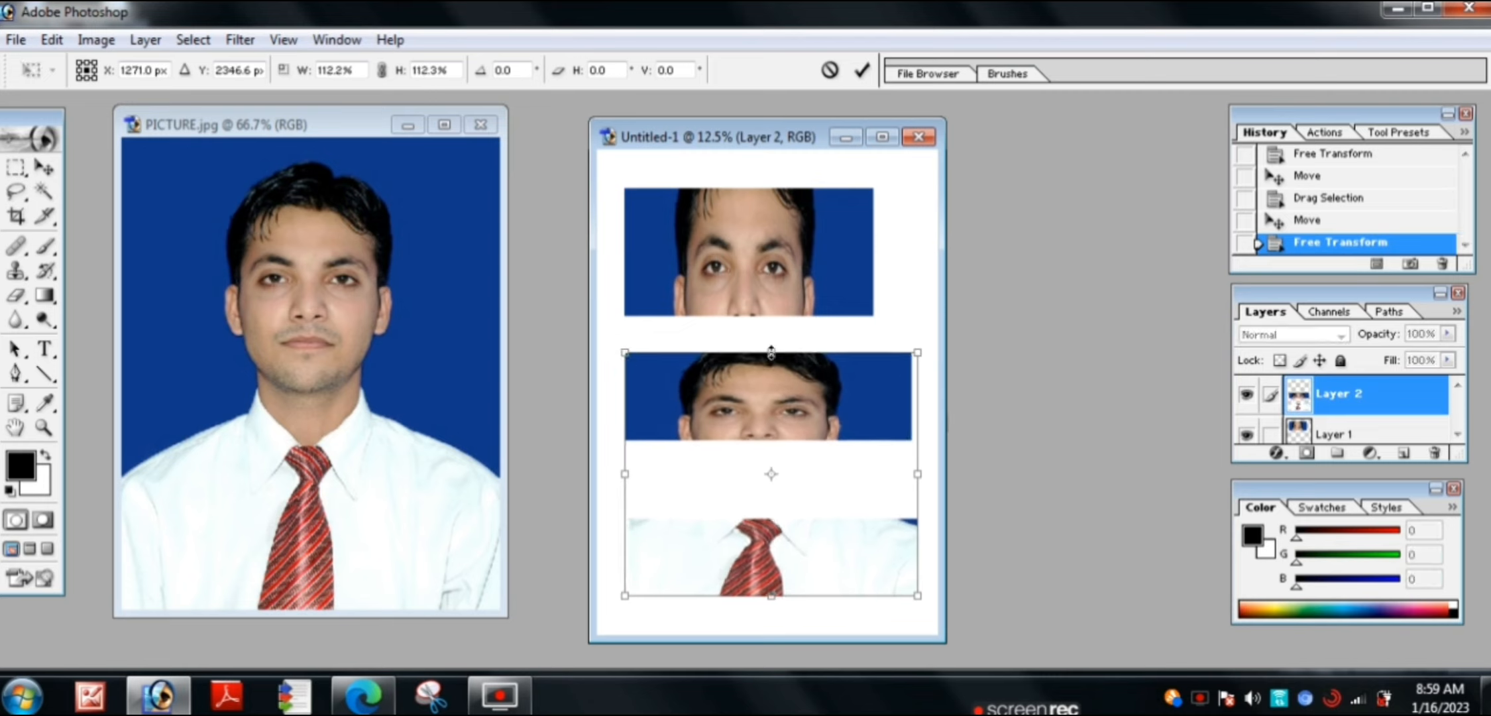
drag(771, 351, 771, 363)
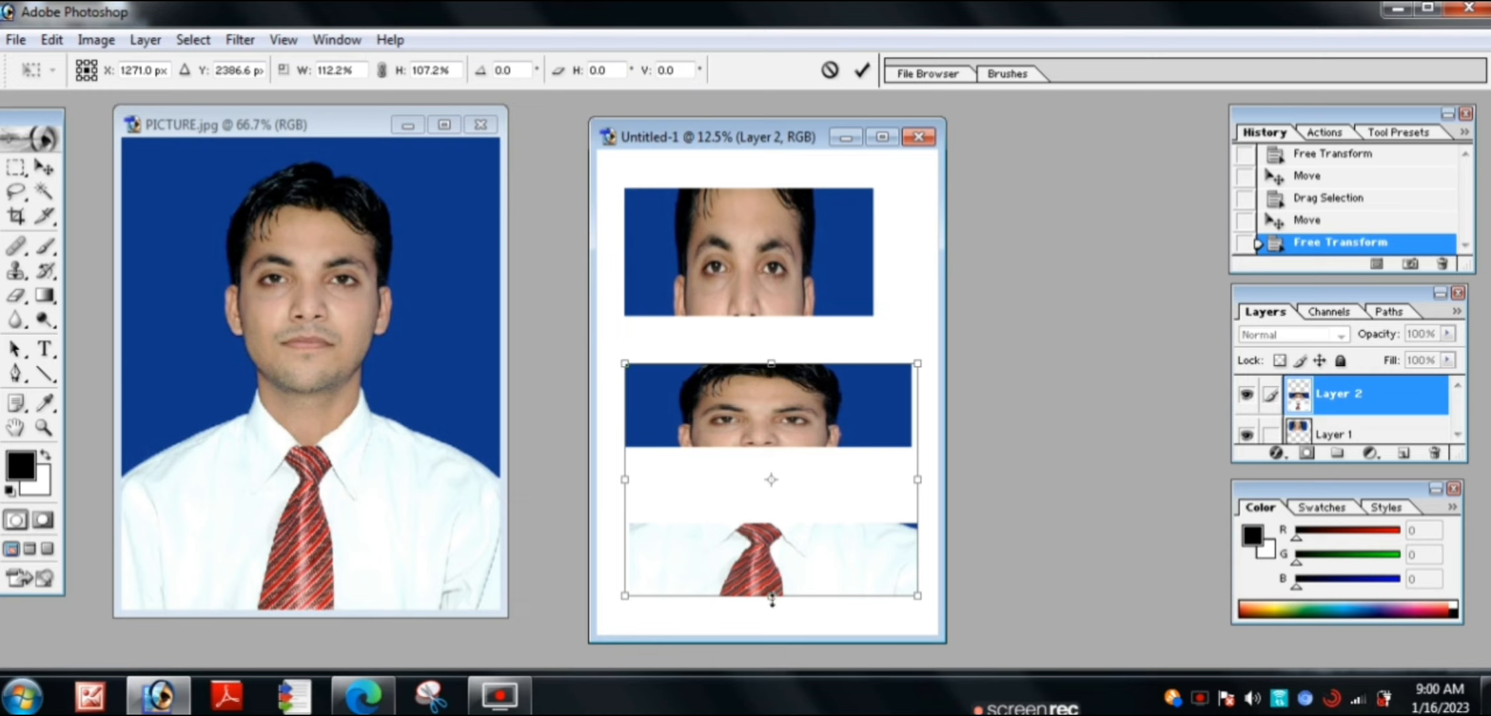
drag(771, 597, 772, 570)
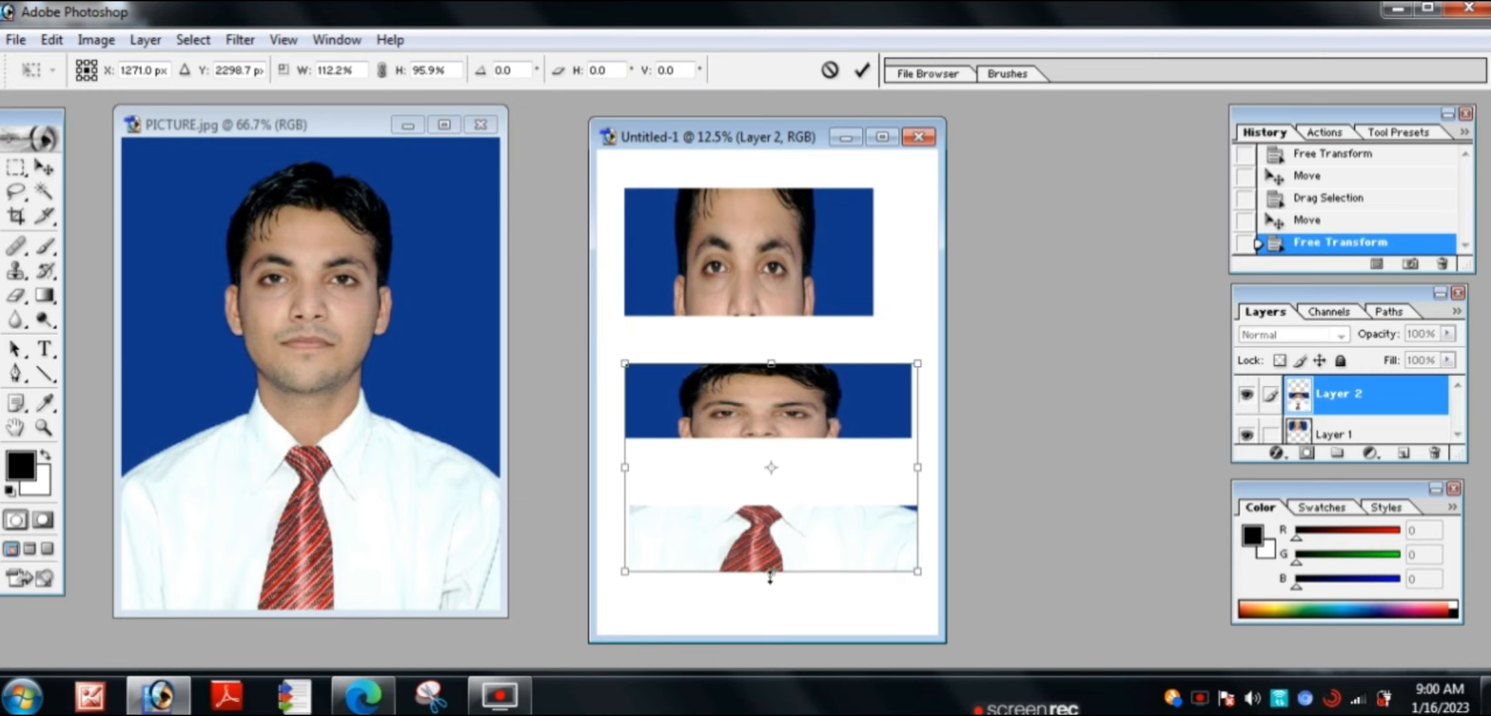
drag(626, 467, 611, 471)
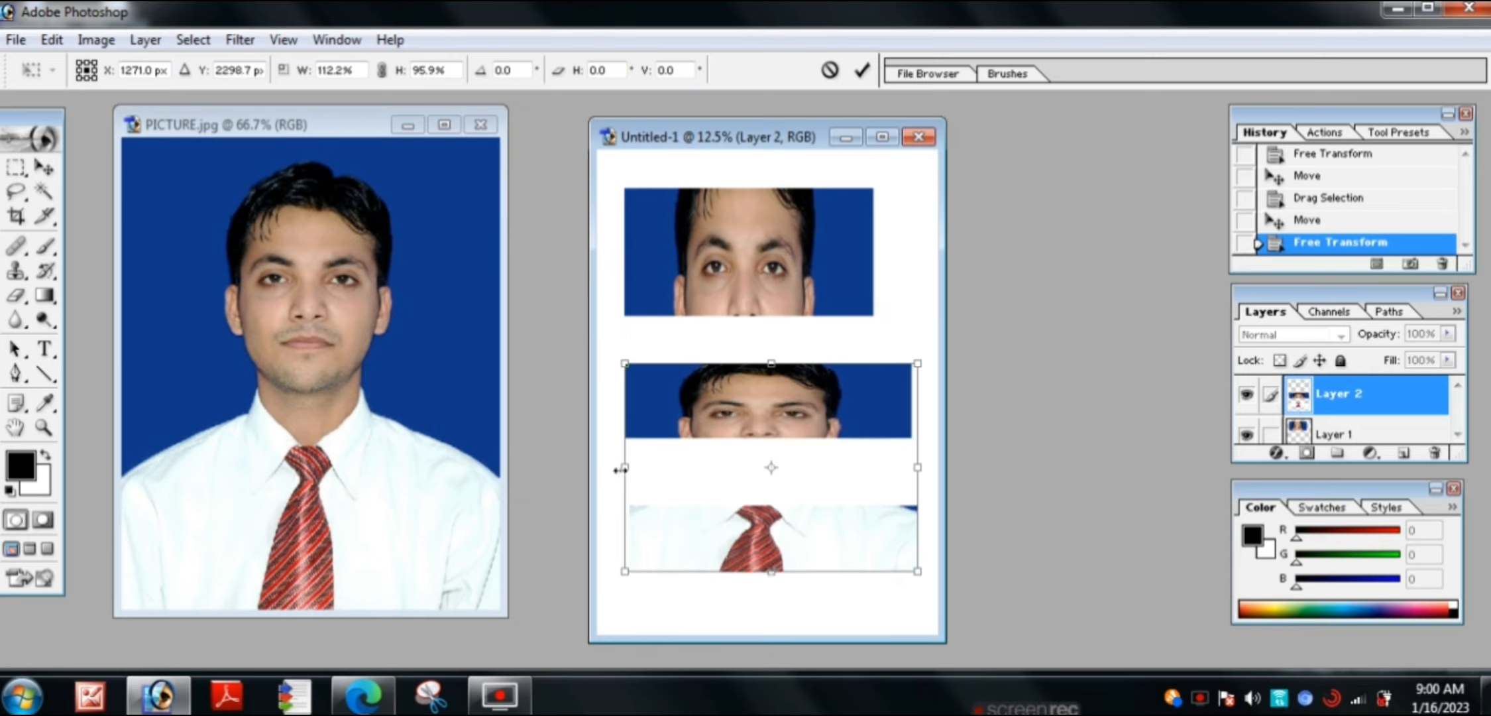
key(ctrl+z)
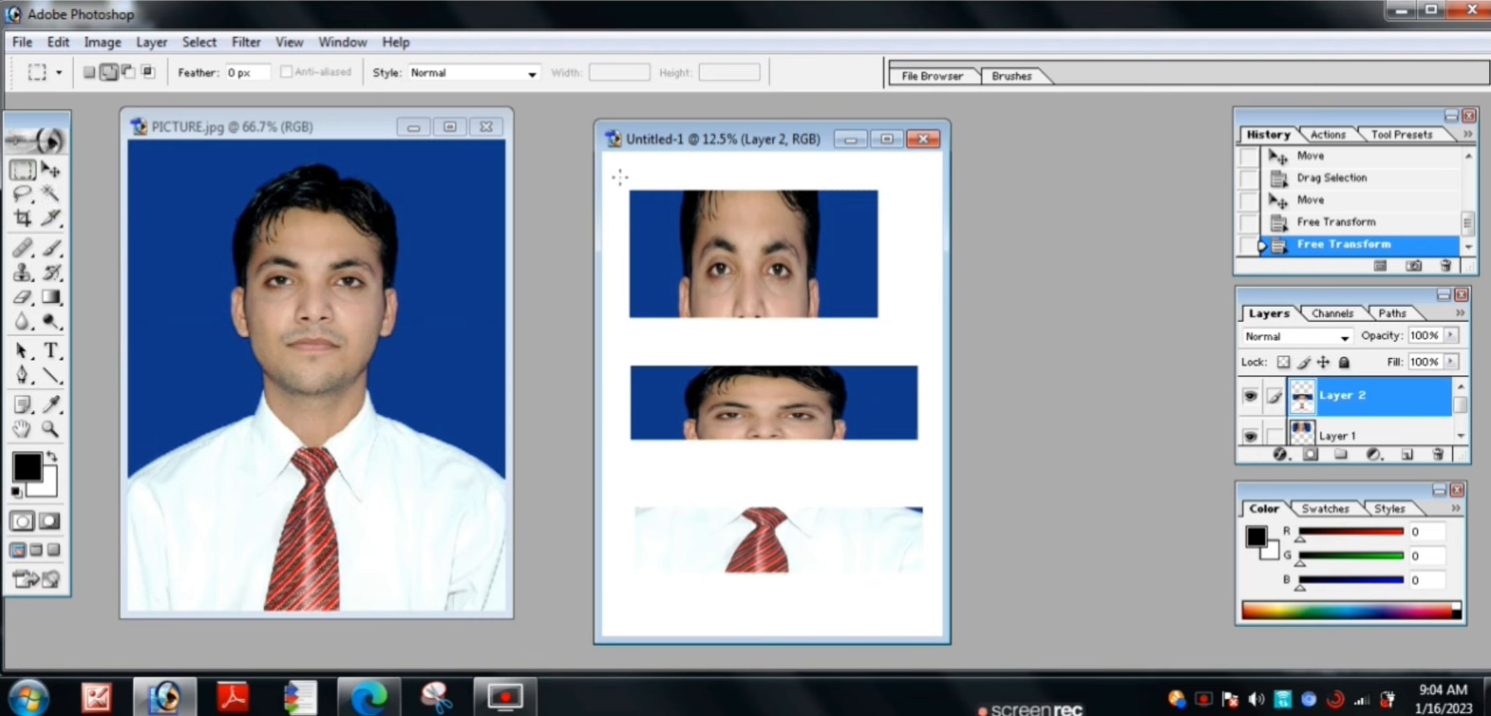
- Select nearly the whole Untitled-1 page, clear the active layer's bands, merge the visible layers and clear the remaining face band
drag(620, 176, 935, 627)
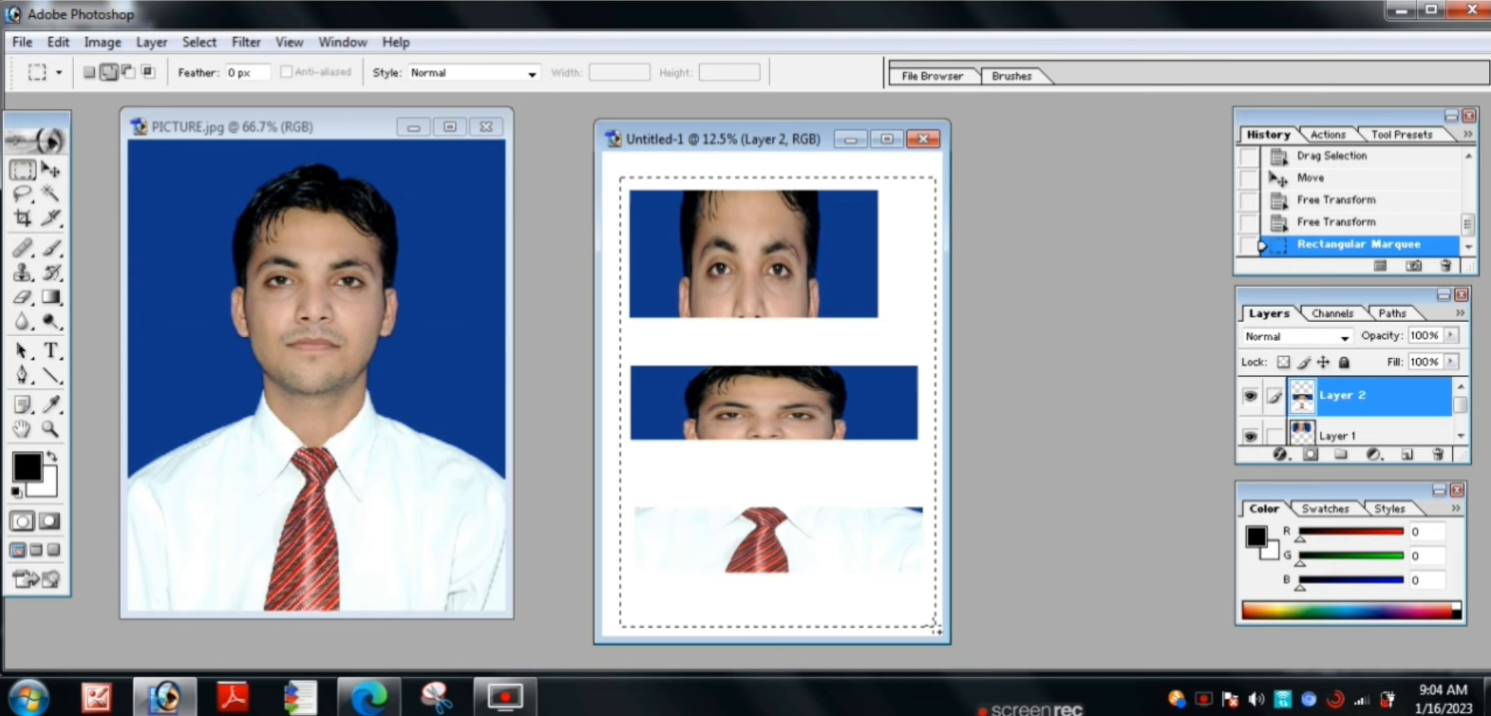
key(Delete)
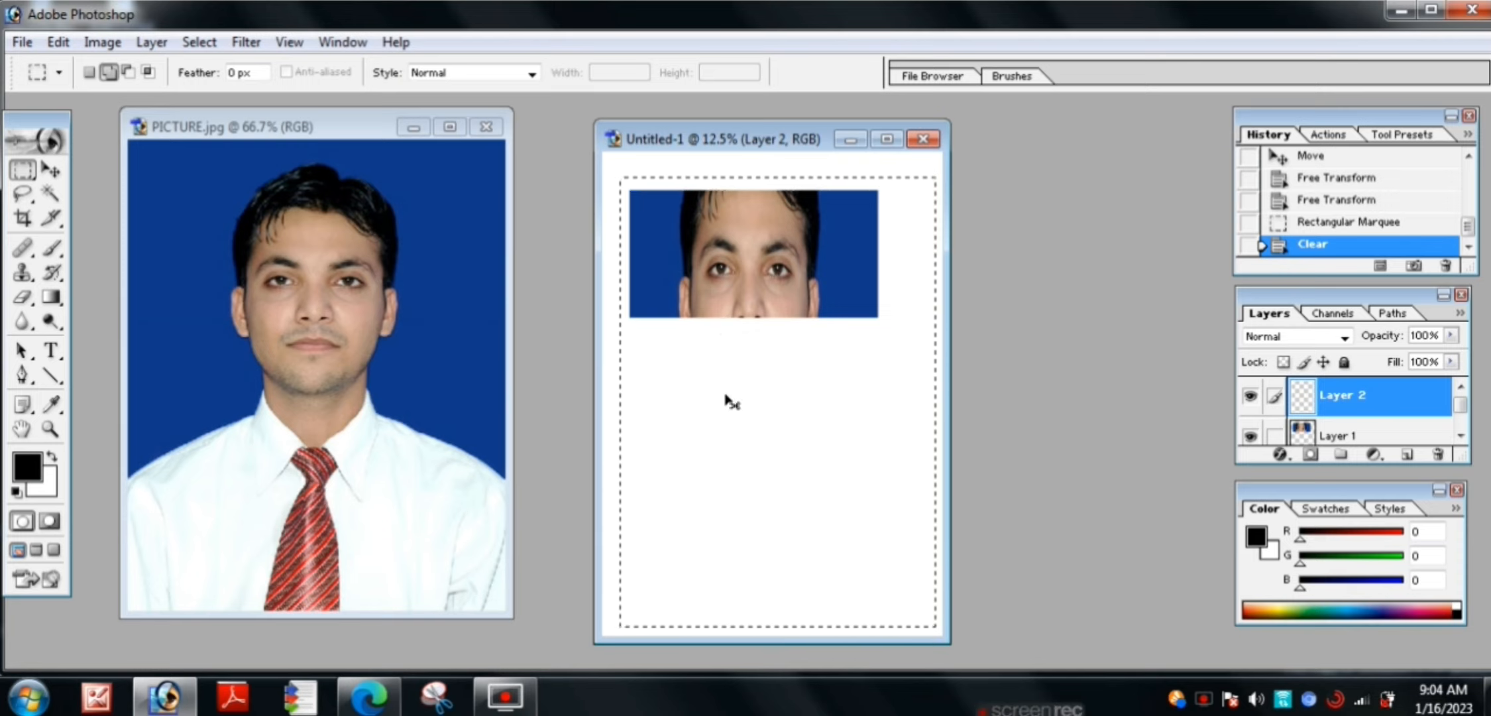
key(ctrl+shift+e)
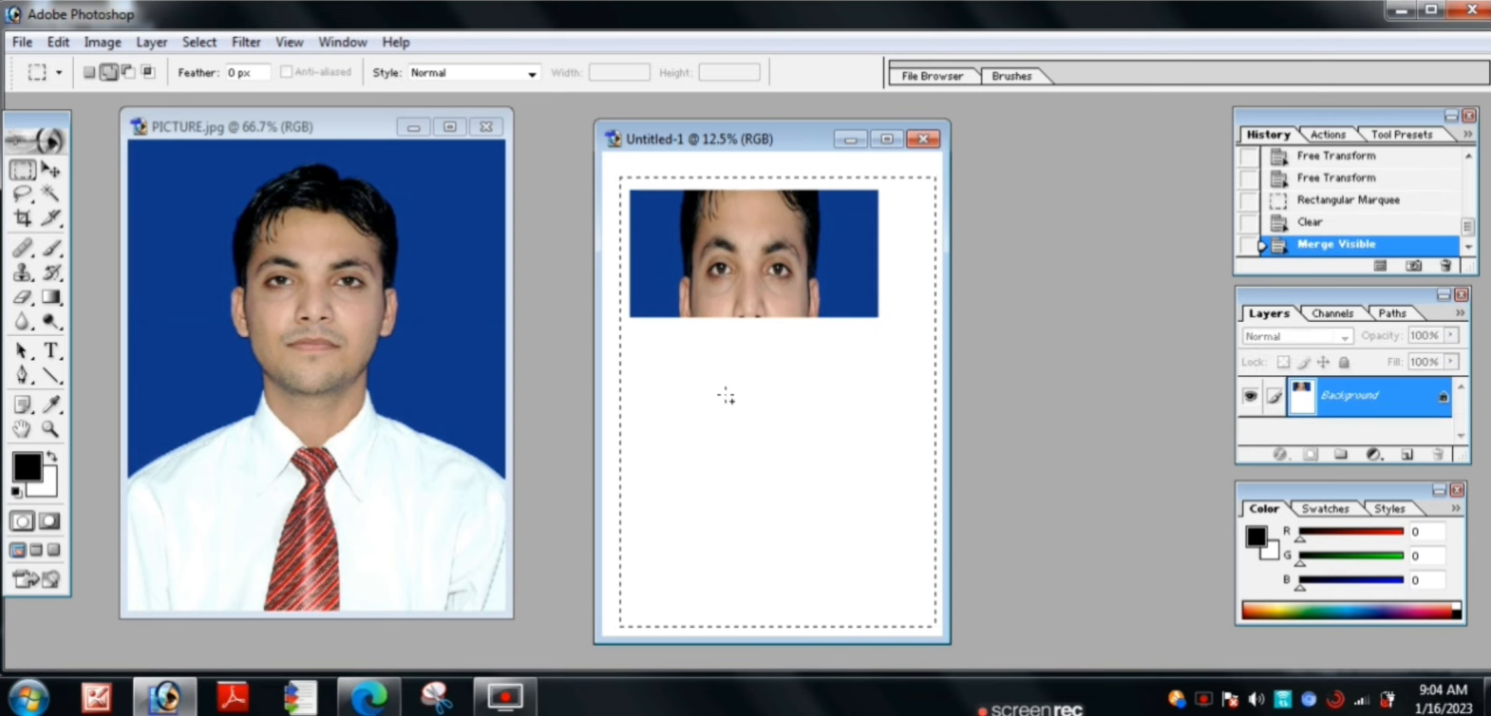
key(Delete)
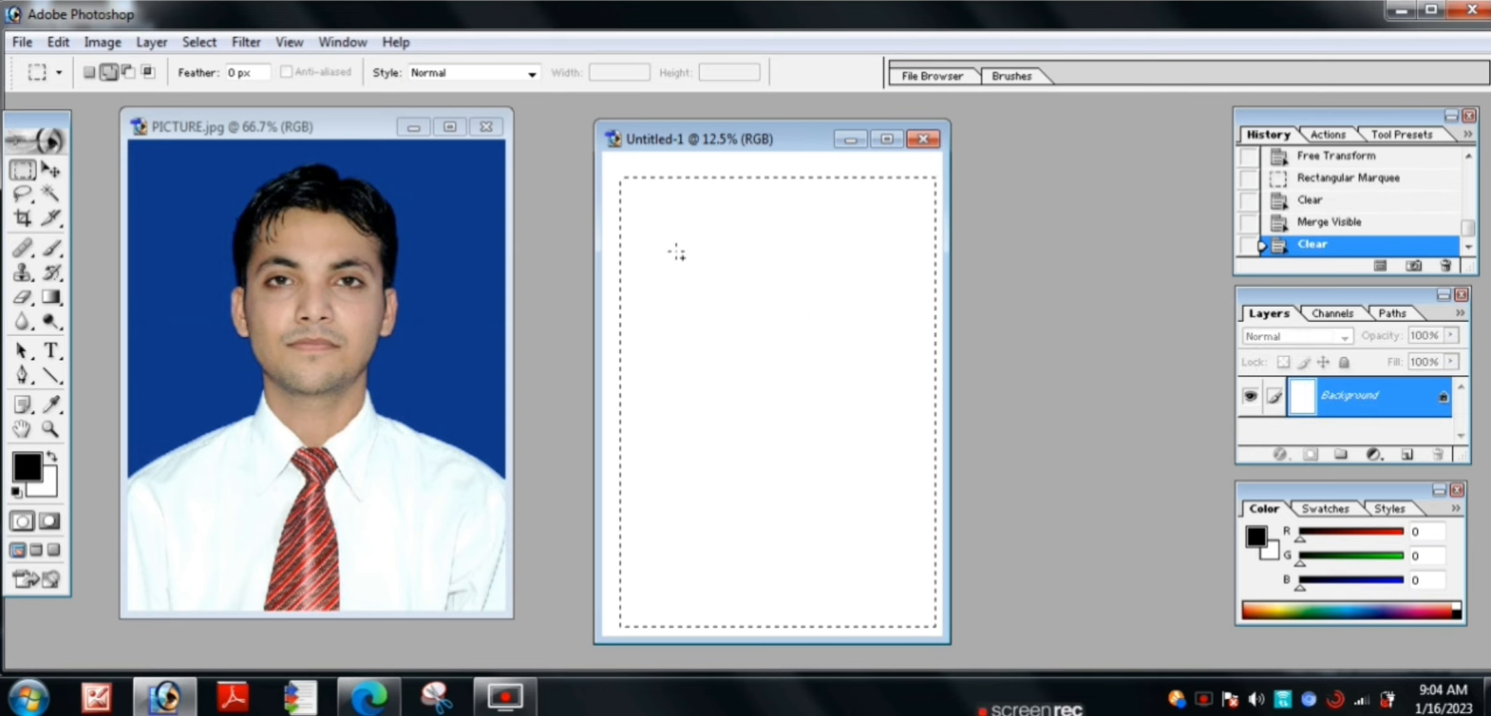
- Remove the selection in PICTURE.jpg and set the Rectangular Marquee tool to subtract-from-selection mode
click(359, 243)
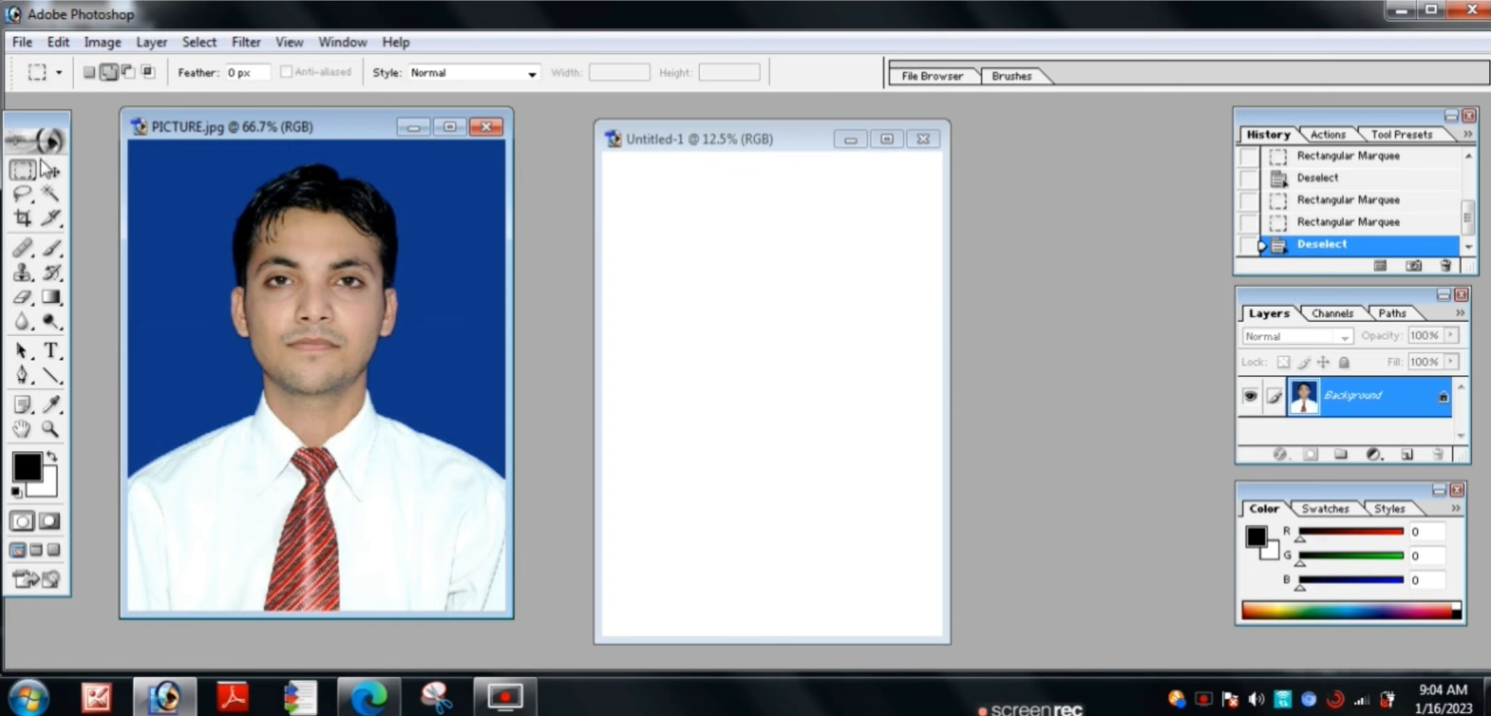
click(132, 72)
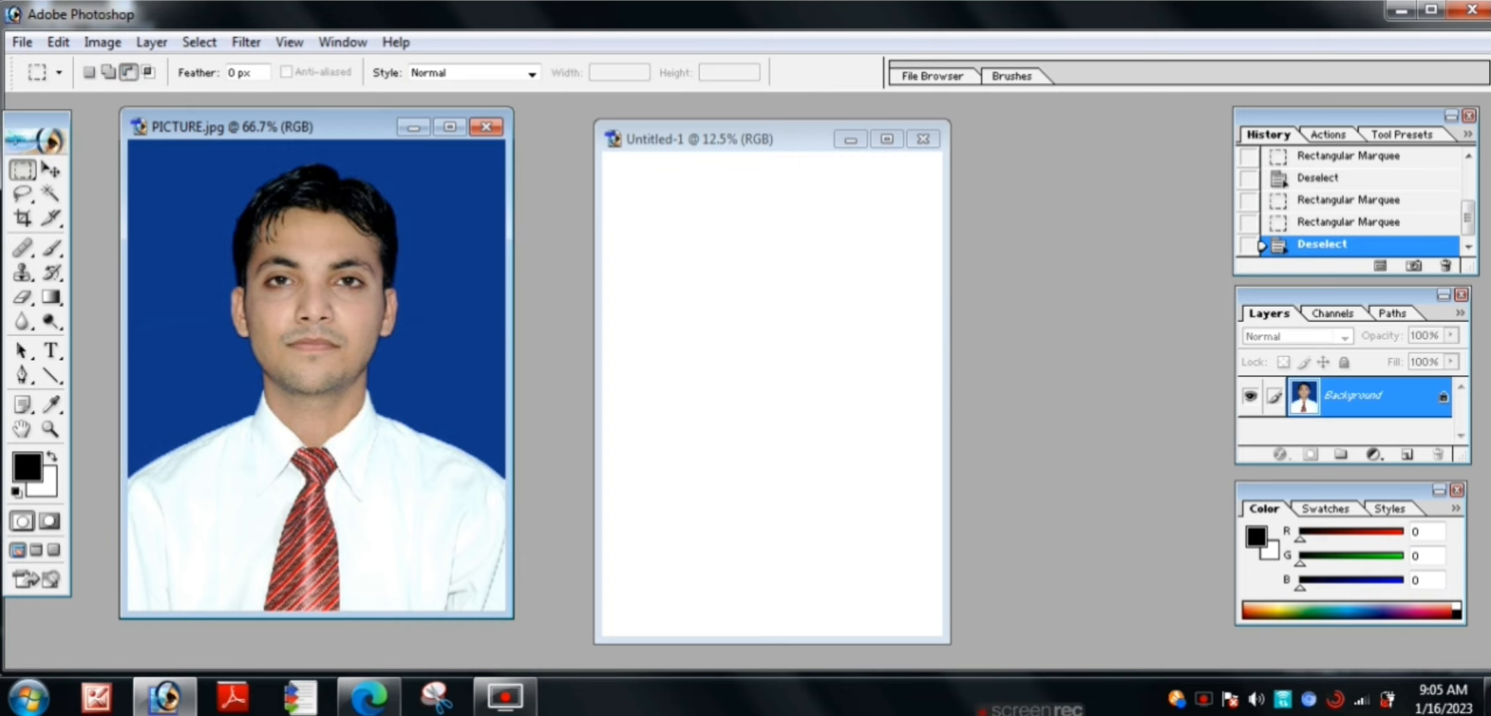
right_click(20, 171)
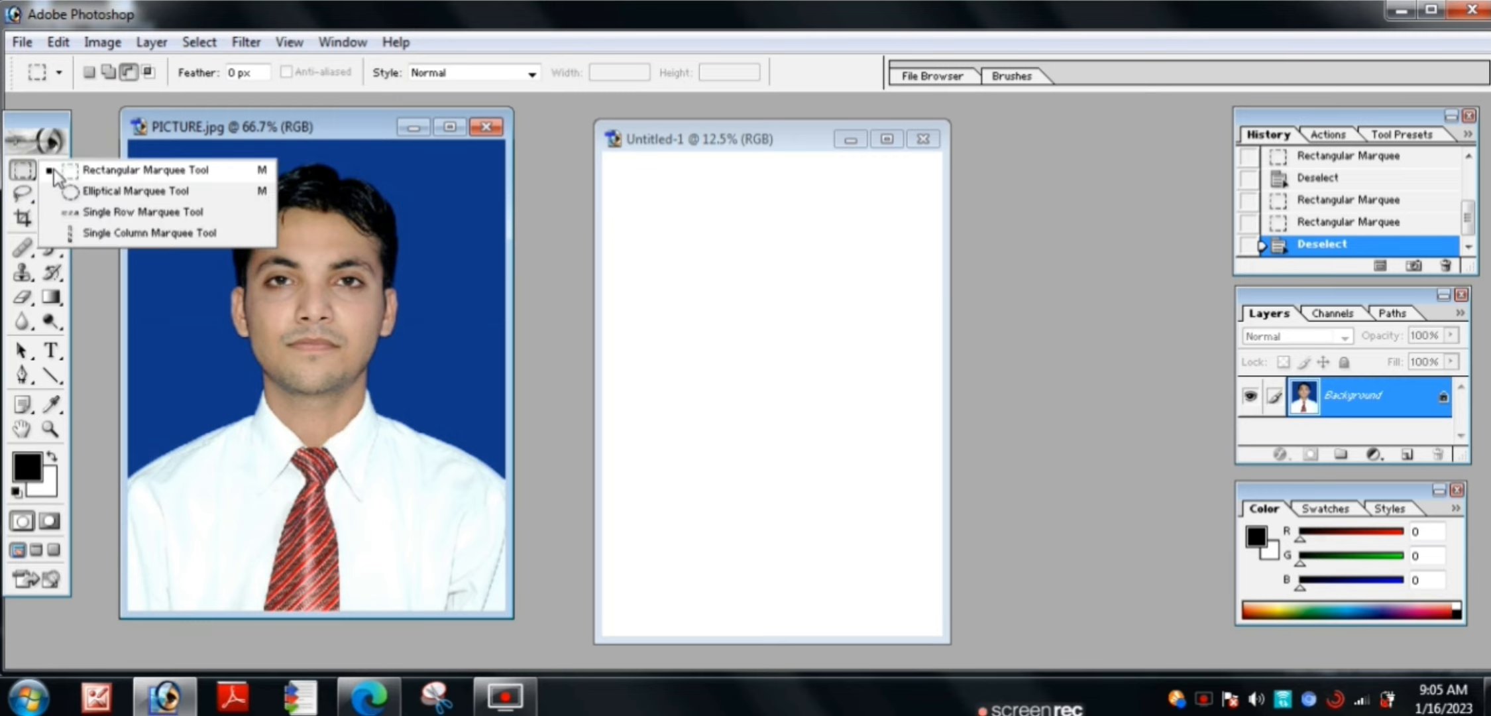
click(75, 170)
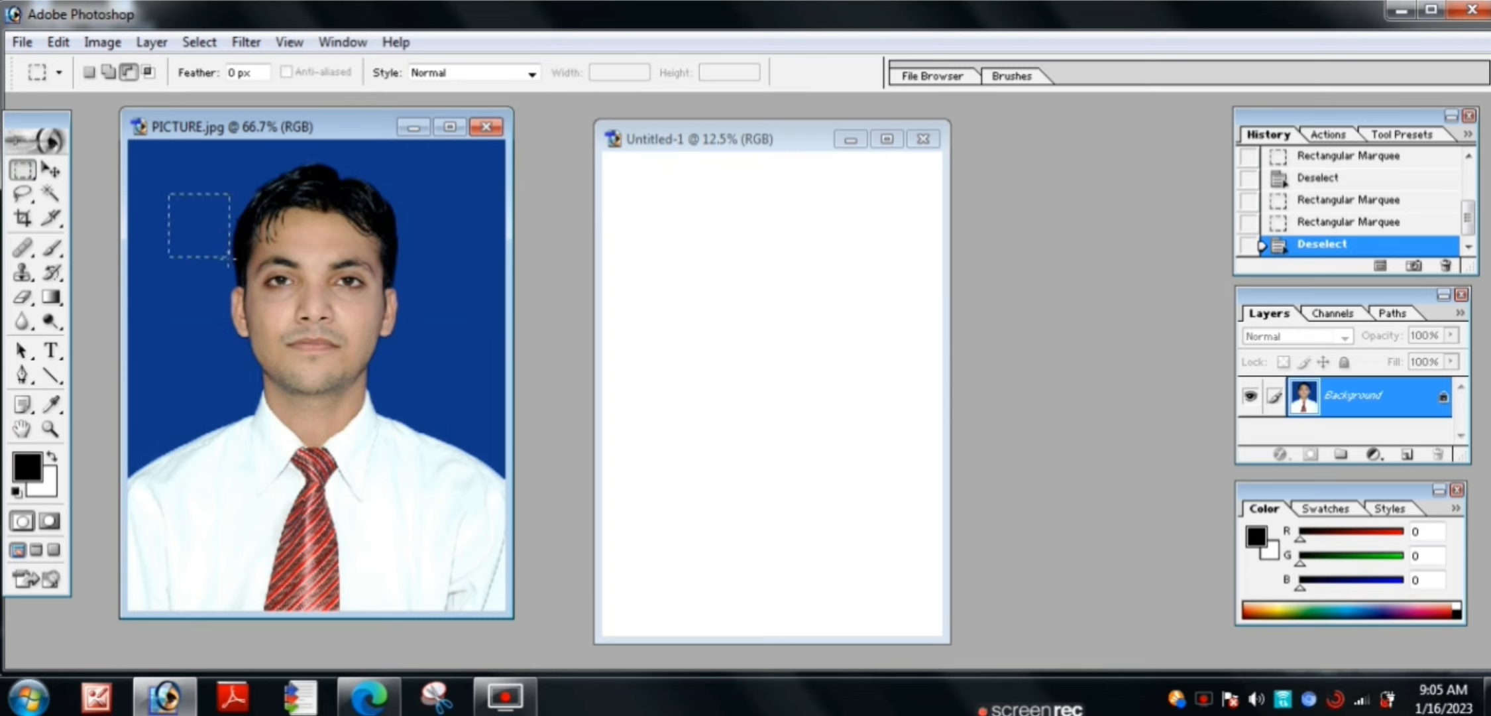
- Select a wide rectangle around the head in PICTURE.jpg and subtract a smaller rectangle over the nose and mouth
drag(230, 258, 473, 374)
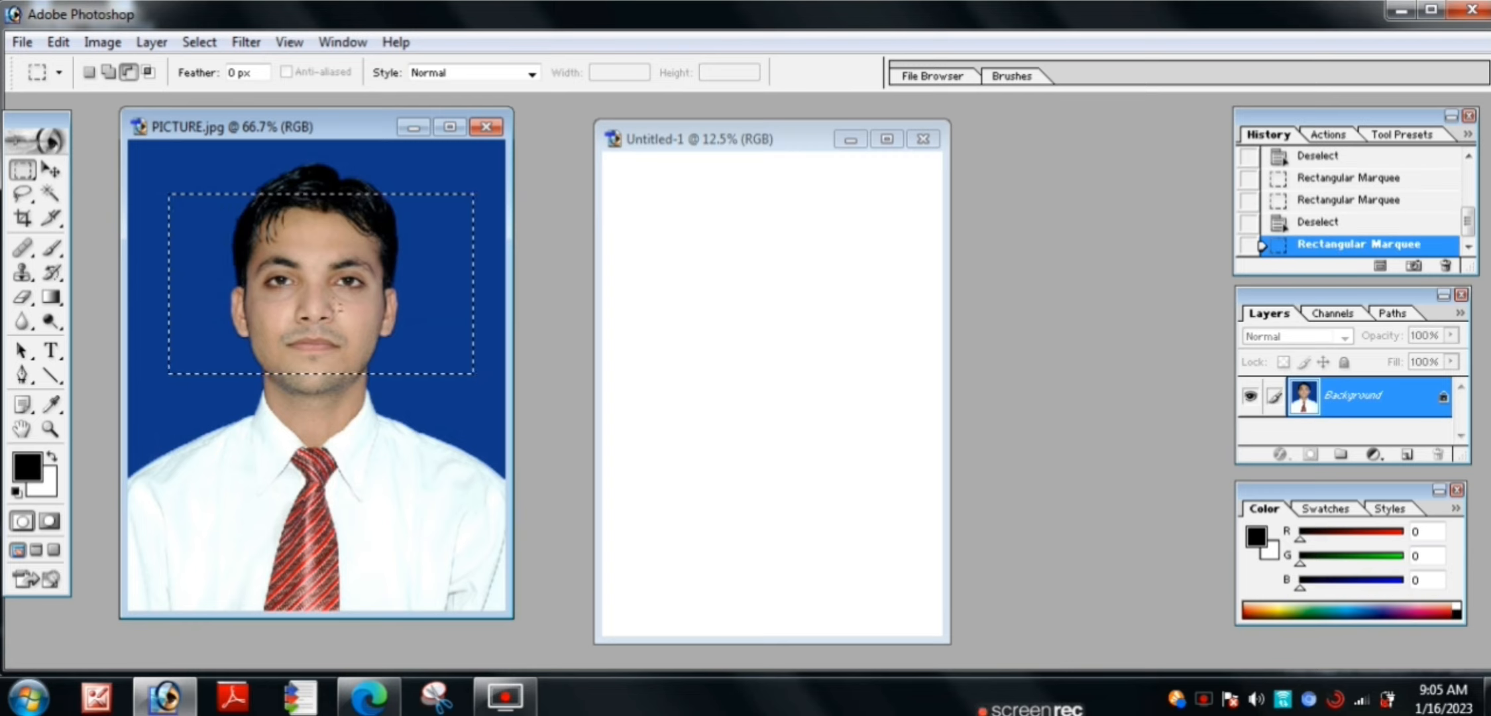
click(130, 72)
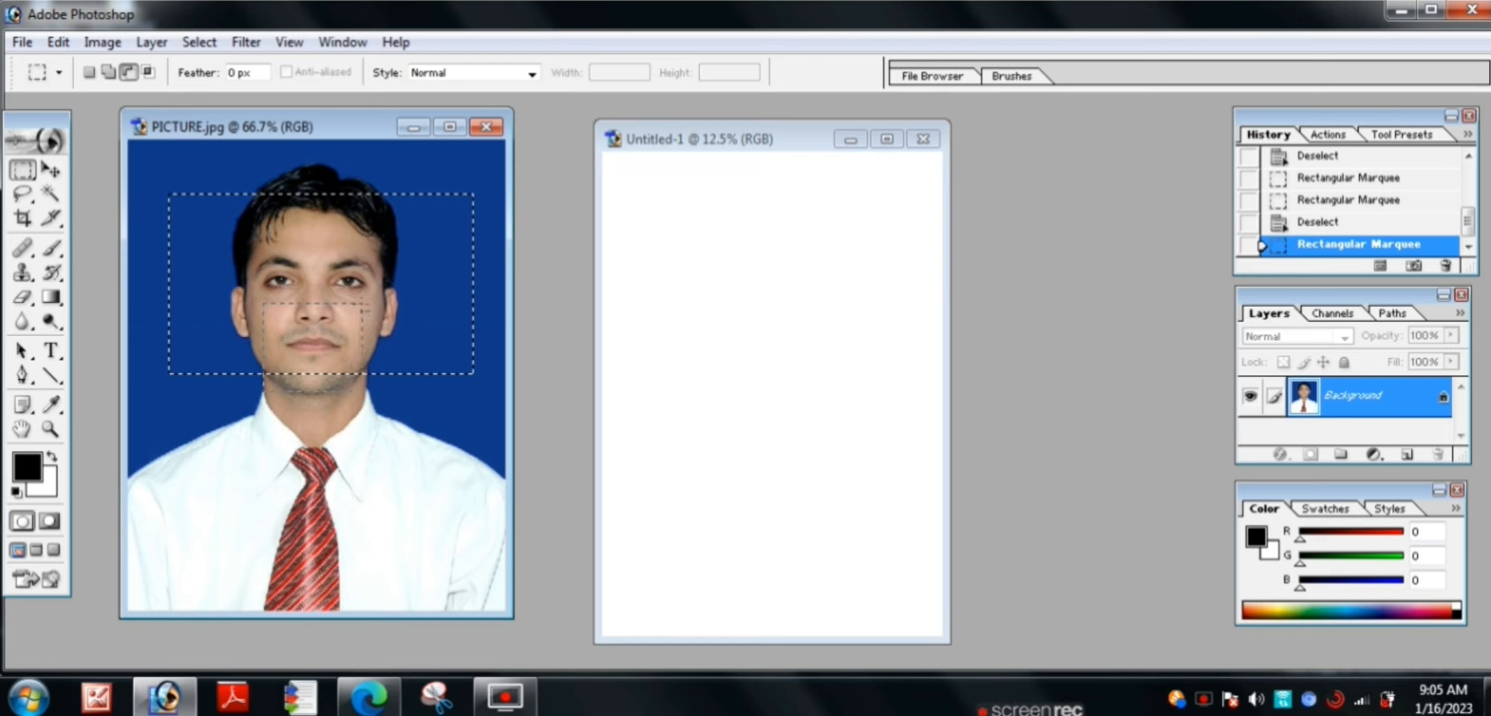
drag(362, 304, 362, 303)
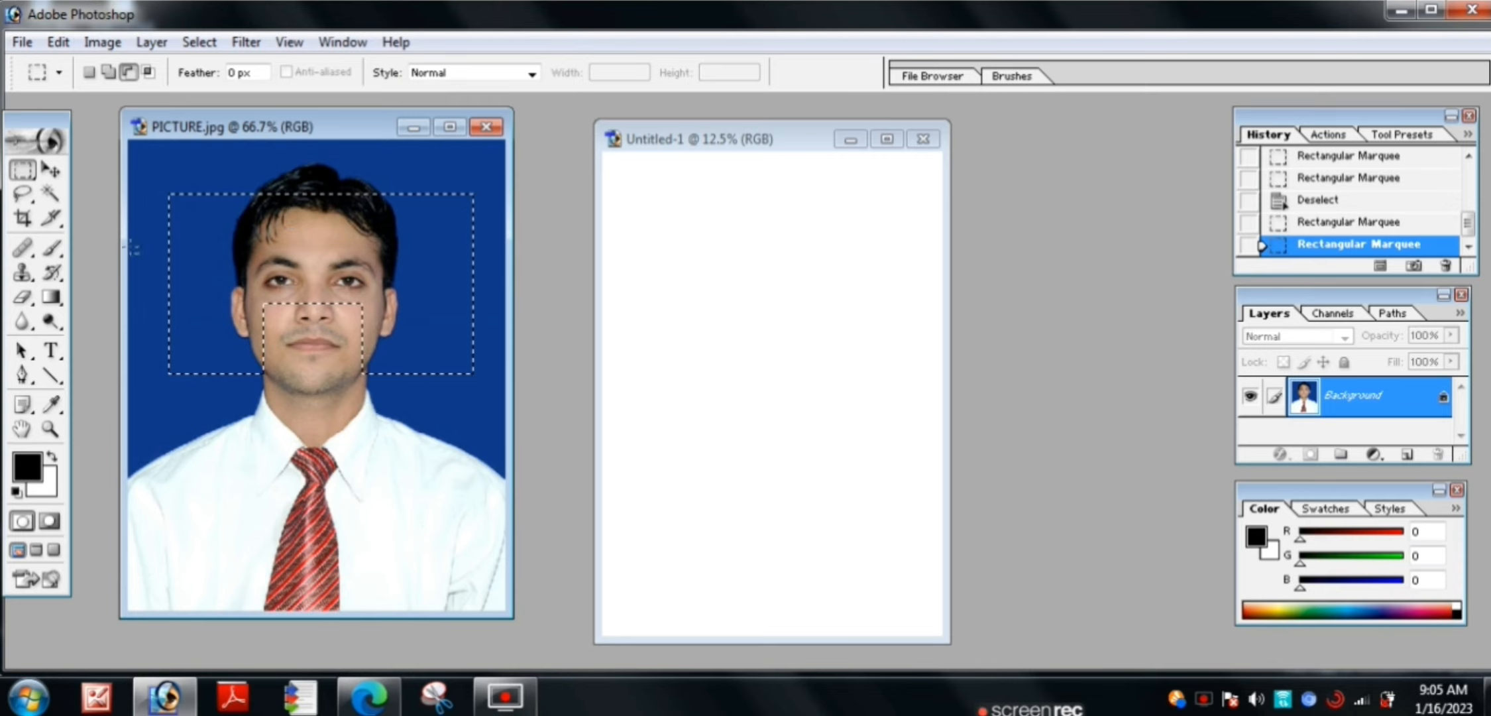
- Copy the selected head area with the Move tool into Untitled-1, enlarge it to 500% width and 470.3% height, and place it near the page top
click(58, 171)
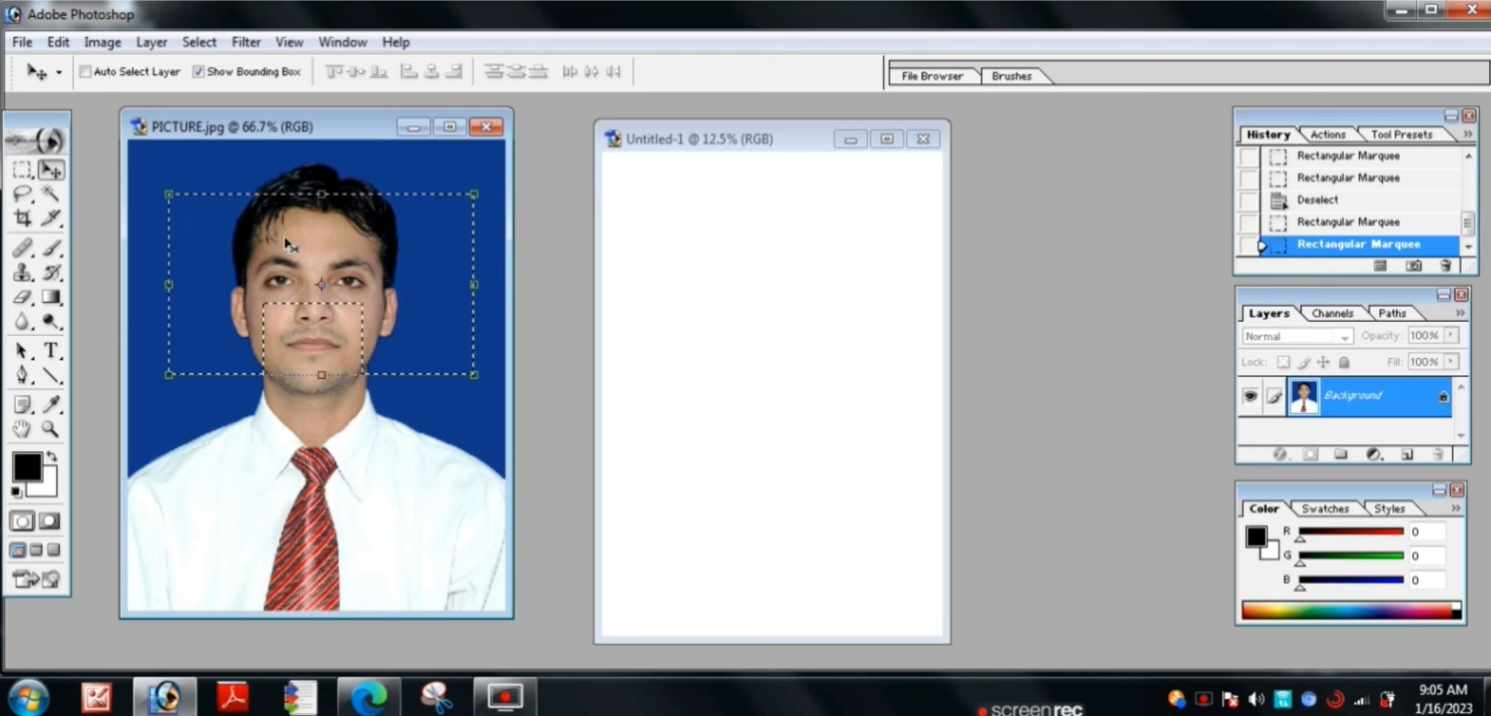
drag(284, 243, 924, 364)
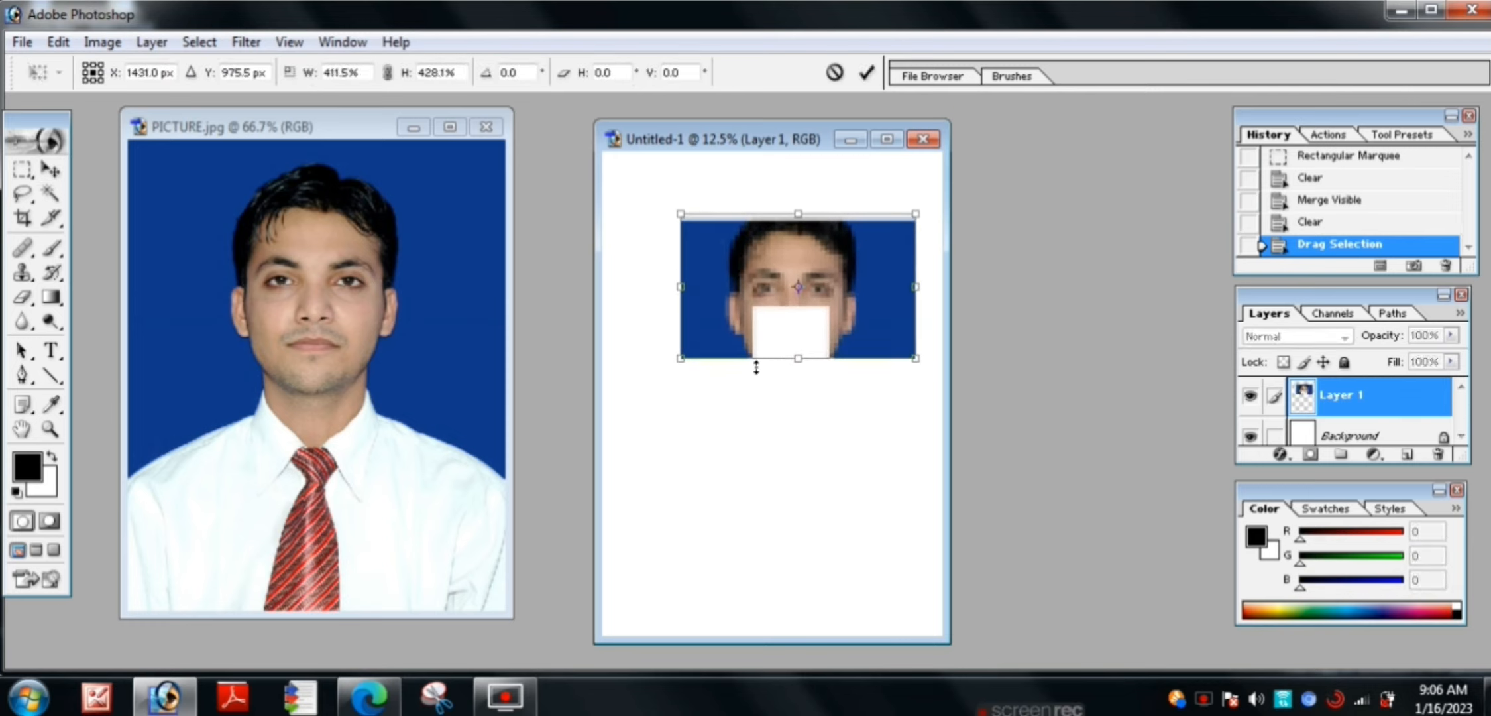
drag(677, 355, 629, 373)
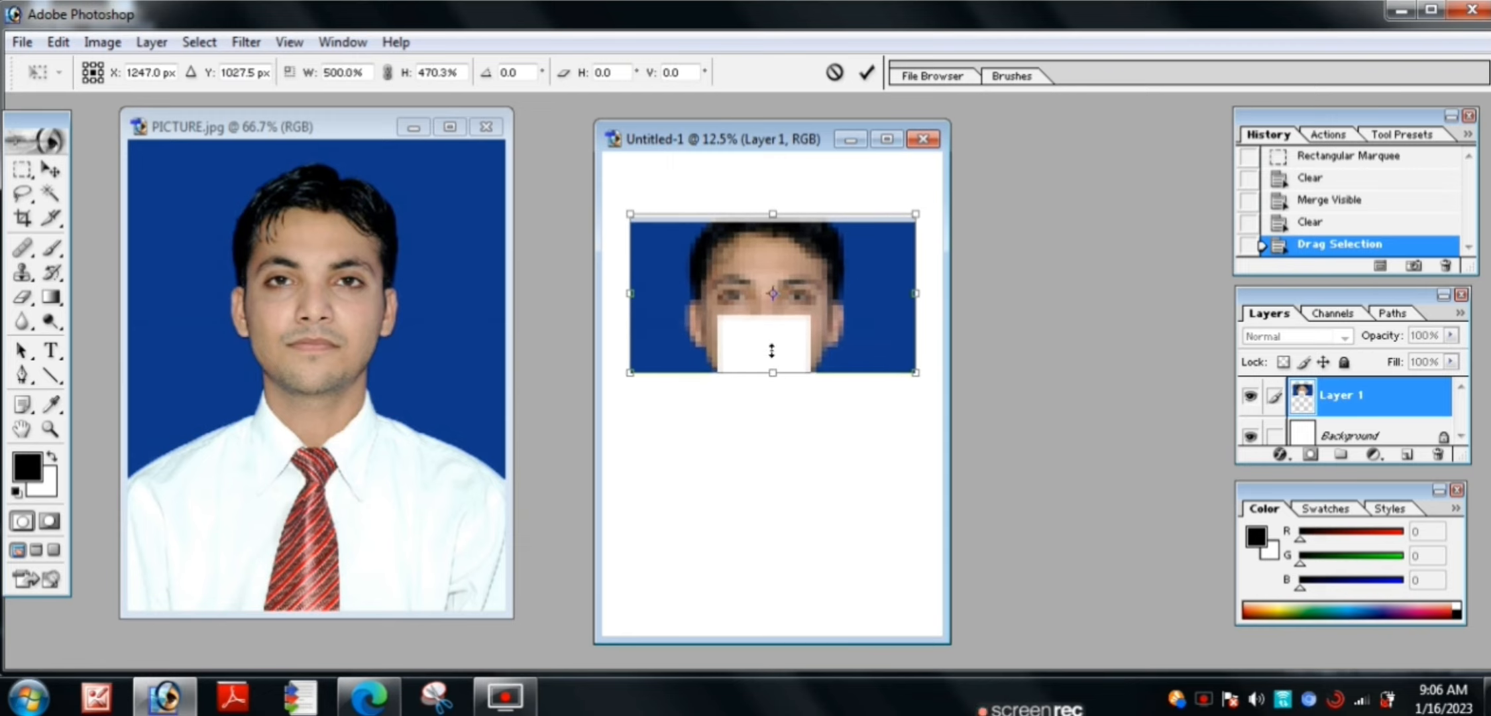
drag(766, 258, 758, 229)
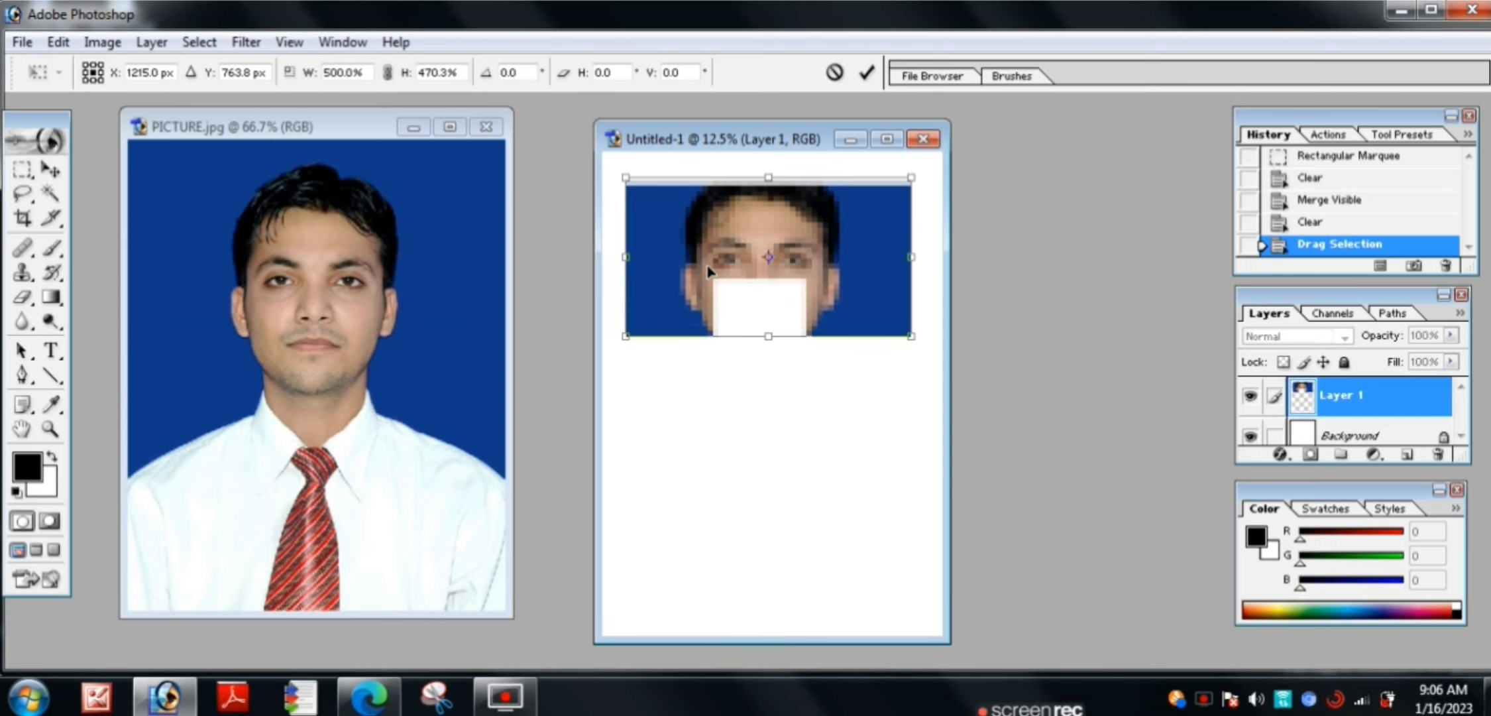
key(Return)
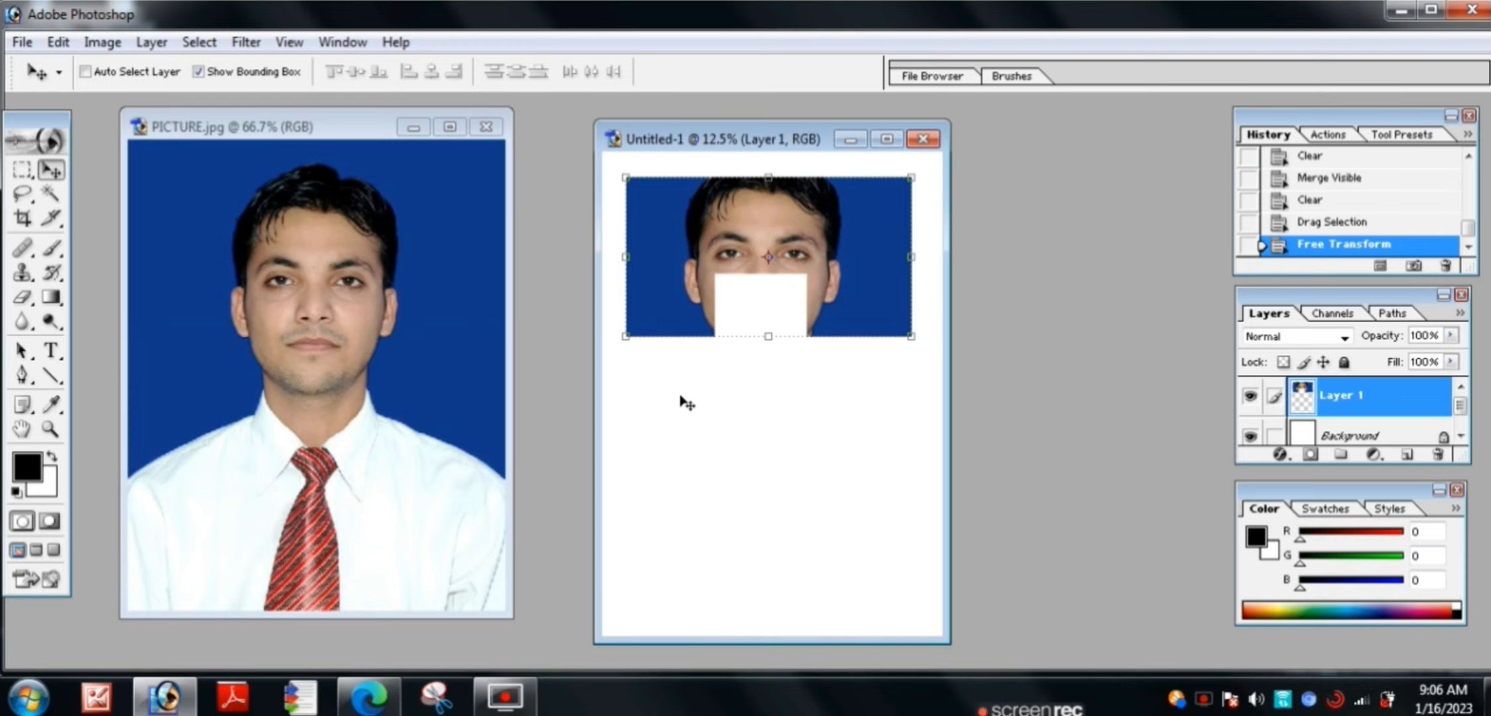
- Return to PICTURE.jpg, remove its selection and set the Rectangular Marquee tool to intersect-with-selection mode
click(396, 338)
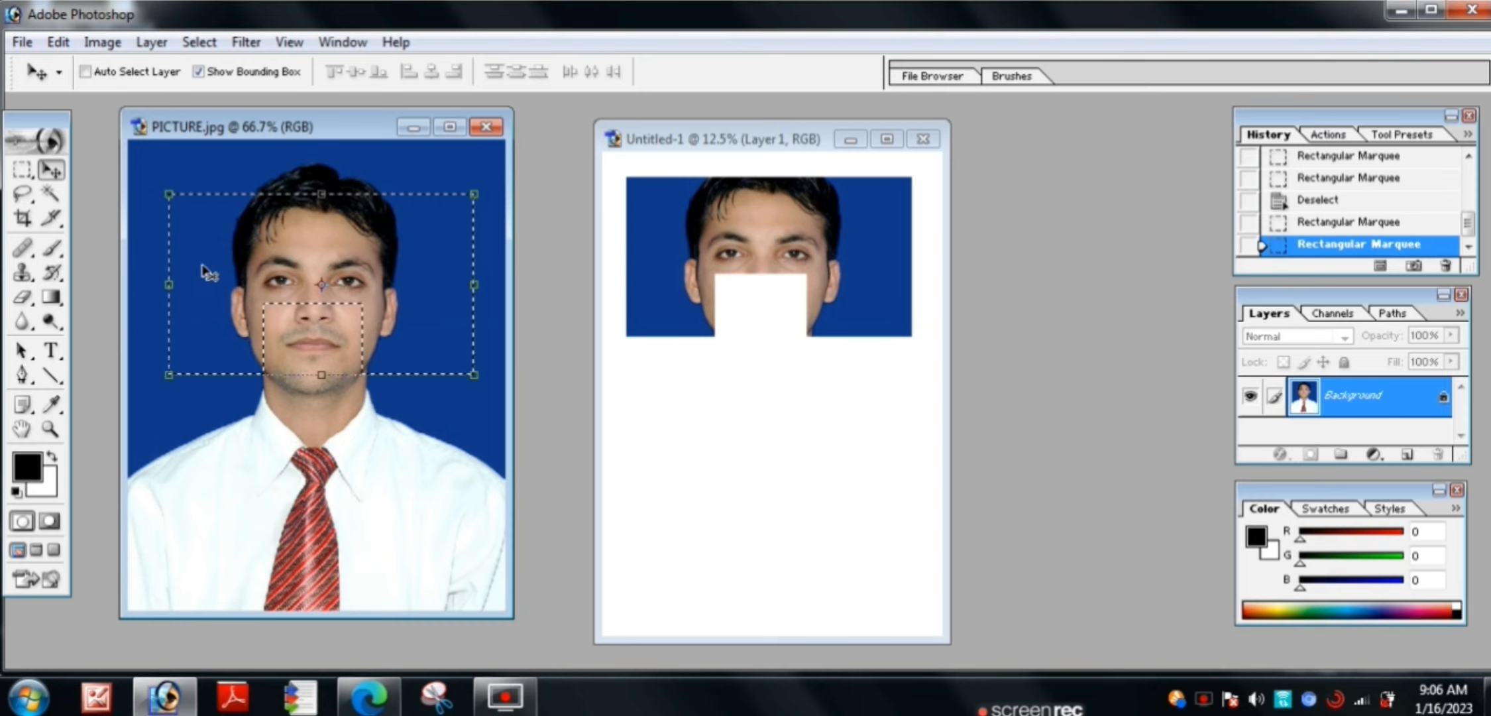
click(21, 170)
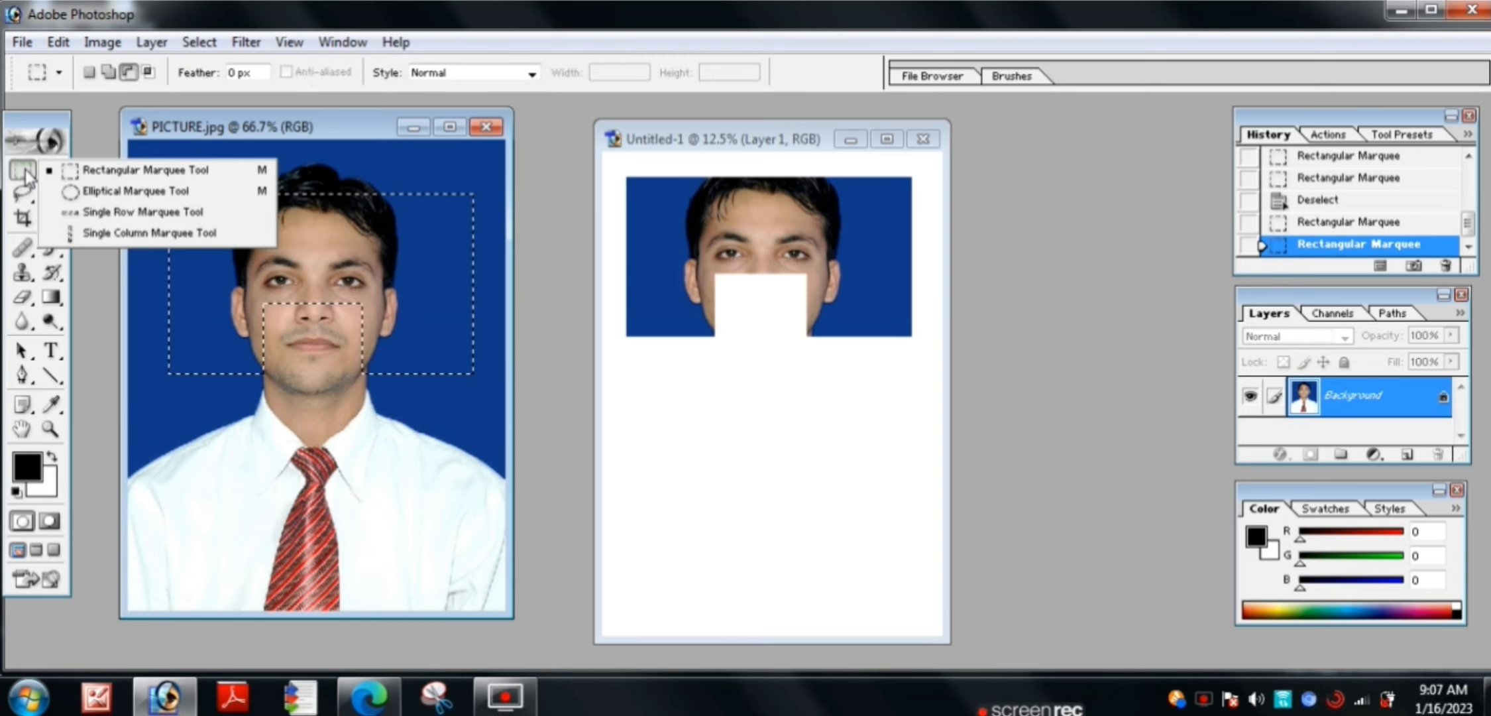
click(76, 176)
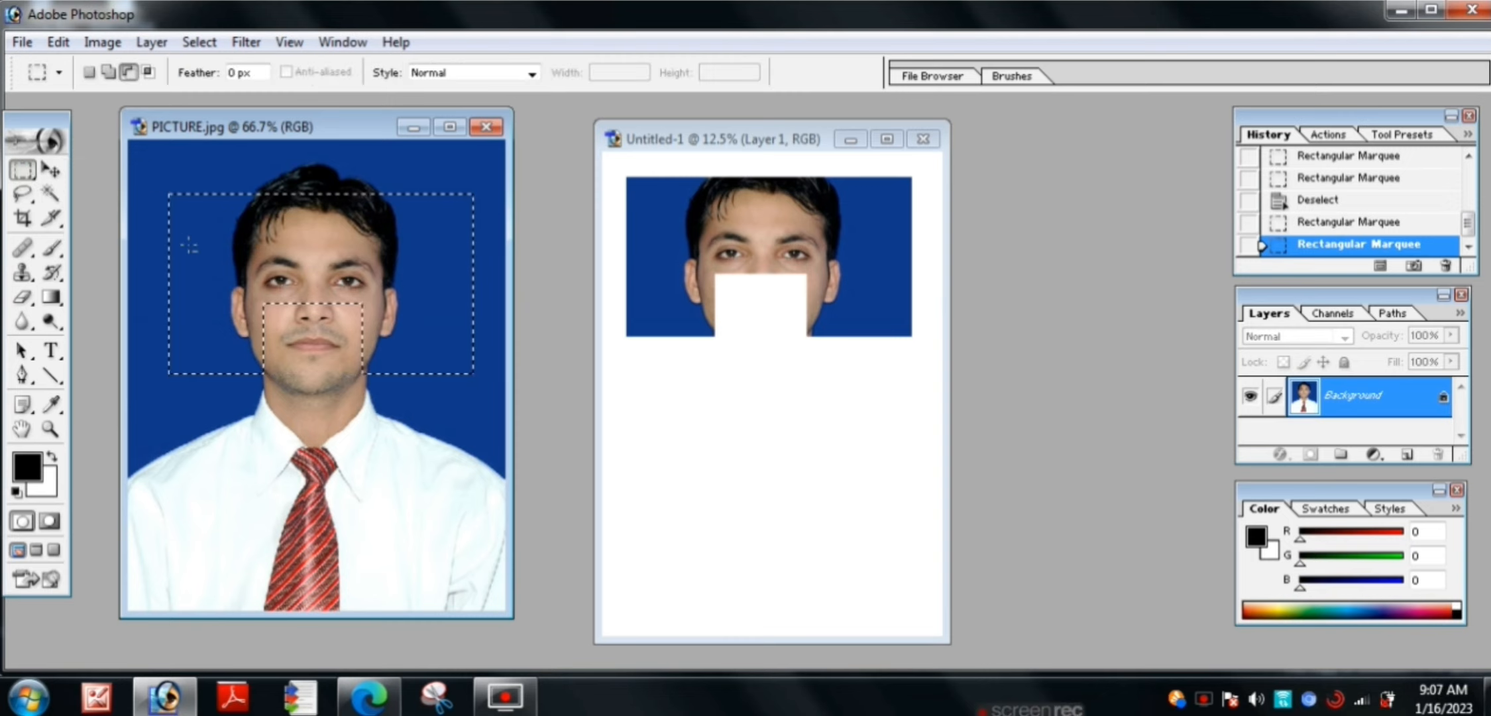
right_click(190, 246)
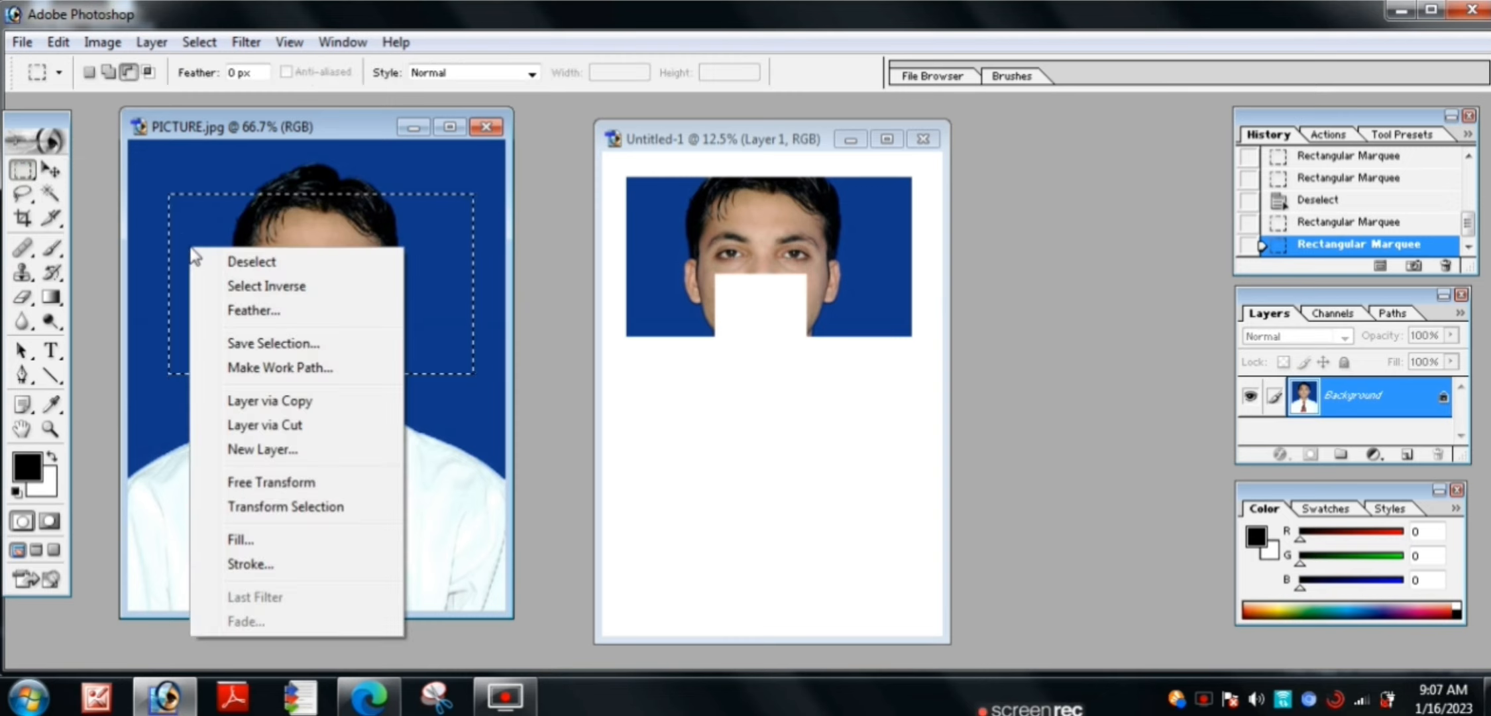
click(252, 262)
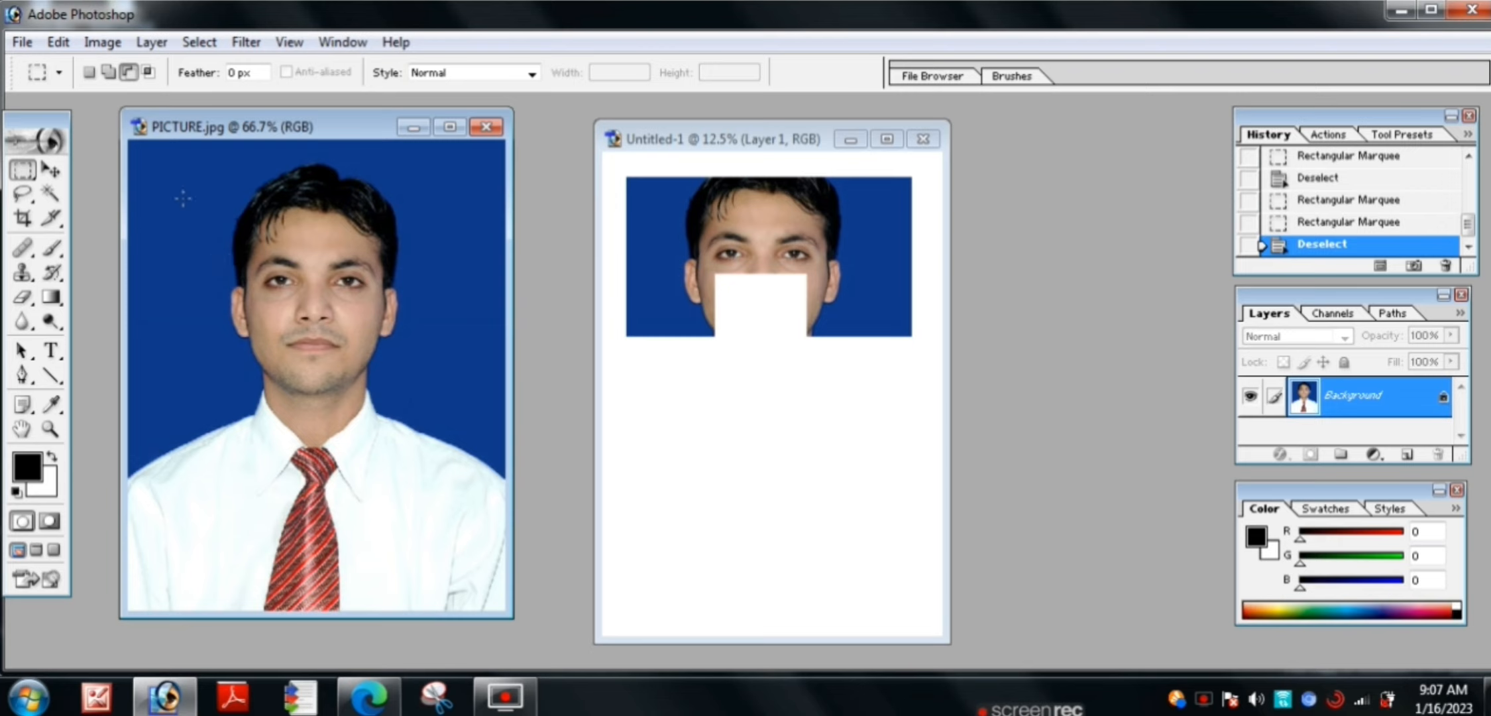
click(148, 73)
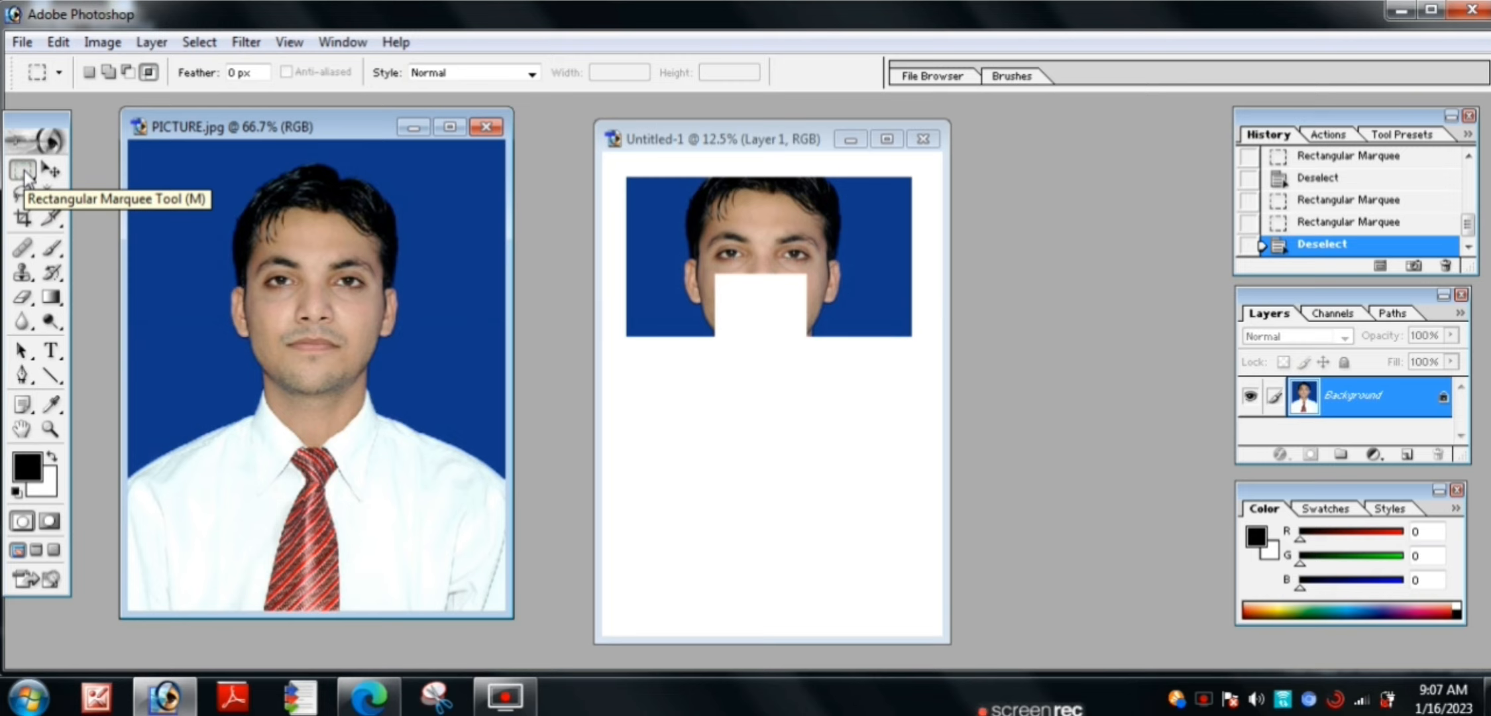
drag(23, 173, 69, 173)
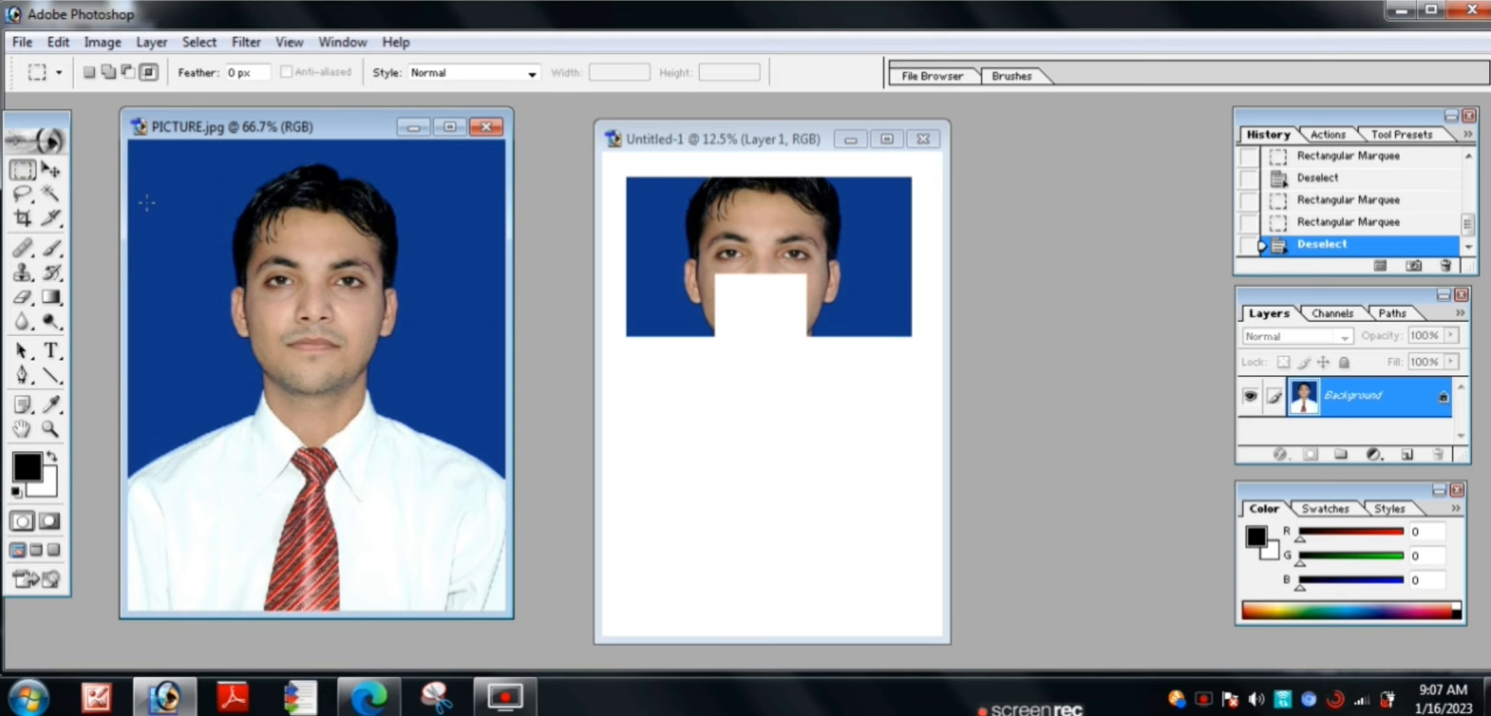
- Select a wide rectangle around the head, intersect it with one running from the nose bridge to the right shoulder area, and deselect
drag(147, 201, 420, 428)
drag(420, 428, 479, 434)
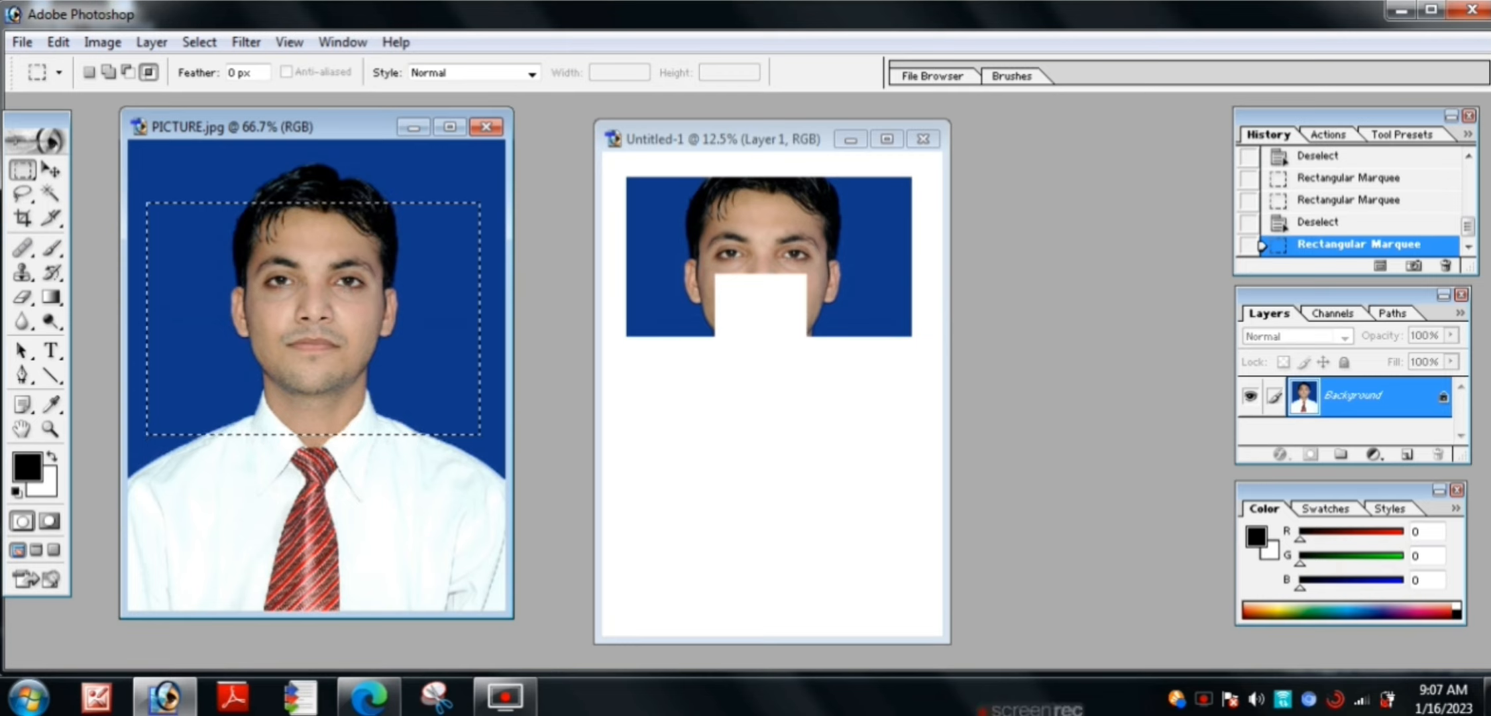
drag(297, 276, 507, 528)
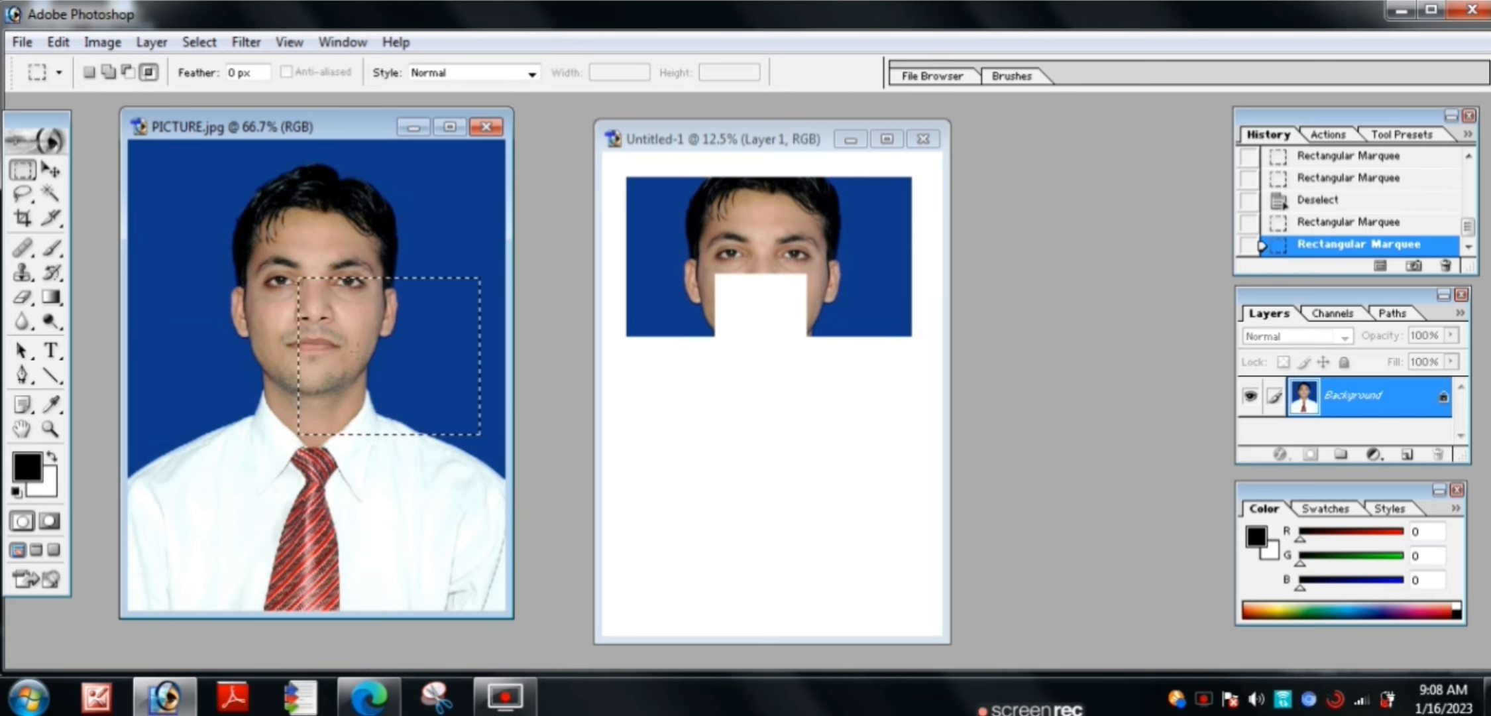
right_click(329, 308)
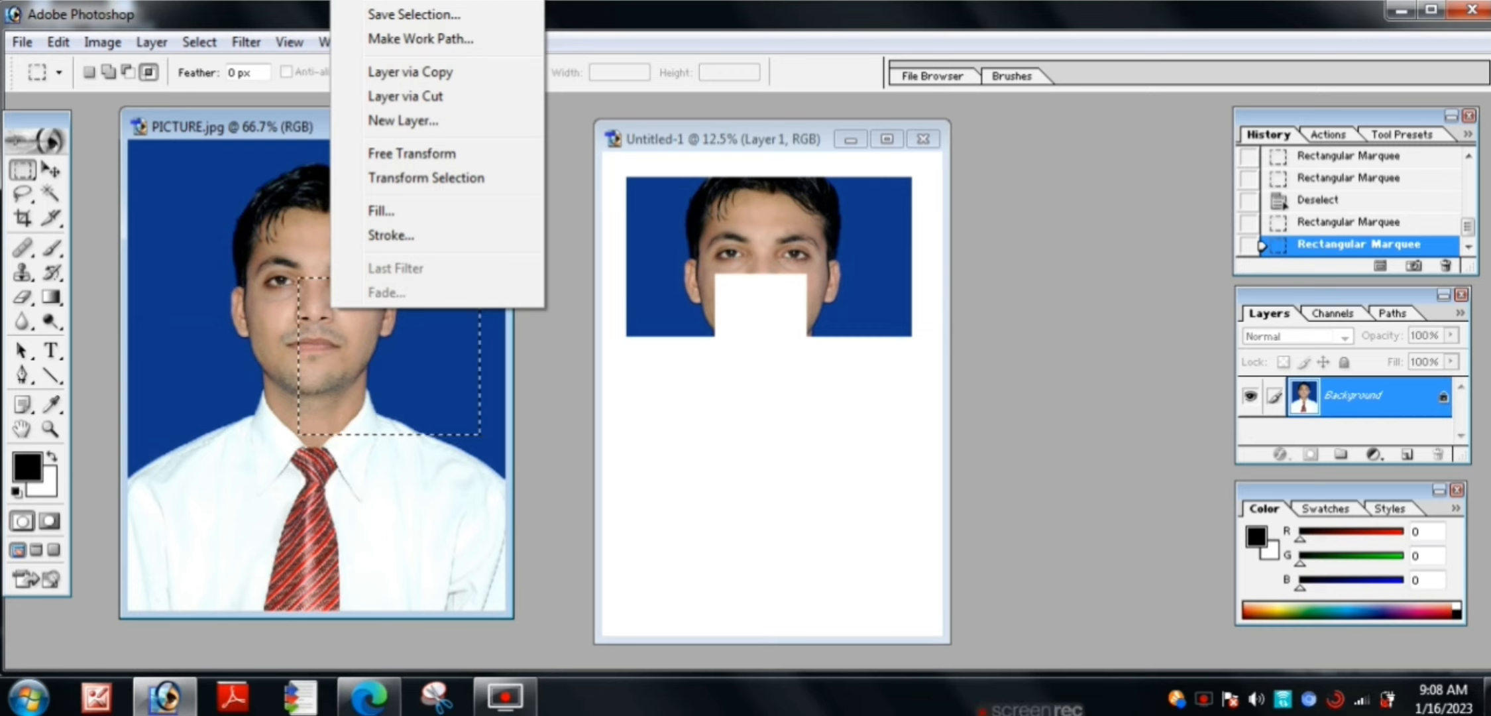
click(390, 0)
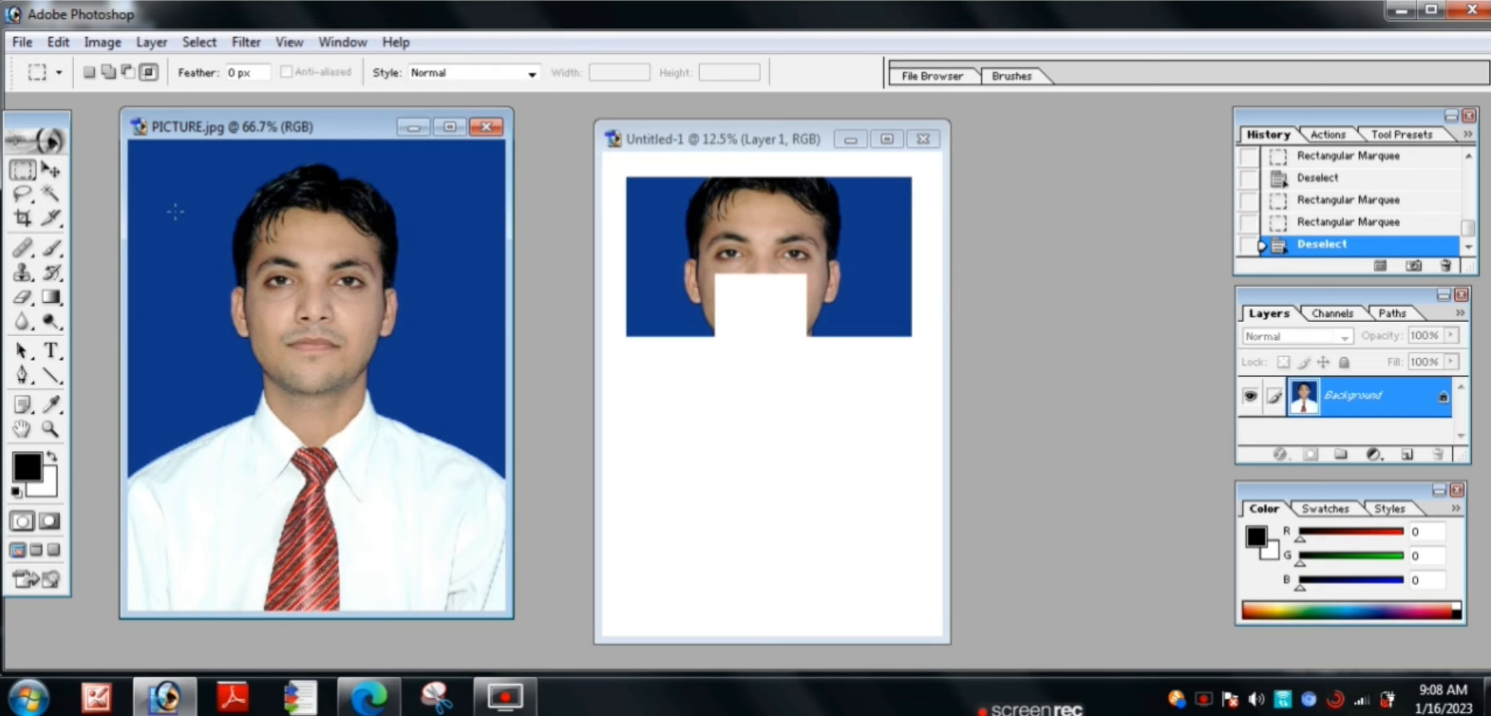
- Select a wide rectangle around the head in PICTURE.jpg and intersect it with a narrower rectangle covering the hair and face
drag(176, 211, 460, 417)
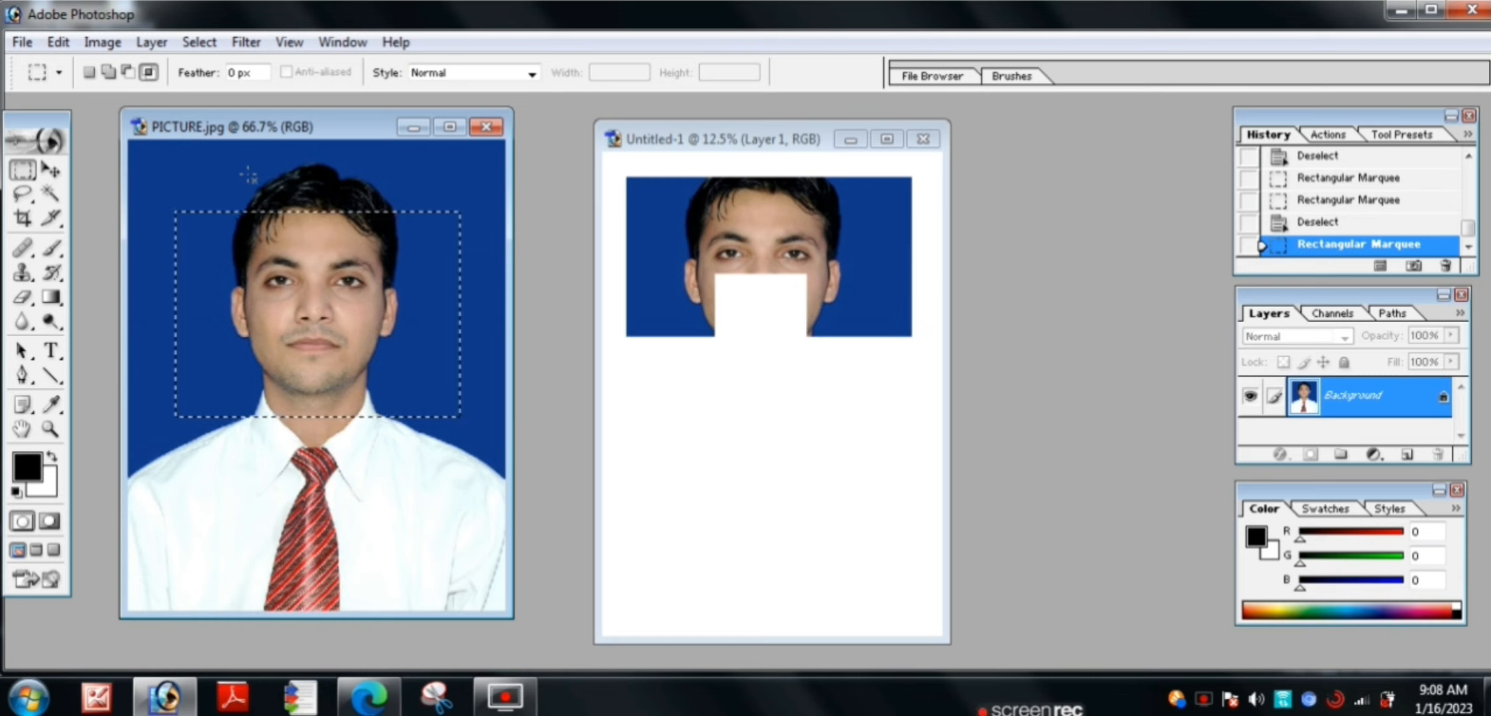
drag(246, 172, 252, 249)
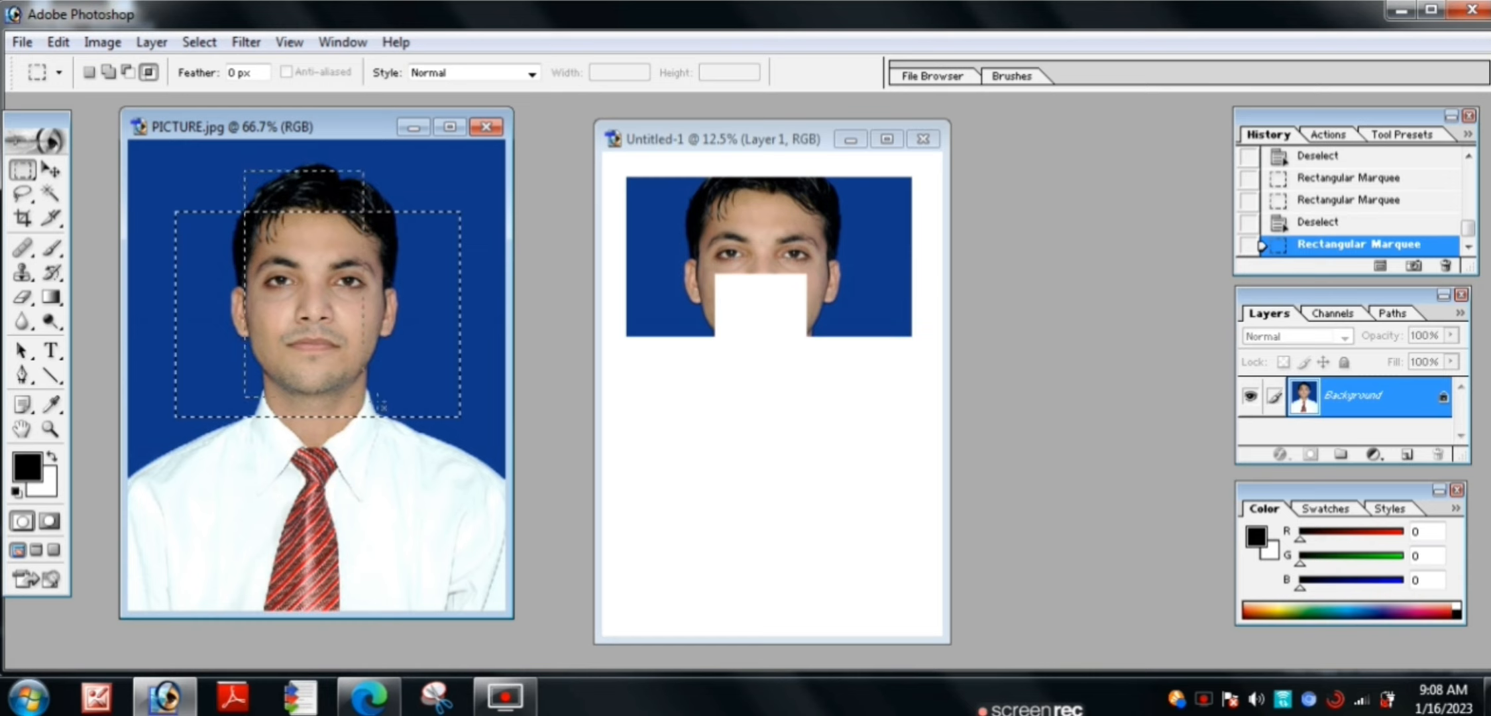
drag(382, 407, 406, 406)
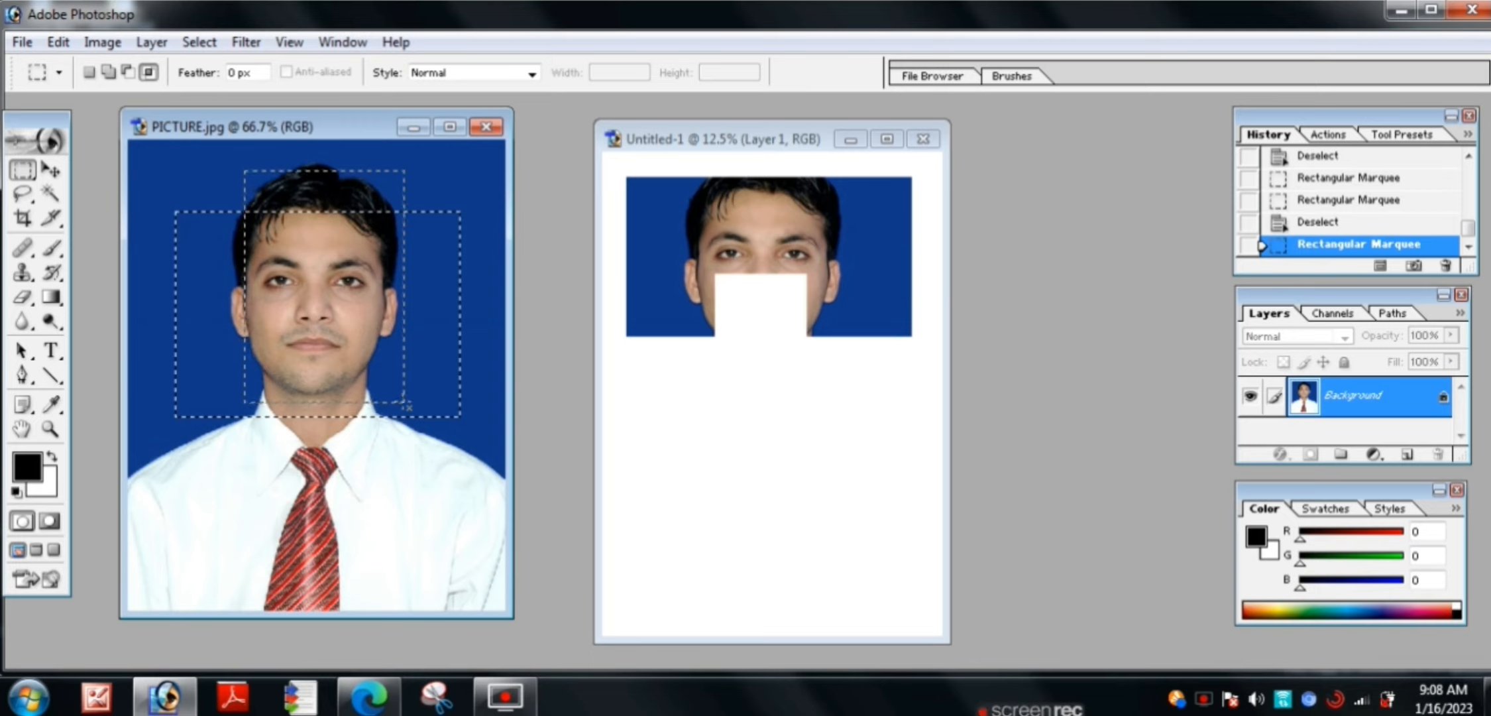
drag(406, 404, 407, 404)
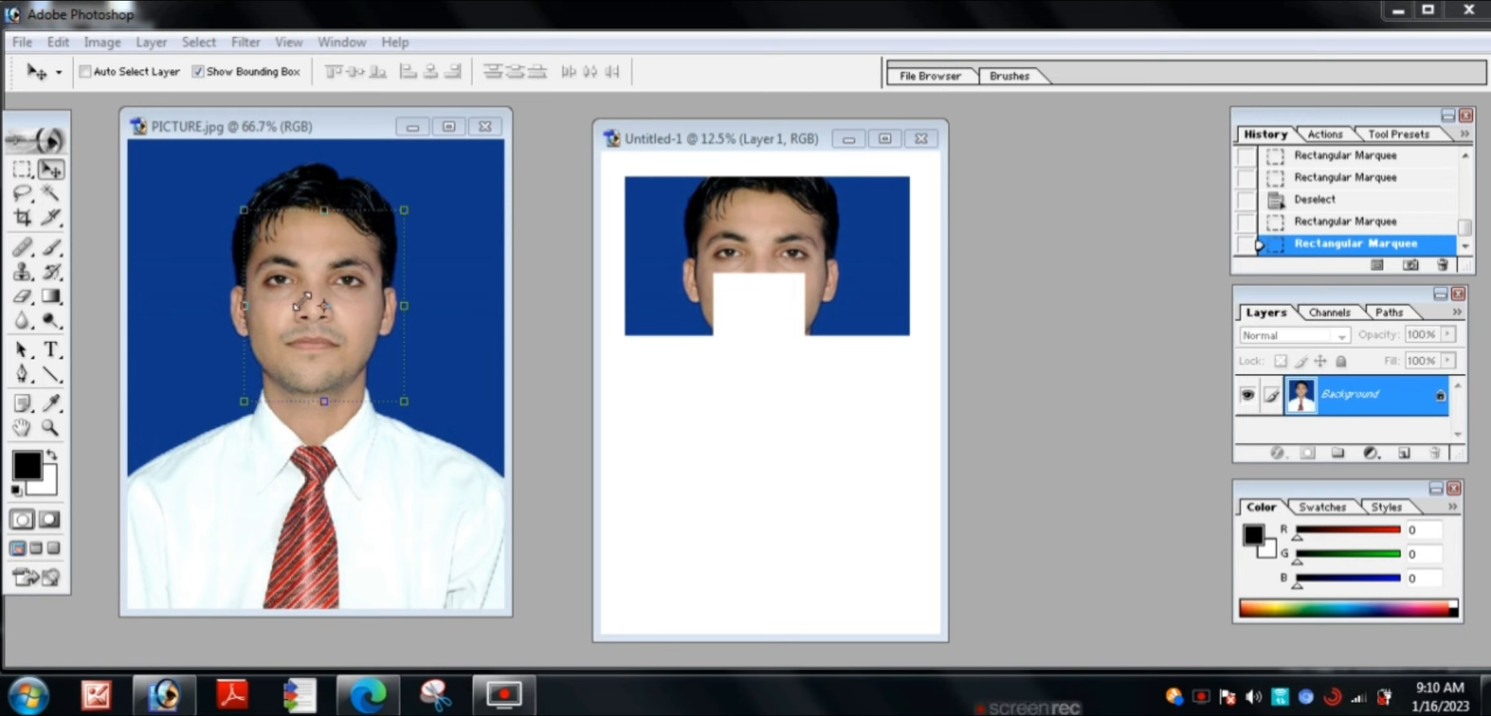
- Copy the selected face with the Move tool into Untitled-1 below the first piece and enlarge it to 881.7% width and 493.4% height
click(50, 169)
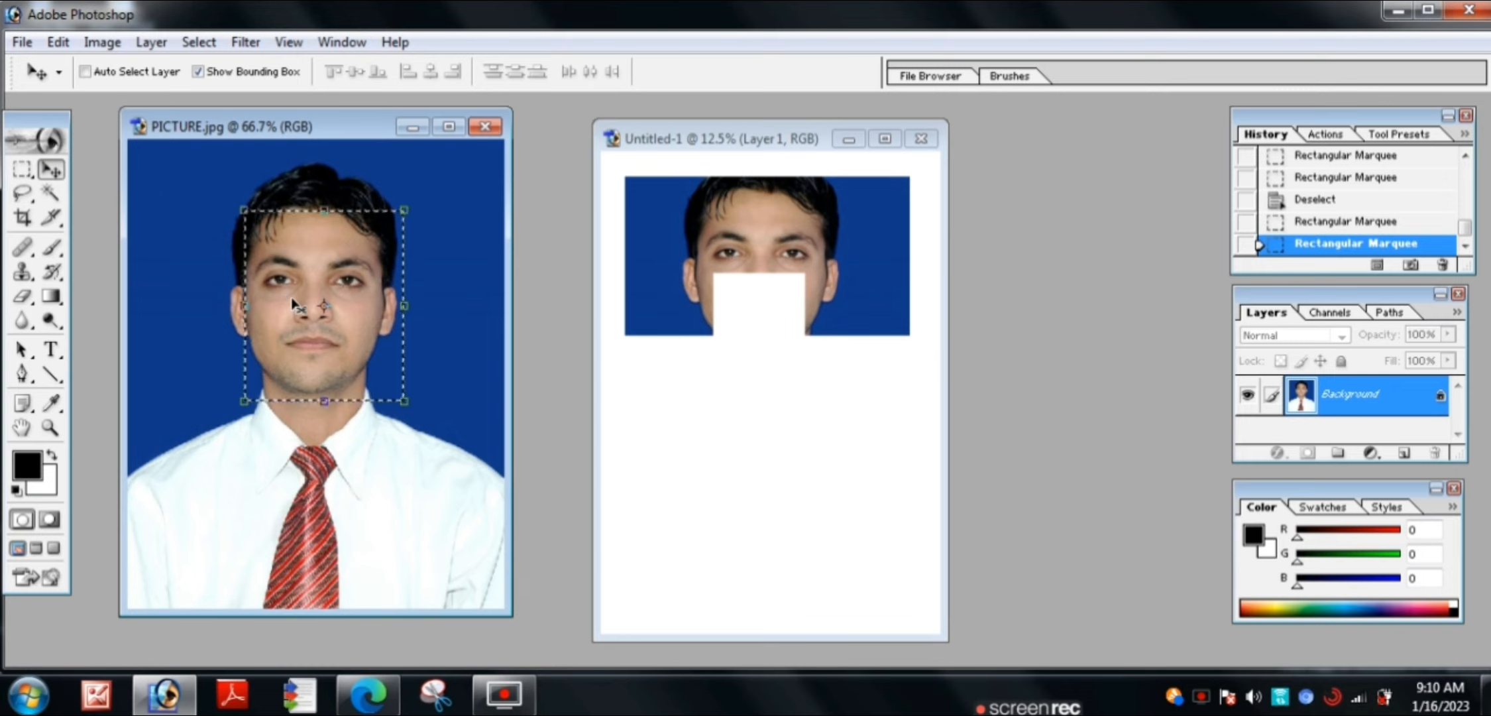
drag(293, 305, 656, 429)
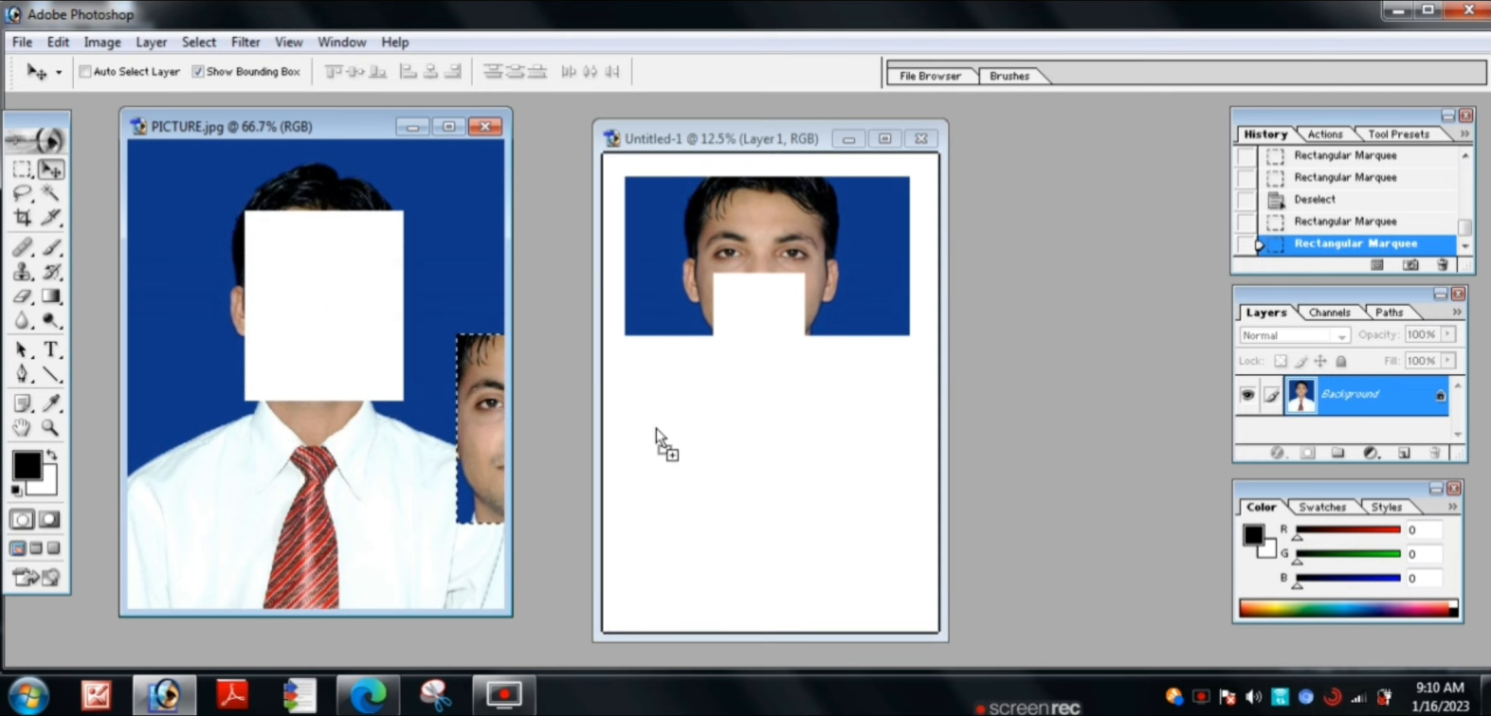
mouse_move(750, 451)
mouse_down()
mouse_move(704, 453)
mouse_move(744, 455)
mouse_up()
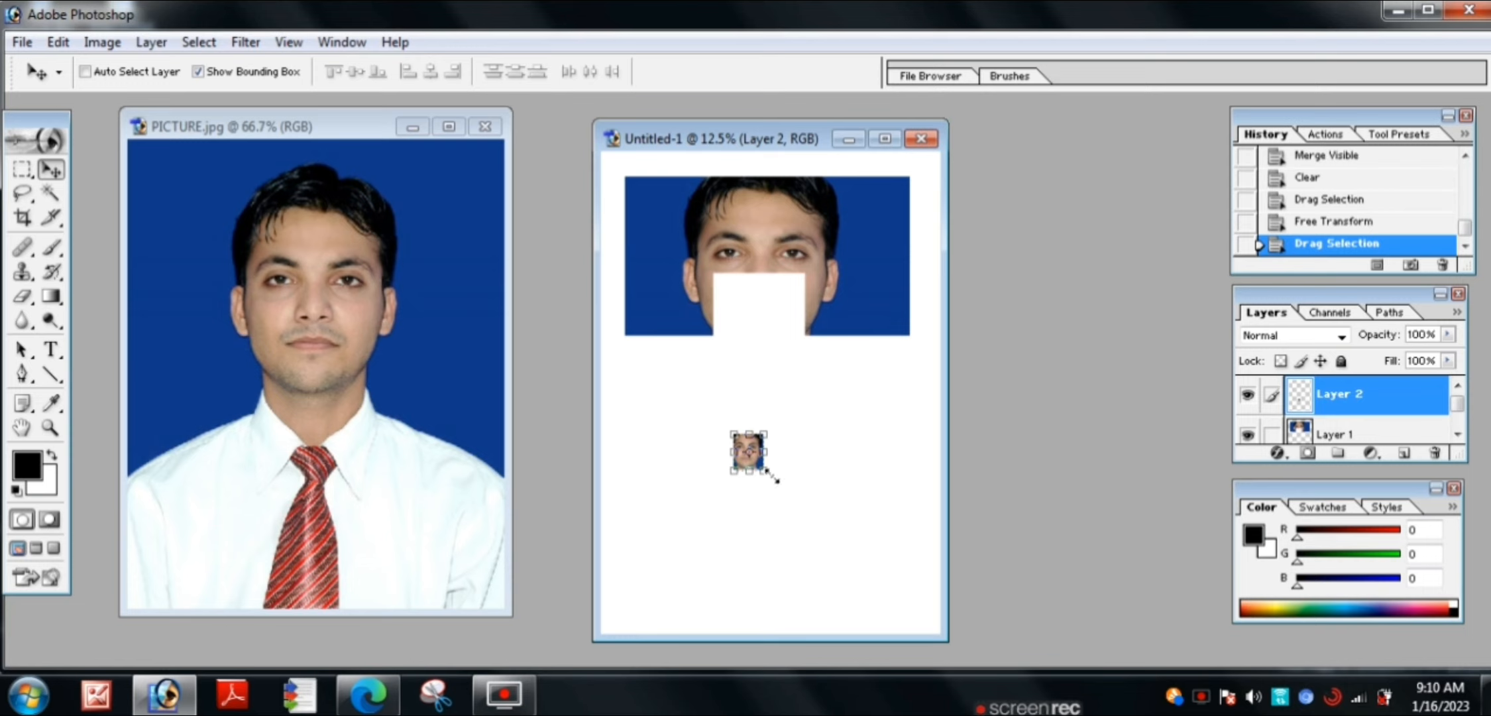
click(774, 478)
drag(775, 479, 908, 581)
drag(732, 577, 633, 584)
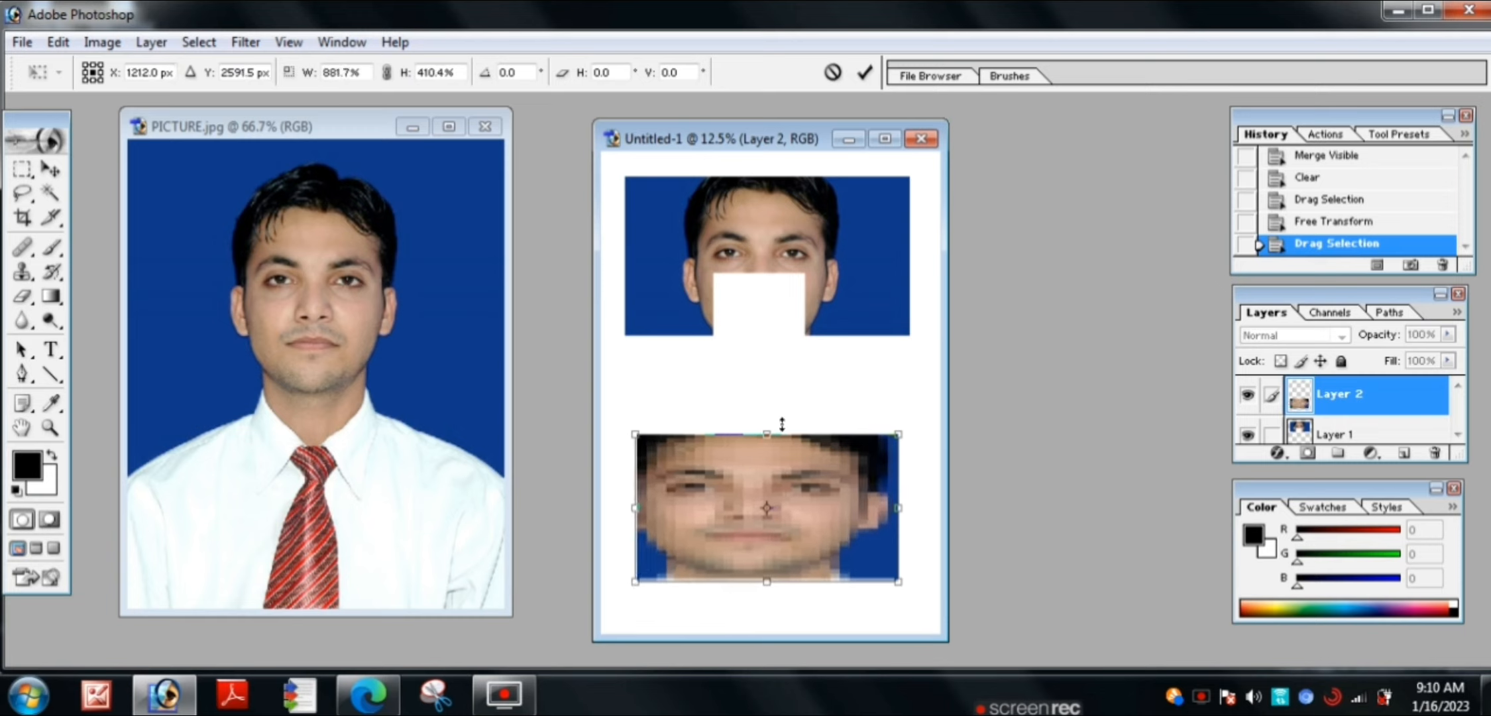
drag(763, 431, 755, 401)
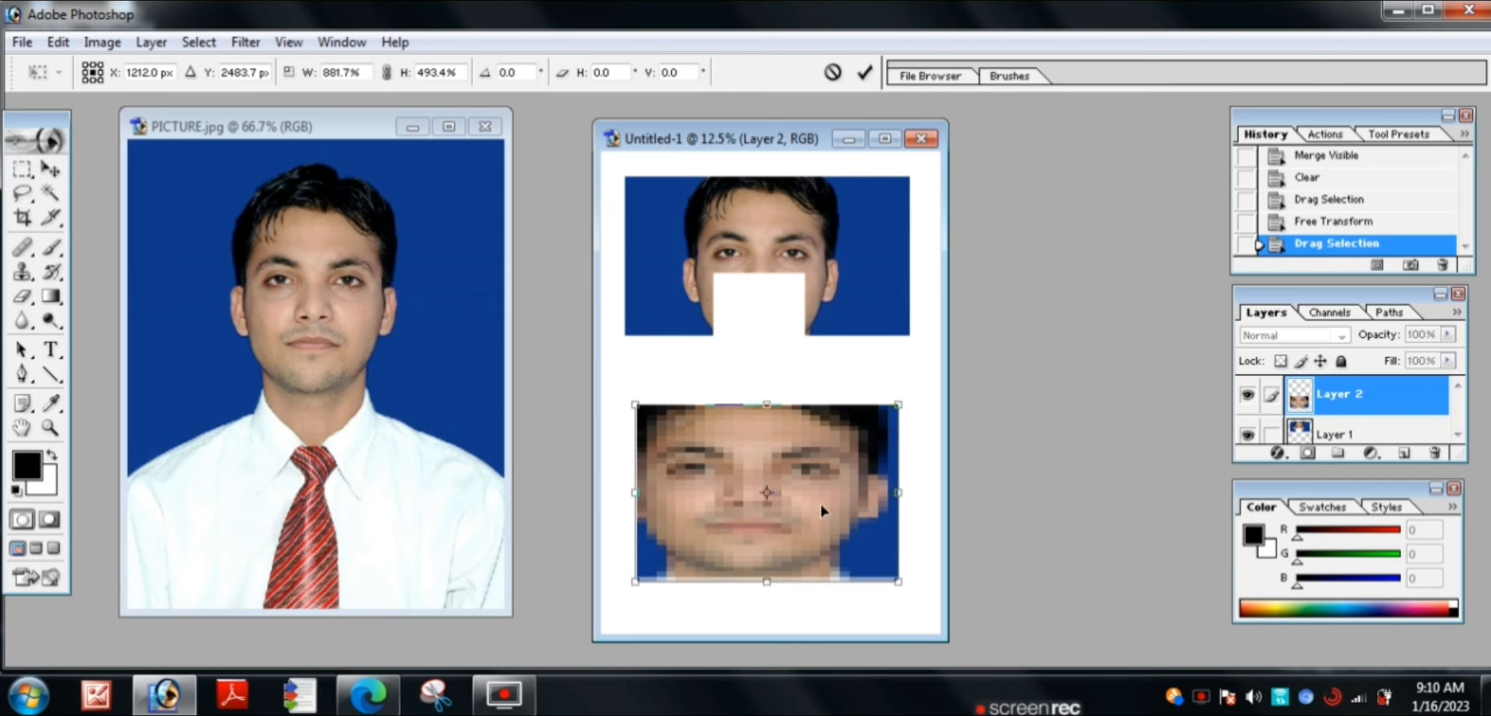
key(Return)
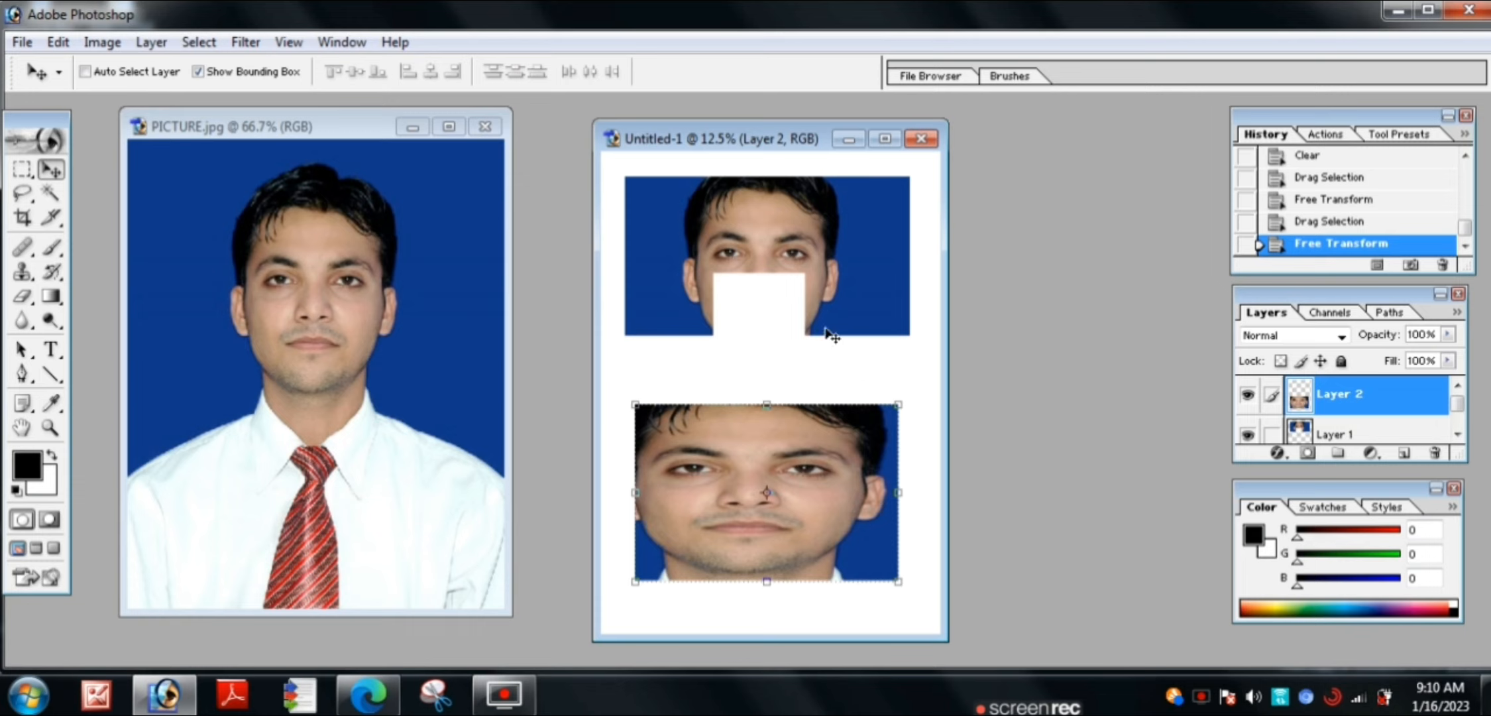
- Set the Rectangular Marquee tool back to new-selection mode
right_click(25, 165)
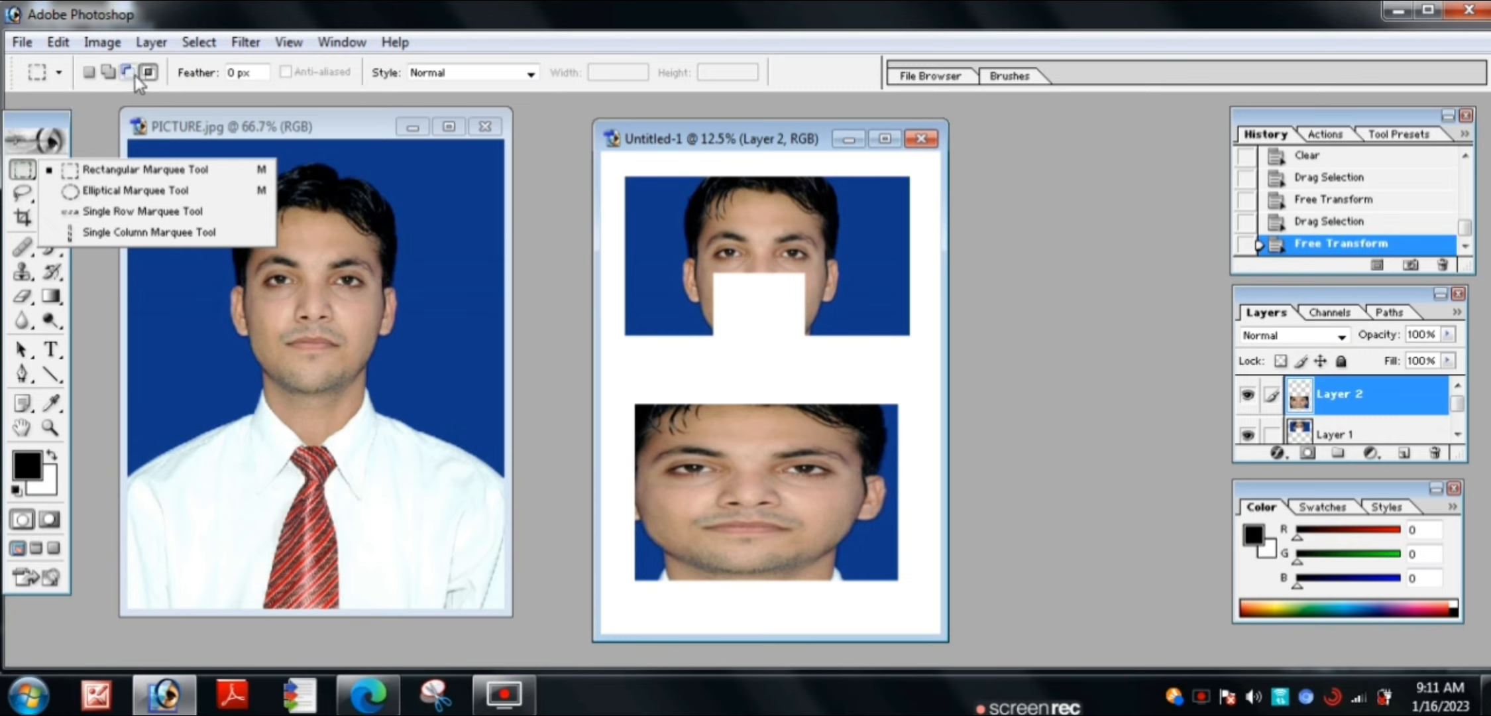
click(90, 73)
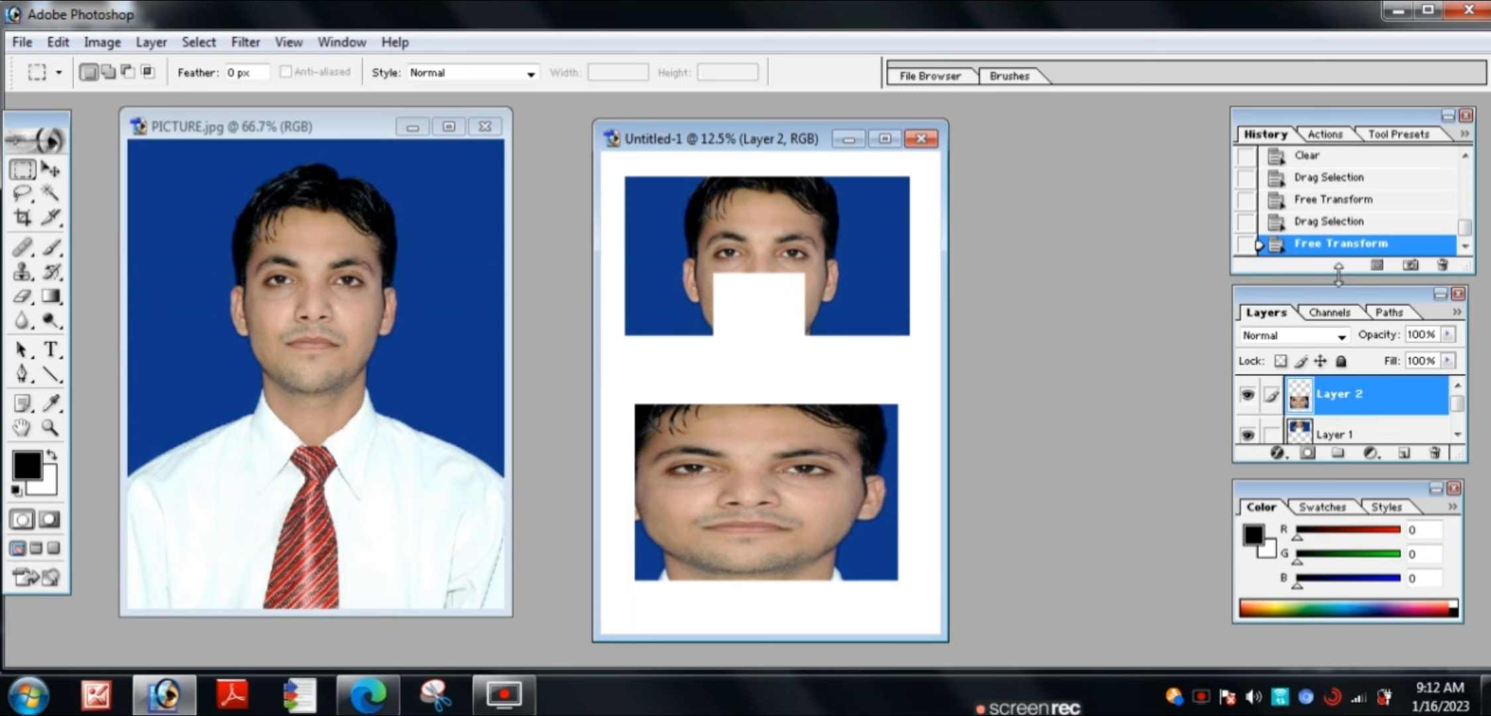
- Expand the History list and step Untitled-1 back state by state to the Free Transform right after the second Move
drag(1339, 271, 1359, 616)
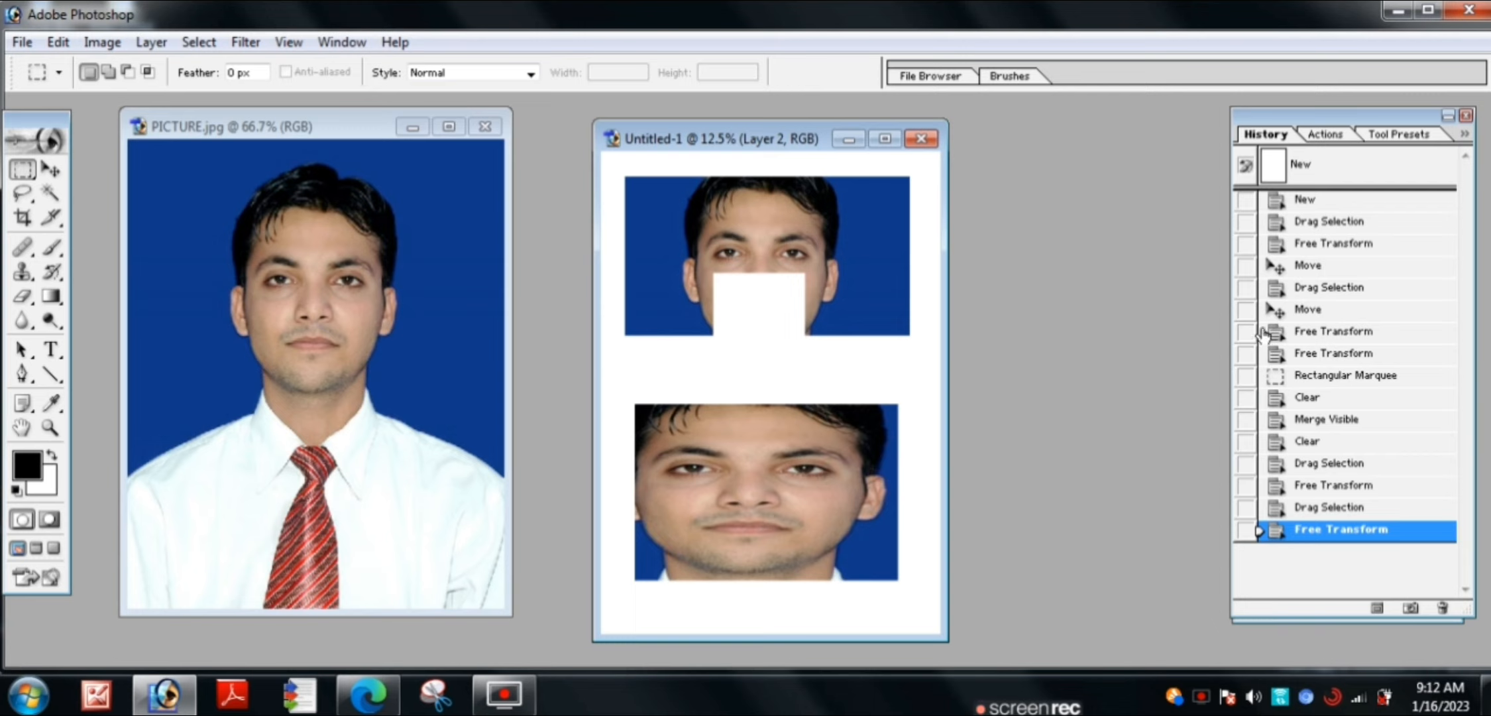
click(1305, 507)
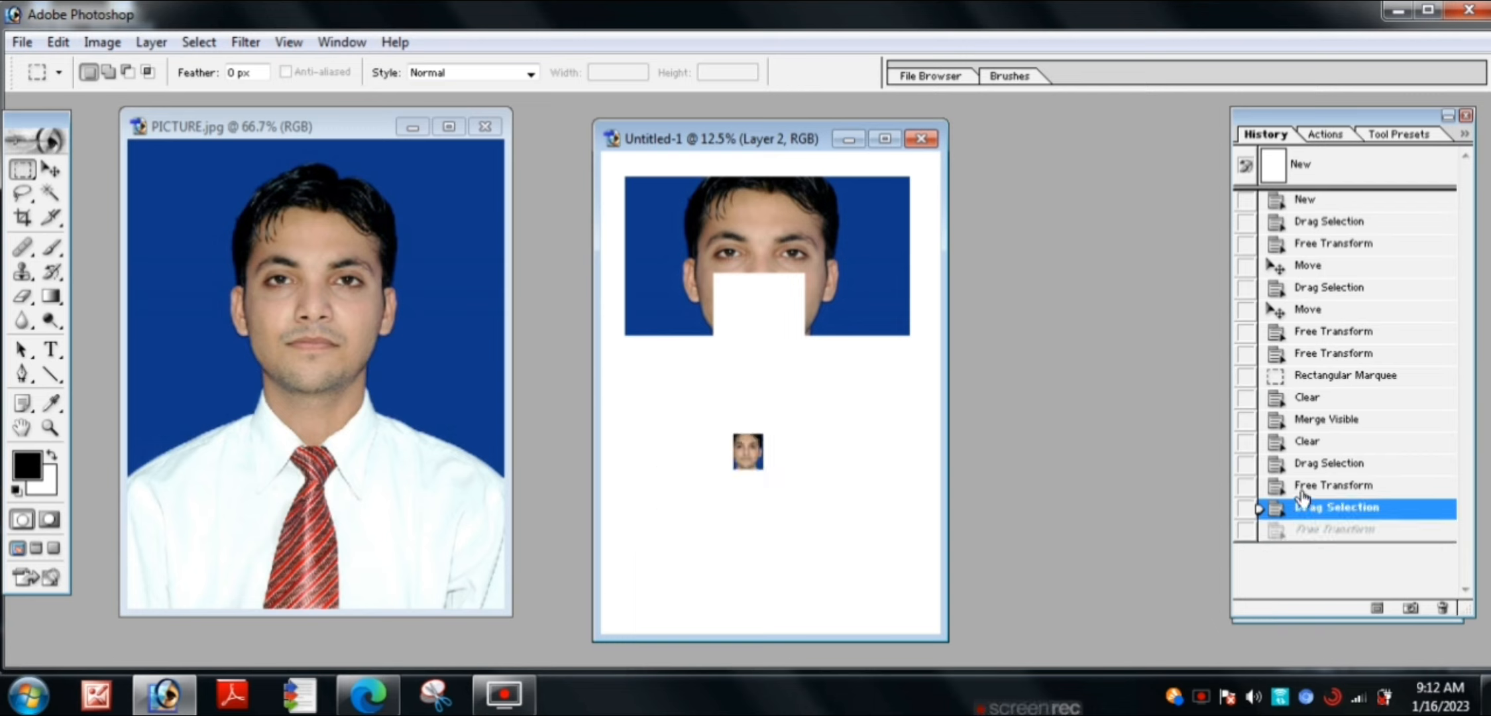
click(1301, 485)
click(1319, 463)
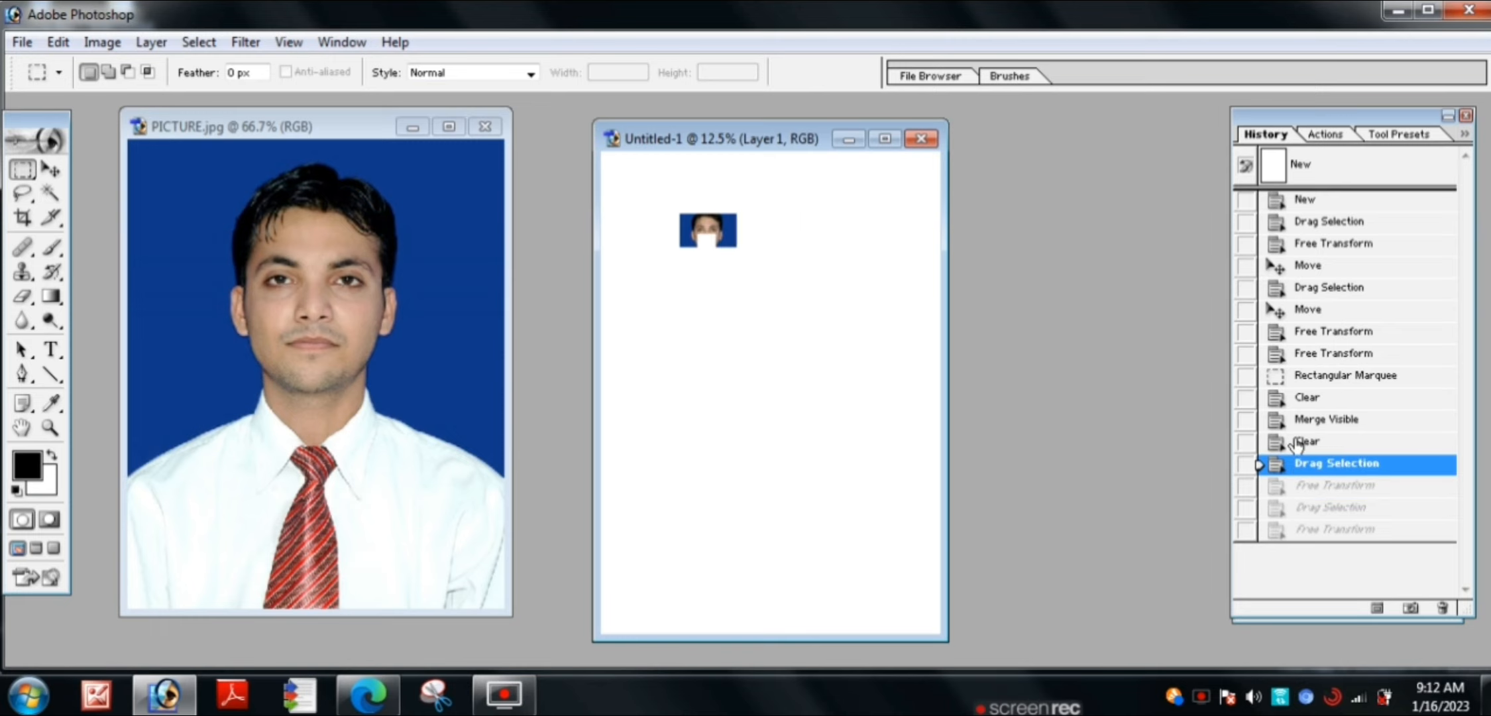
click(1302, 441)
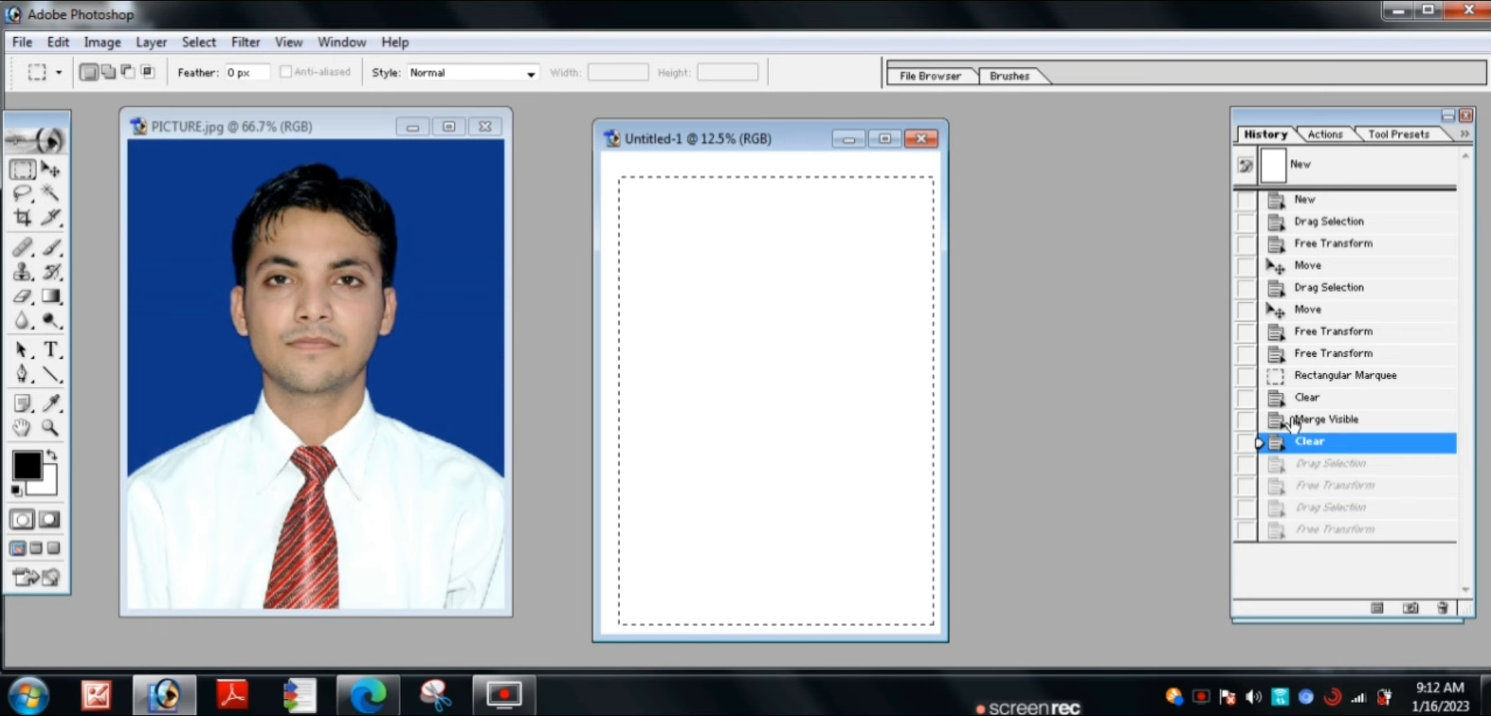
click(1291, 419)
click(1288, 397)
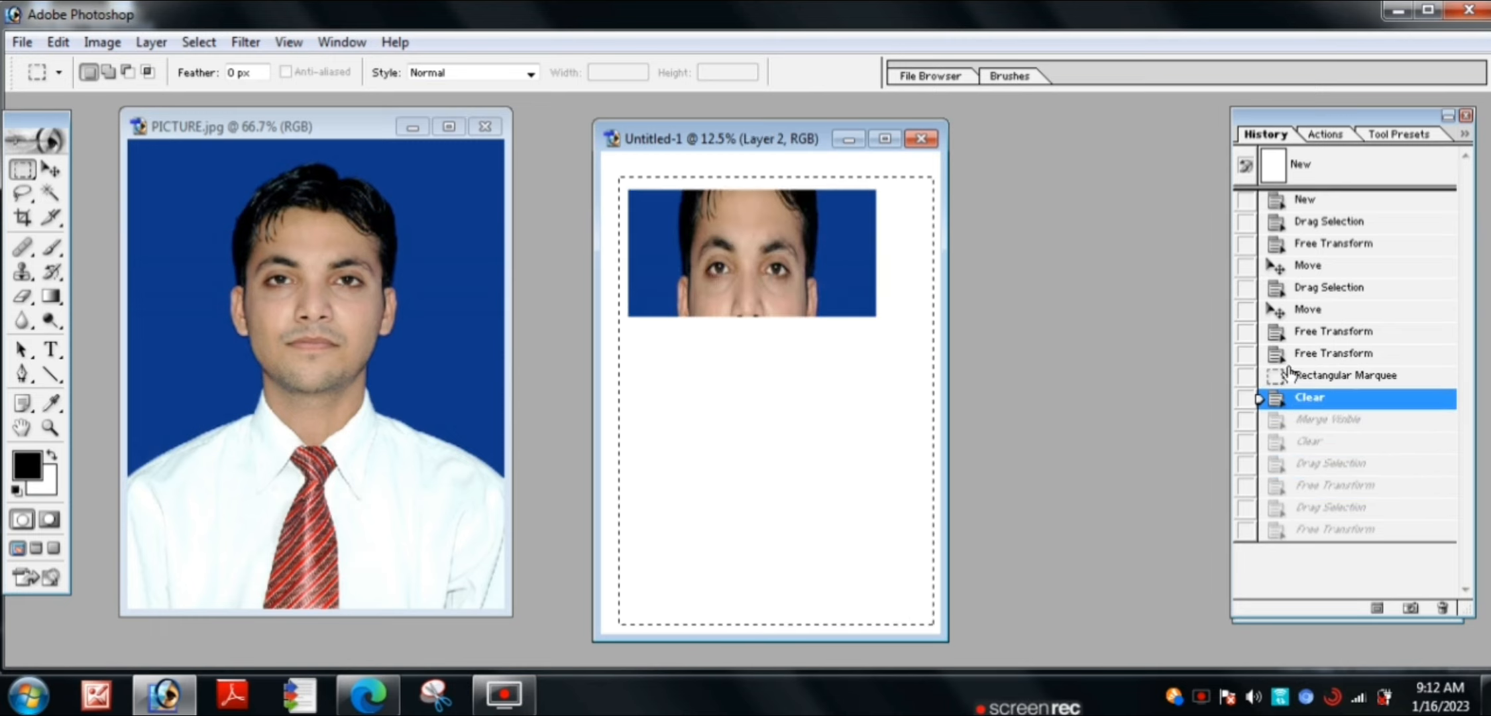
click(1285, 375)
click(1289, 354)
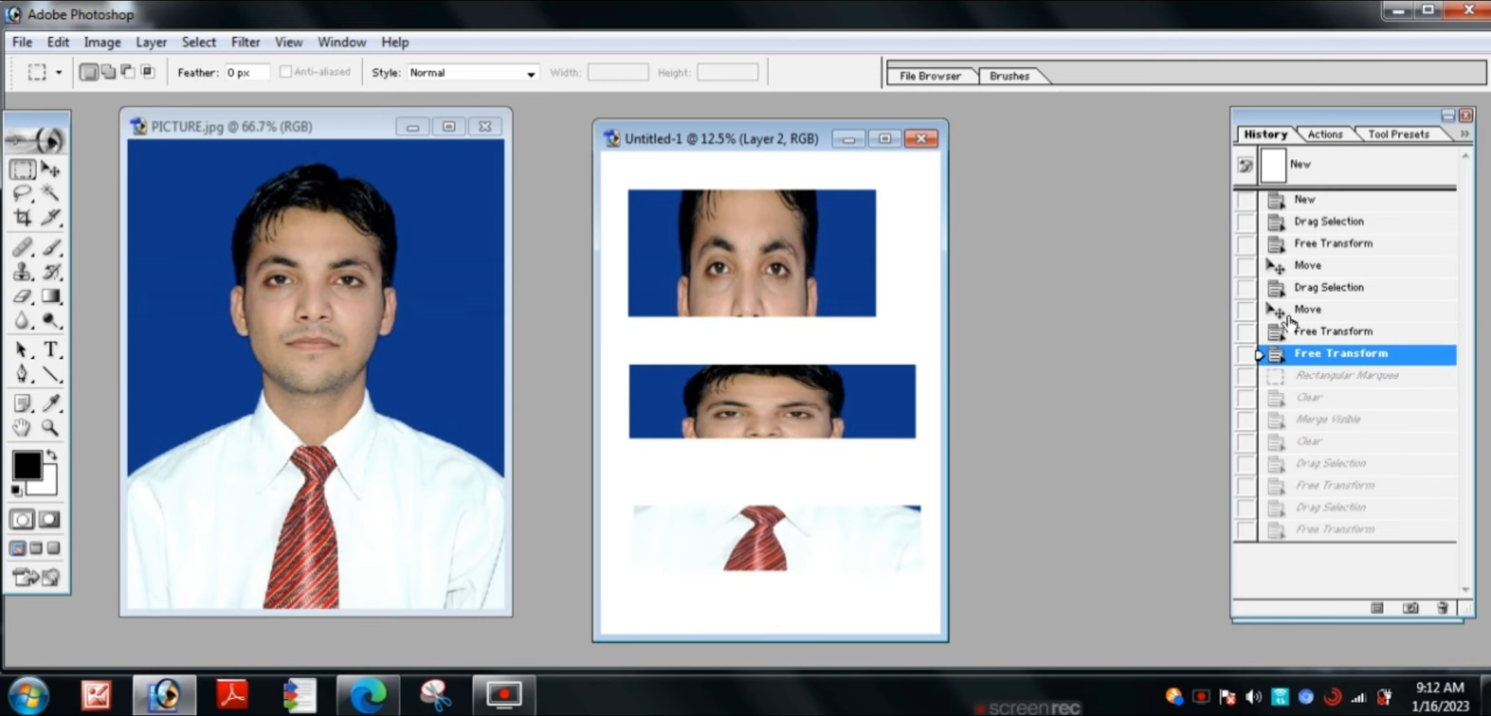
click(1298, 331)
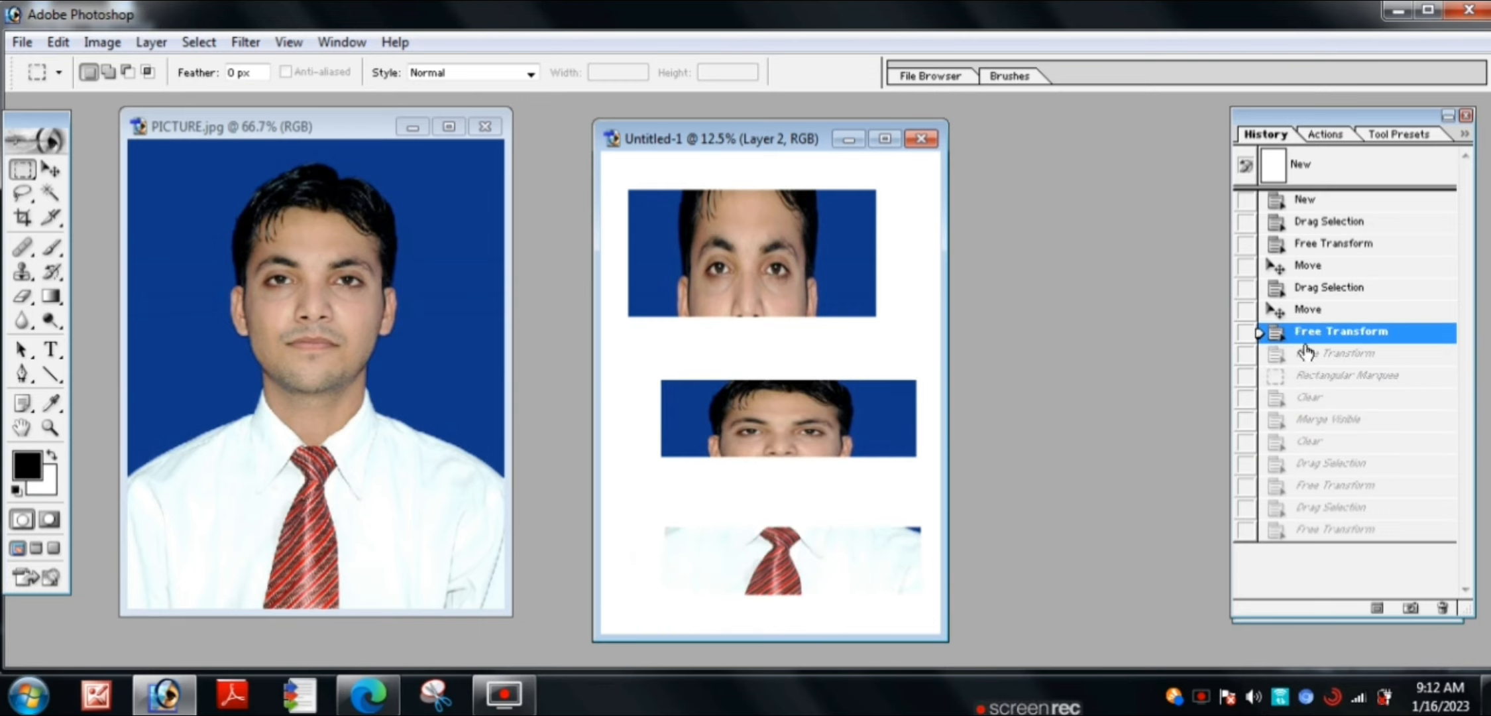
- Step Untitled-1 forward through History state by state to the latest Free Transform and shrink the History list again
click(1307, 356)
click(1308, 375)
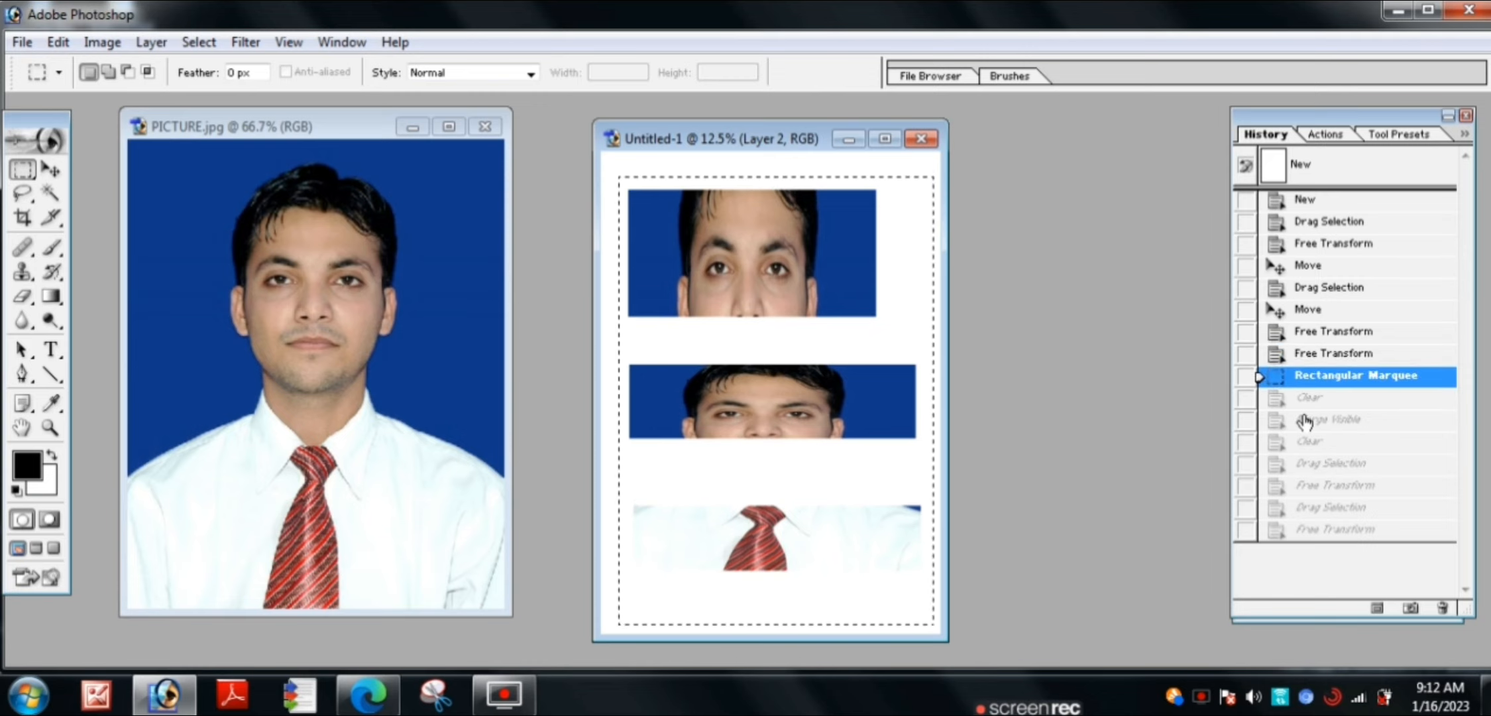
click(1306, 419)
click(1306, 443)
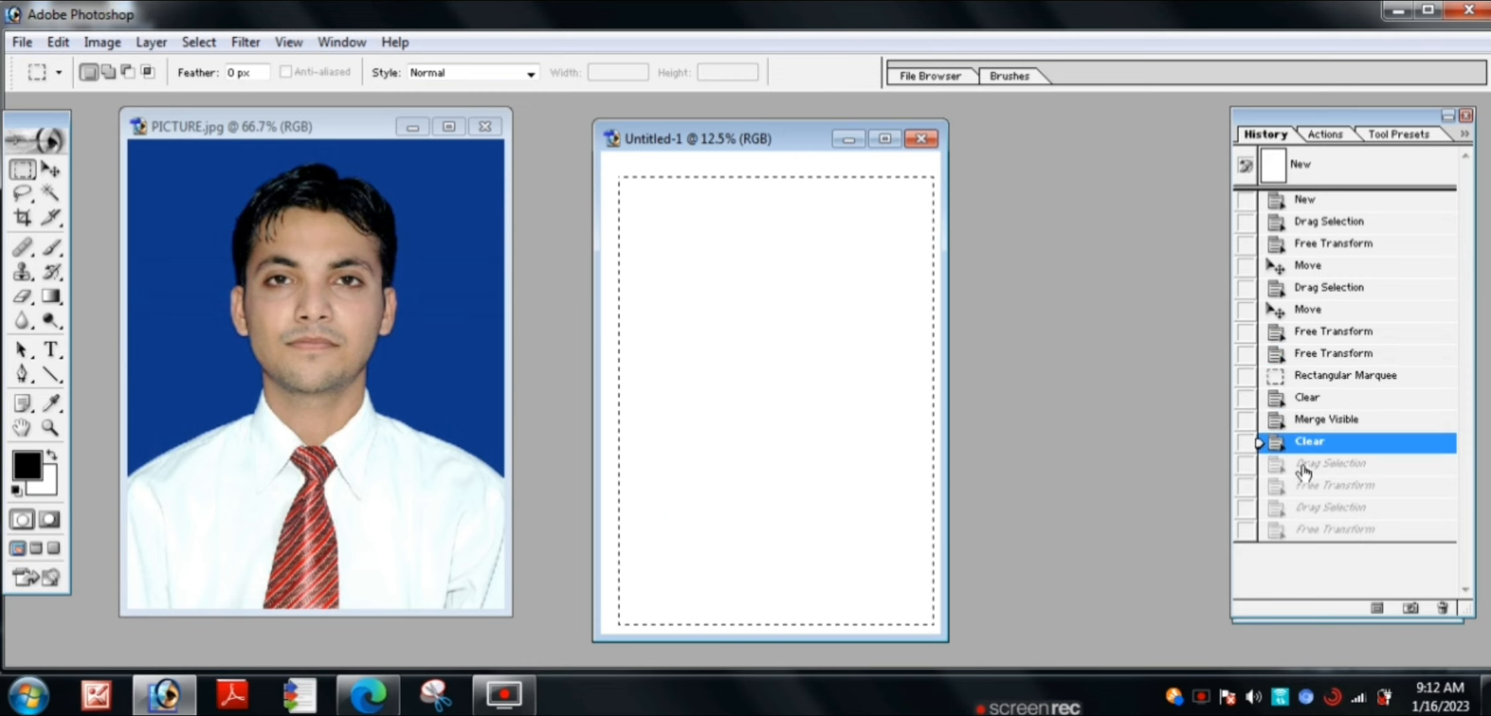
click(1307, 463)
click(1305, 485)
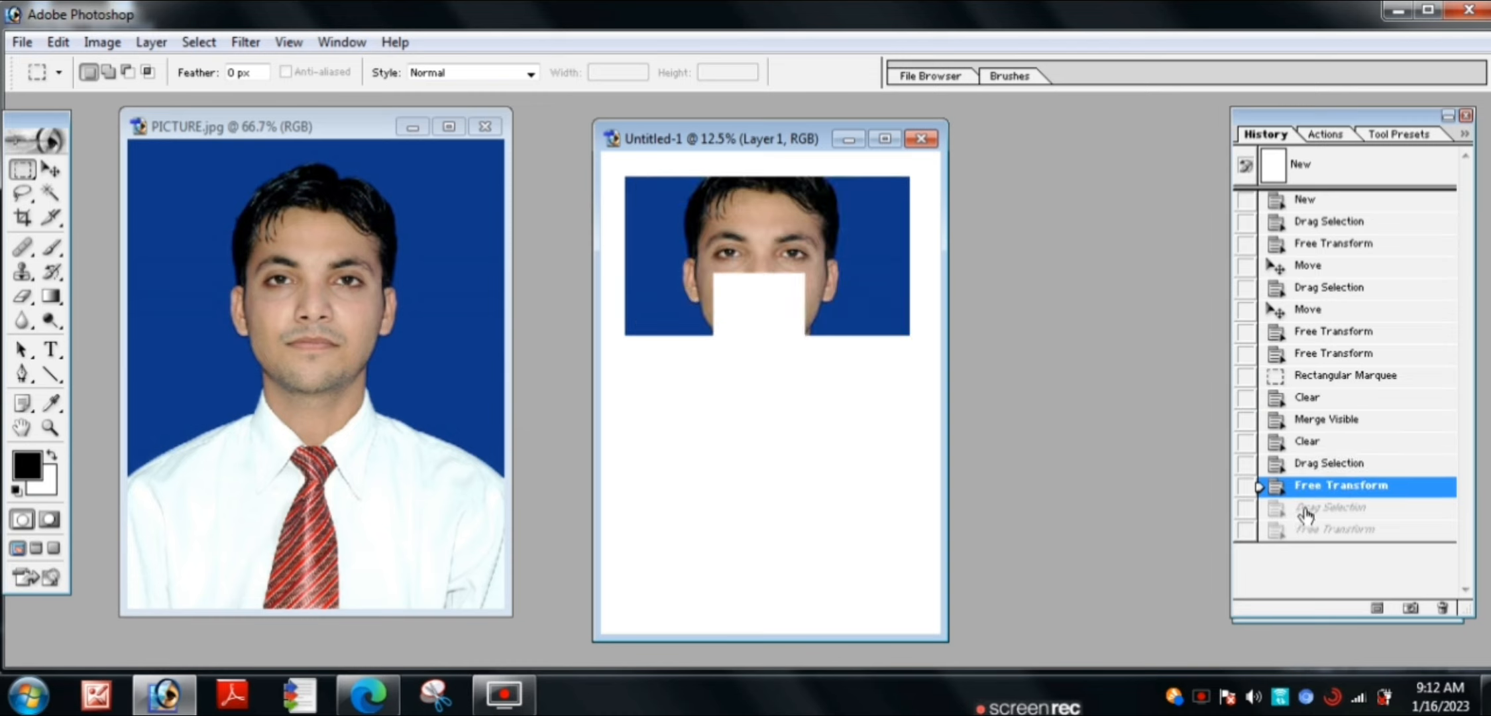
click(1305, 508)
click(1305, 529)
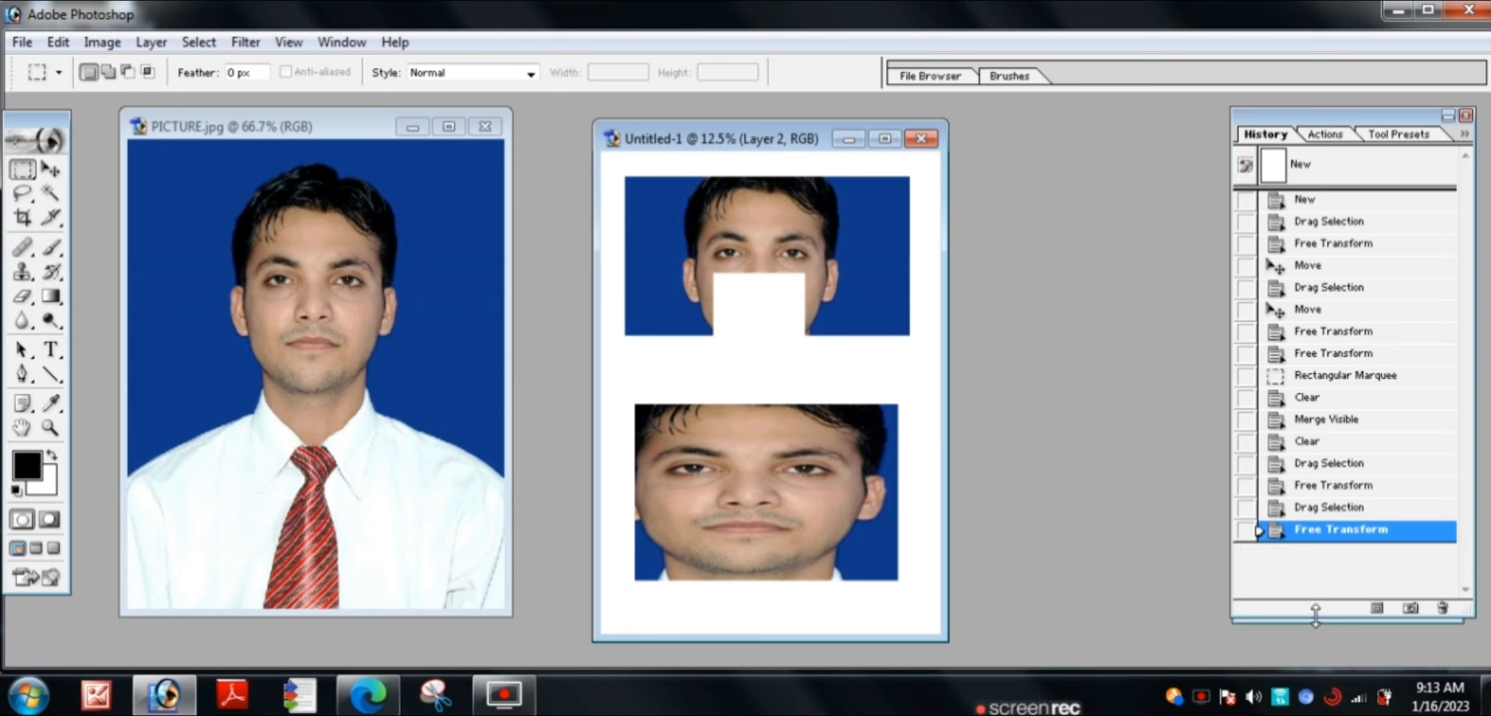
drag(1315, 613, 1298, 273)
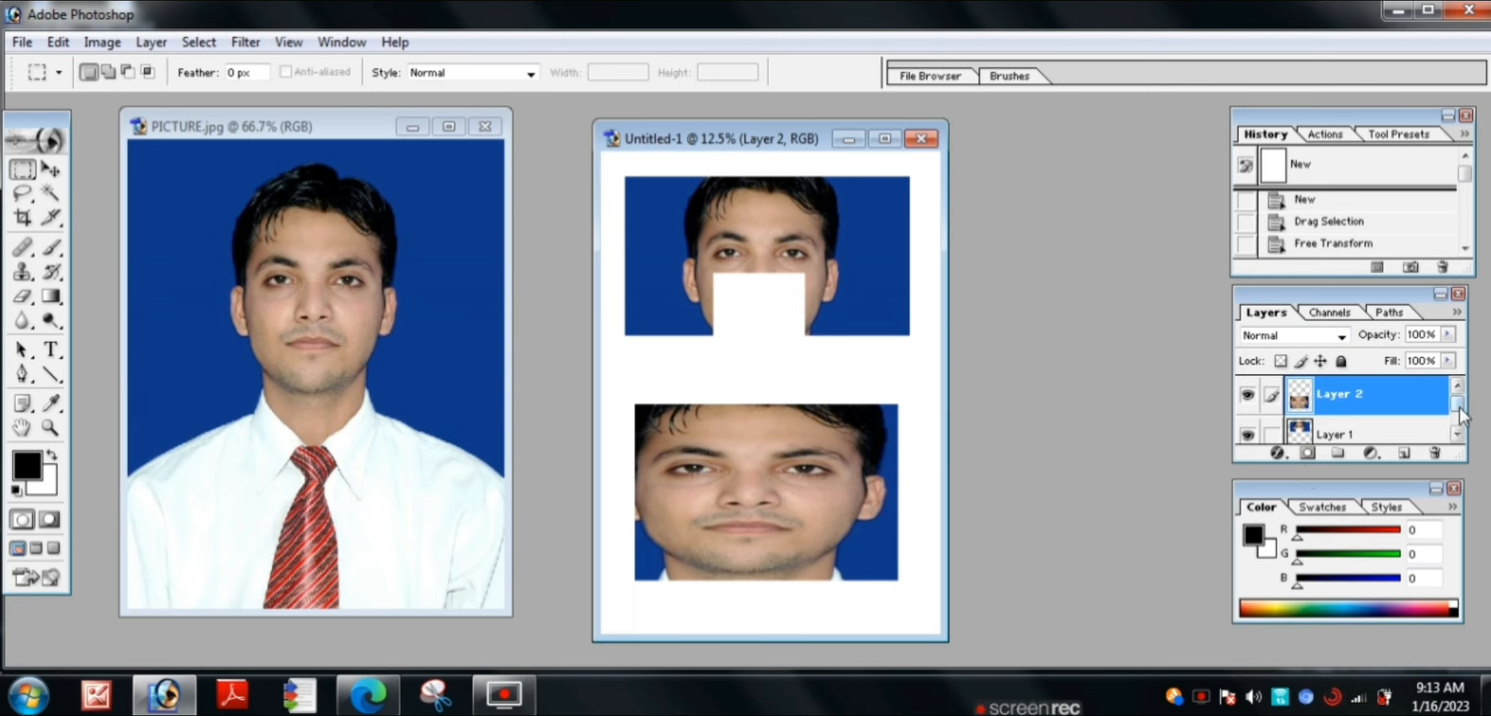
- Examine the layer stack of Untitled-1 from Layer 2 down to Background, and the layers of PICTURE.jpg
mouse_move(1459, 406)
mouse_down()
mouse_move(1462, 427)
mouse_move(1460, 400)
mouse_up()
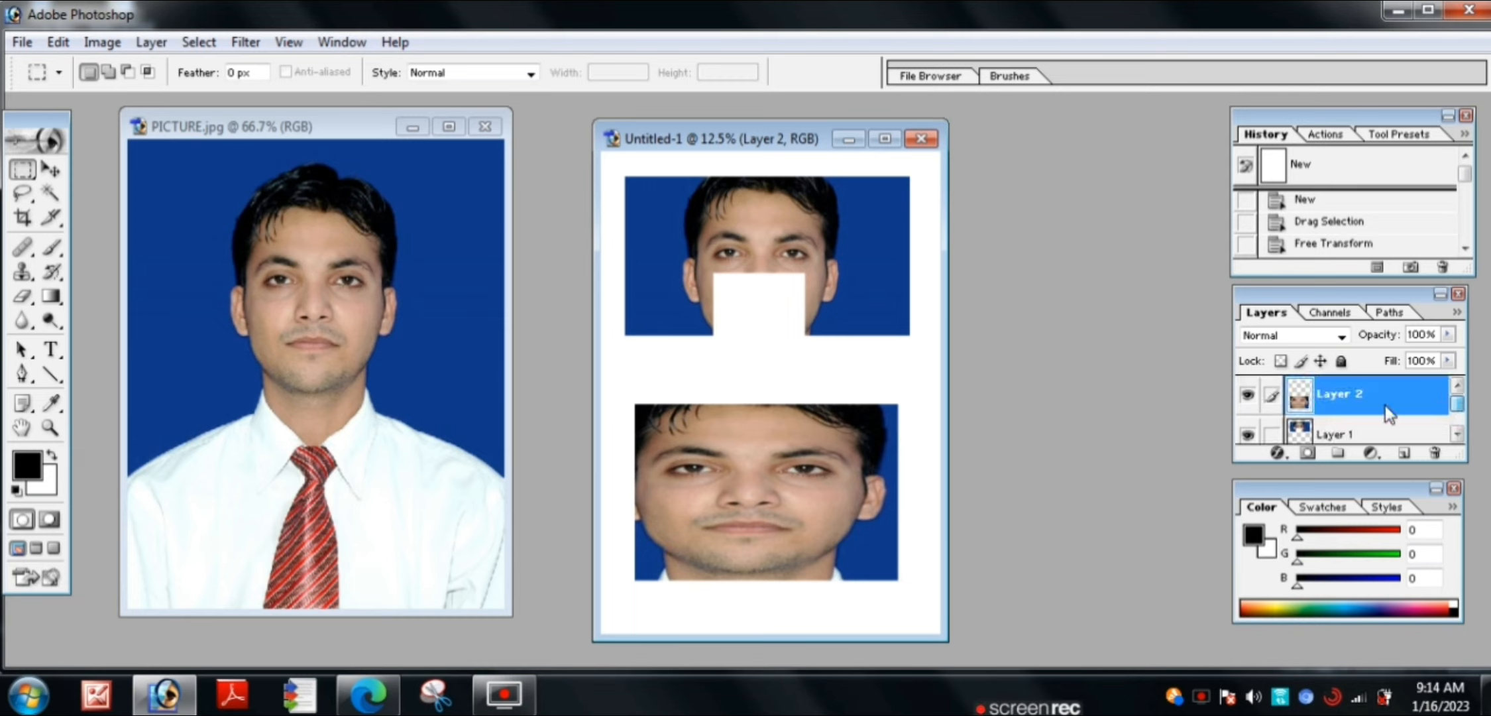
drag(1452, 403, 1443, 464)
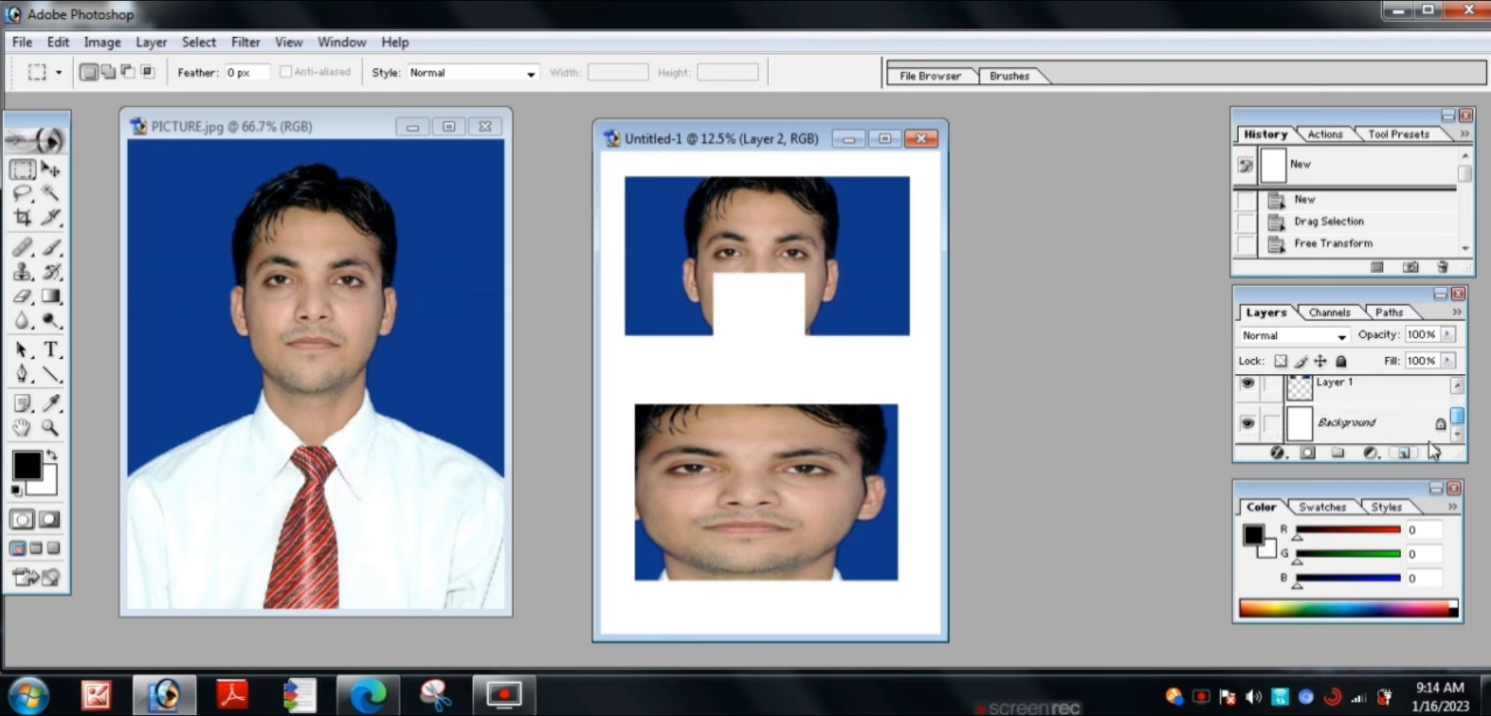
mouse_move(1453, 420)
mouse_down()
mouse_move(1456, 406)
mouse_move(1458, 424)
mouse_up()
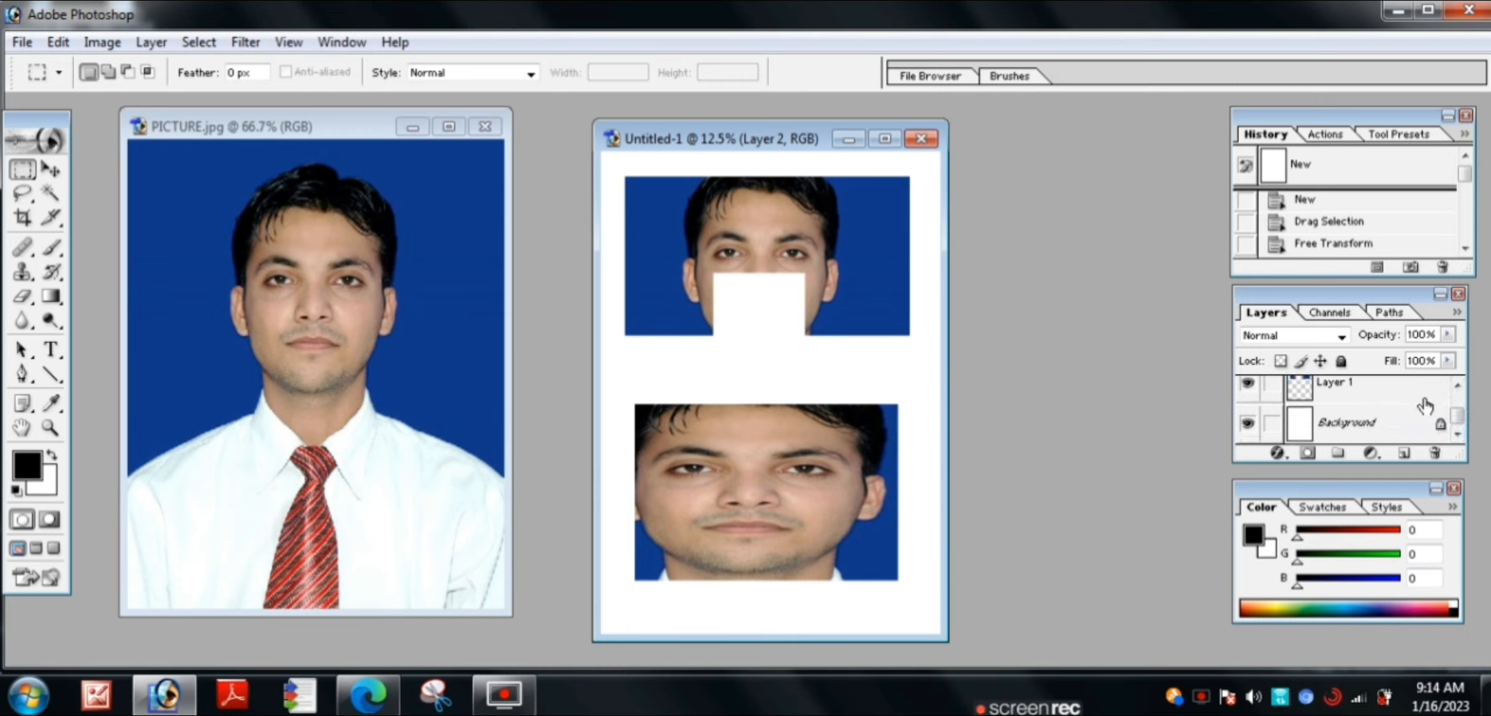
drag(1460, 421, 1457, 405)
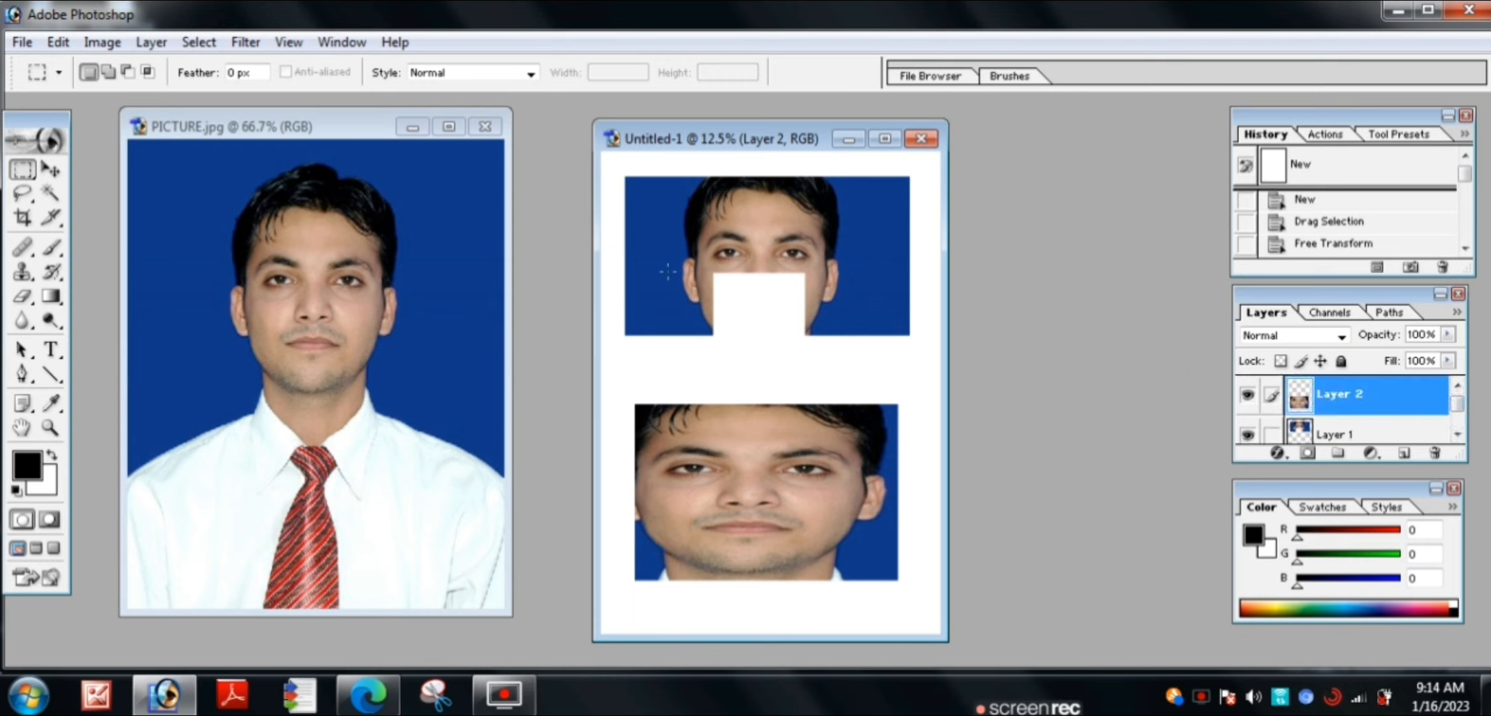
click(378, 283)
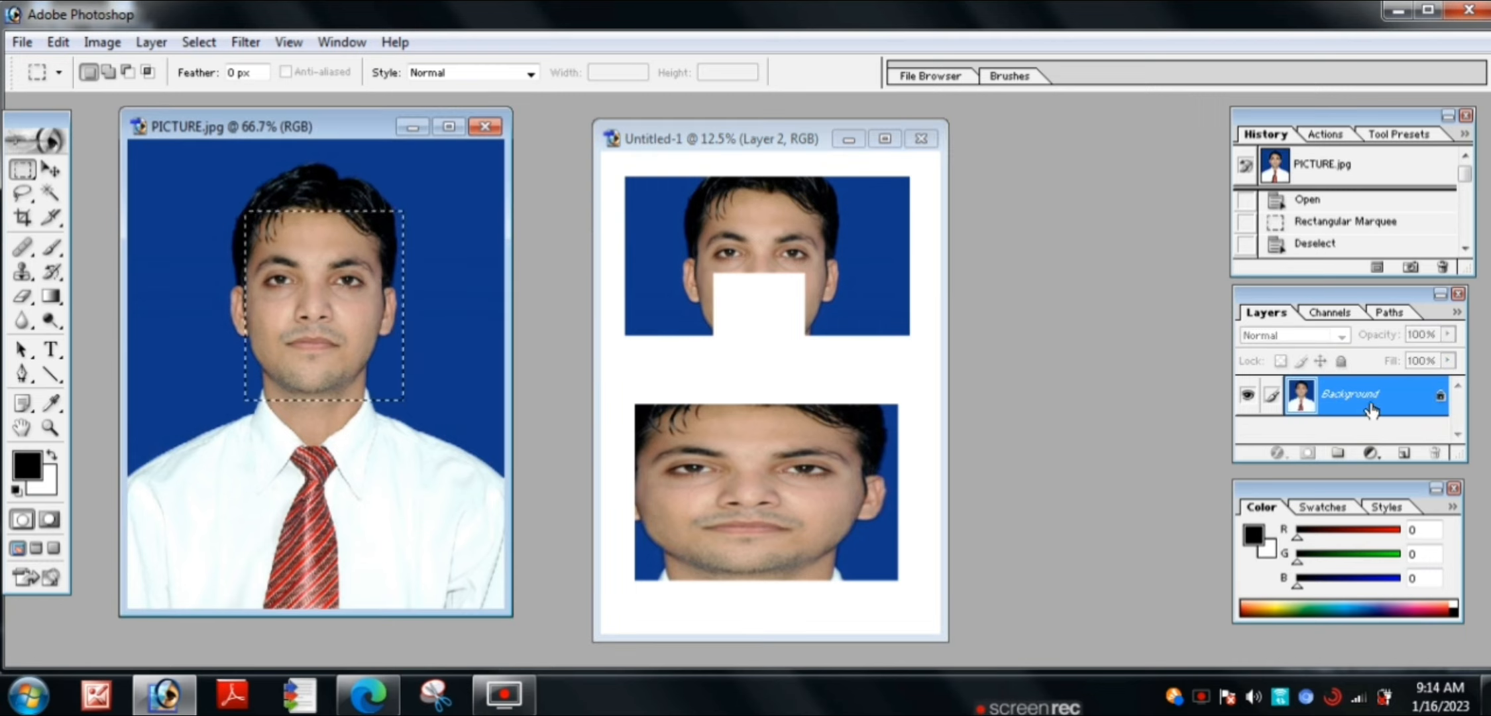
click(741, 233)
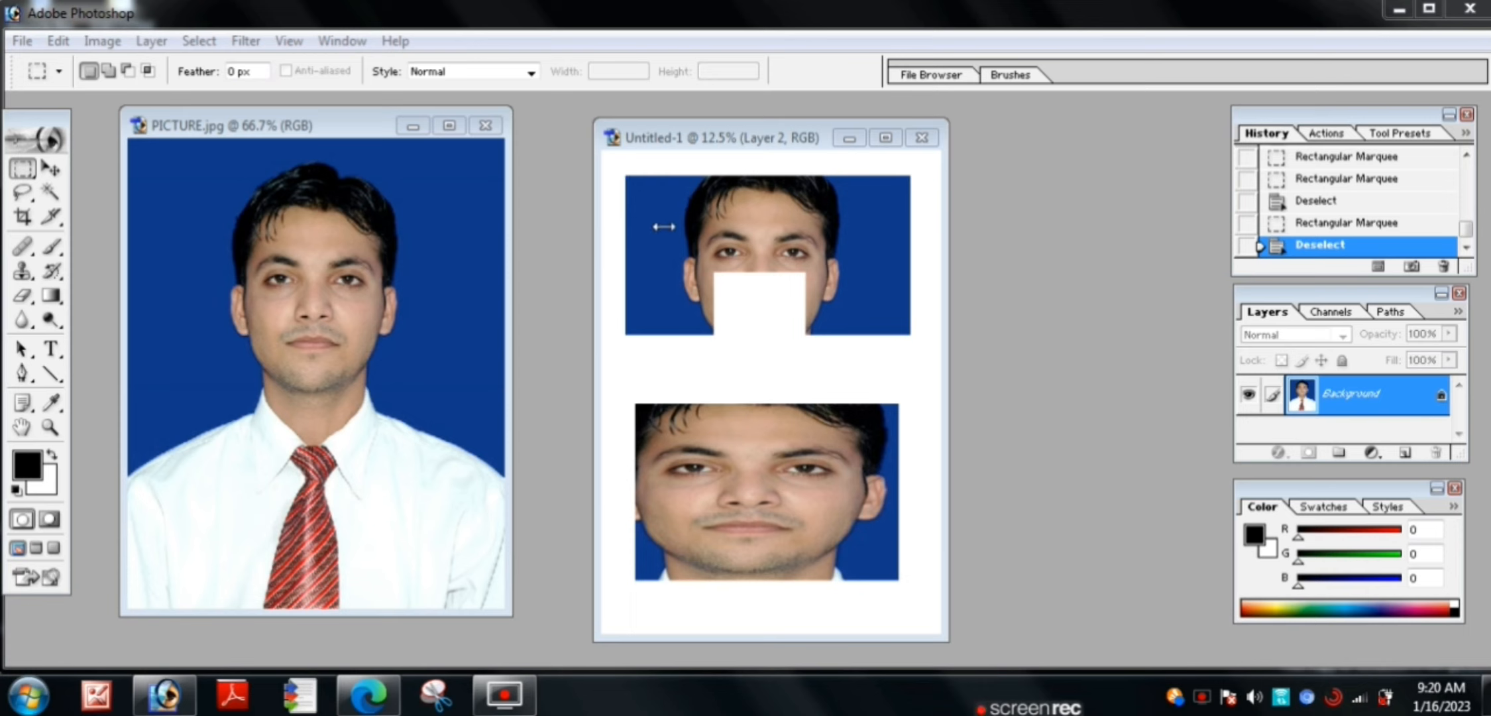
- Empty Untitled-1 by clearing a near-full-canvas rectangular selection, first on Layer 2 and again once the visible layers are merged
click(634, 229)
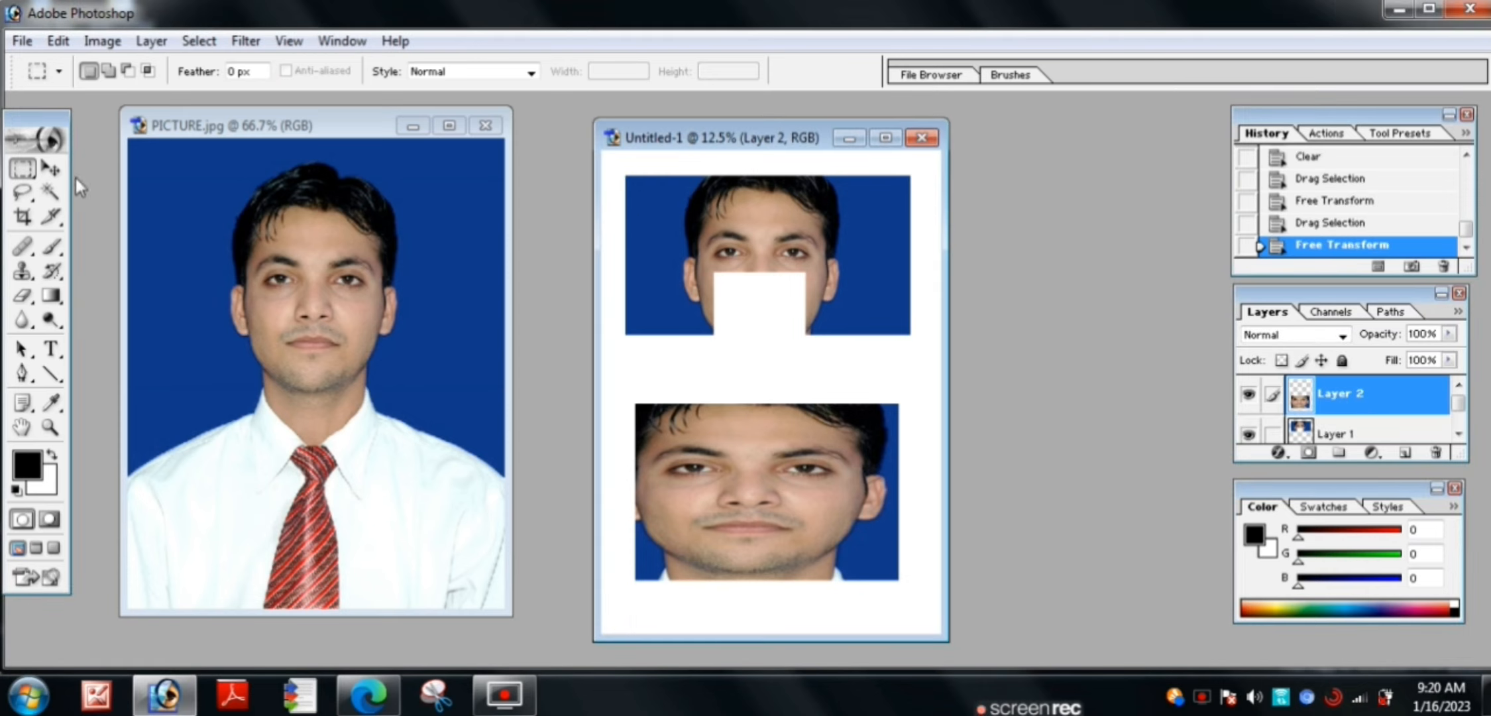
click(25, 173)
click(169, 171)
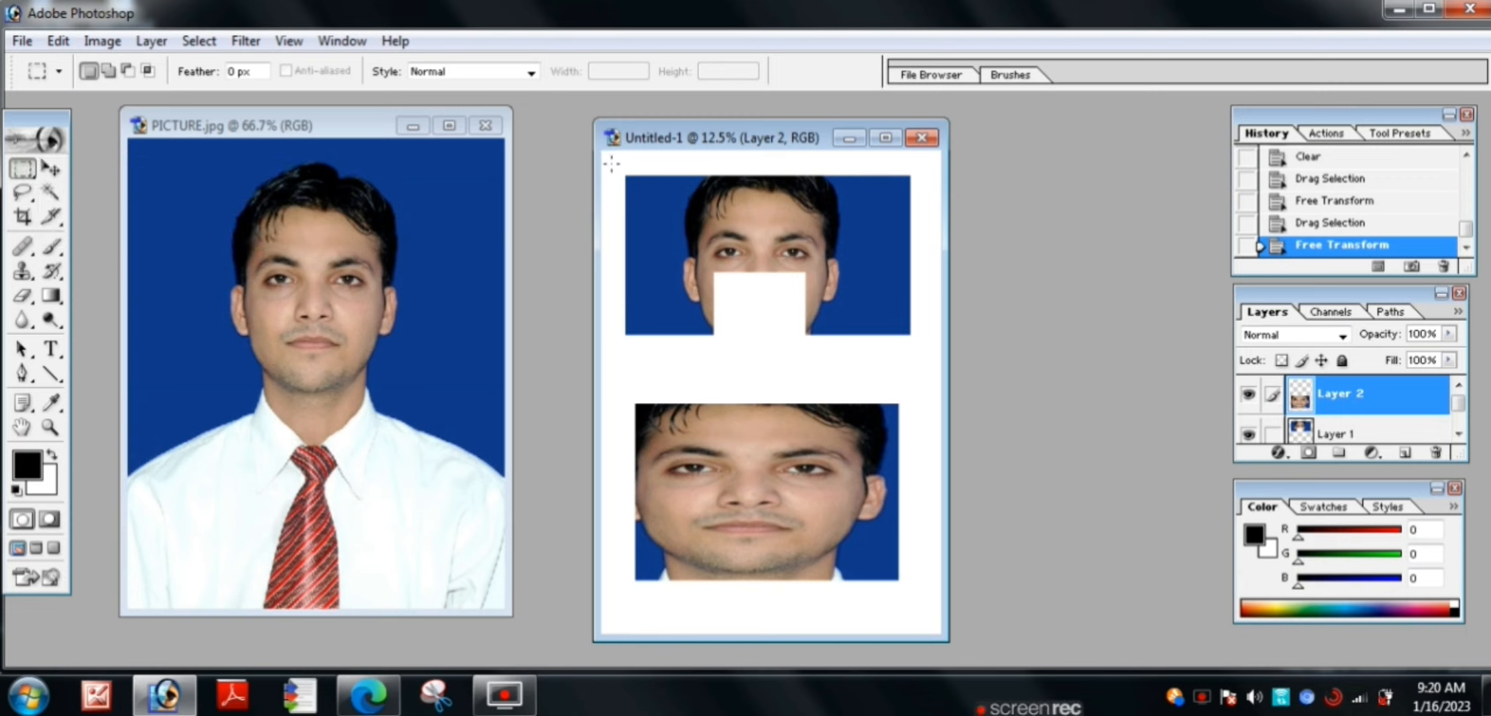
drag(611, 162, 934, 622)
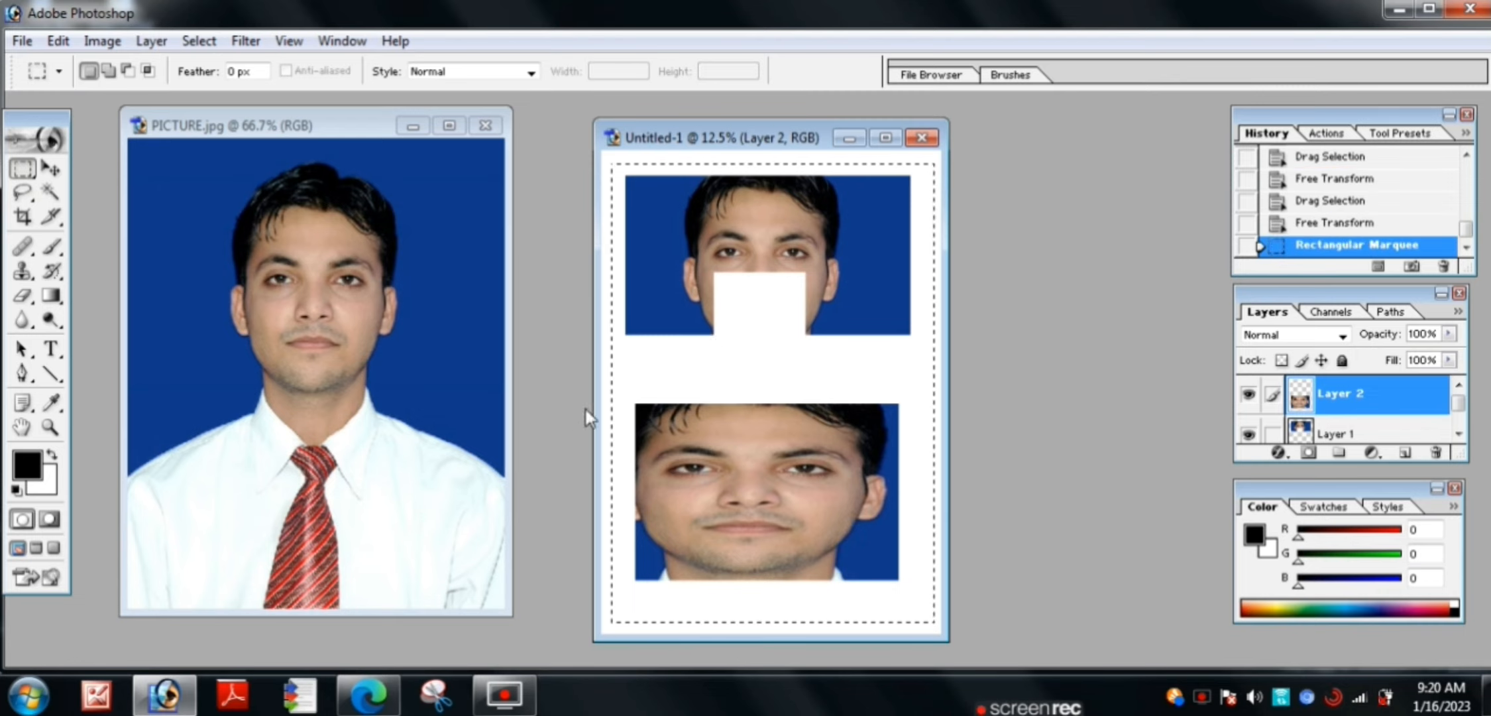
key(Delete)
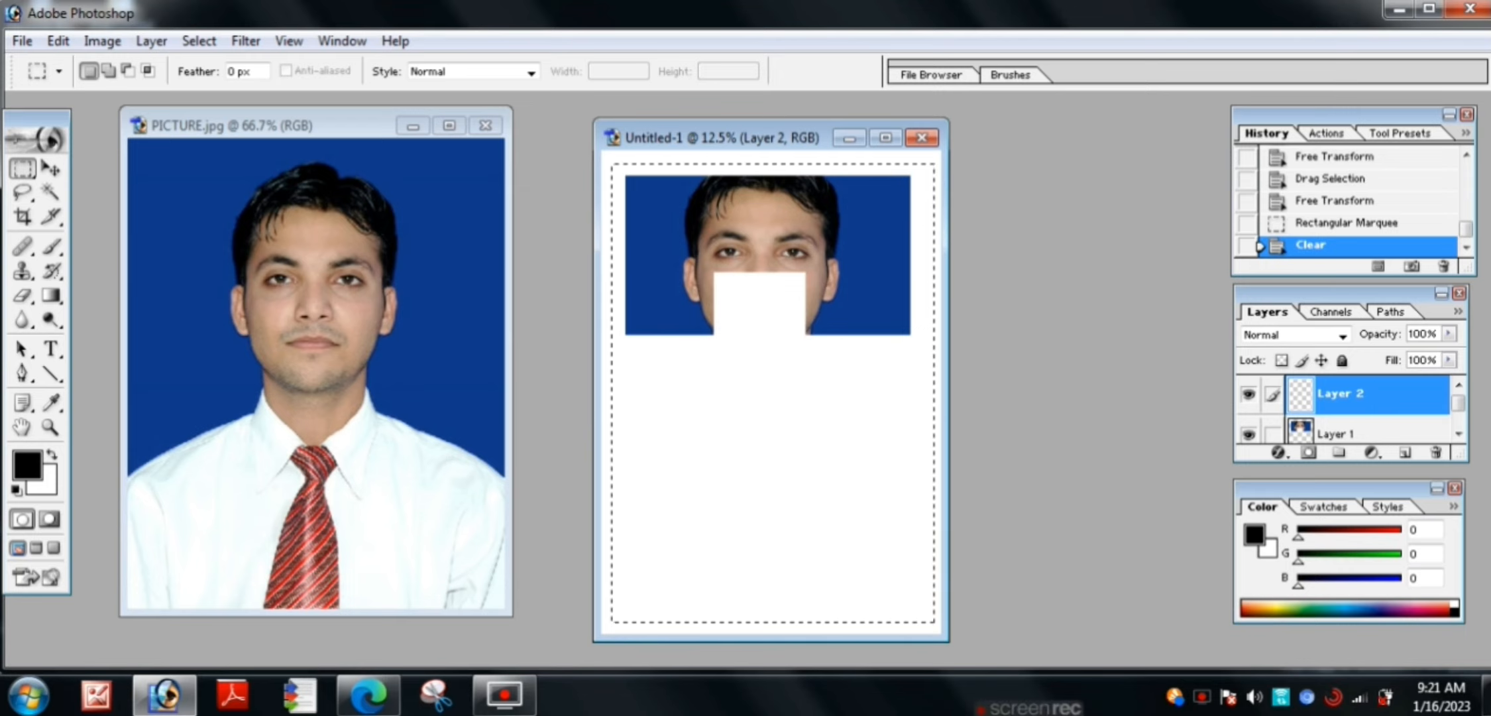
key(ctrl+shift+e)
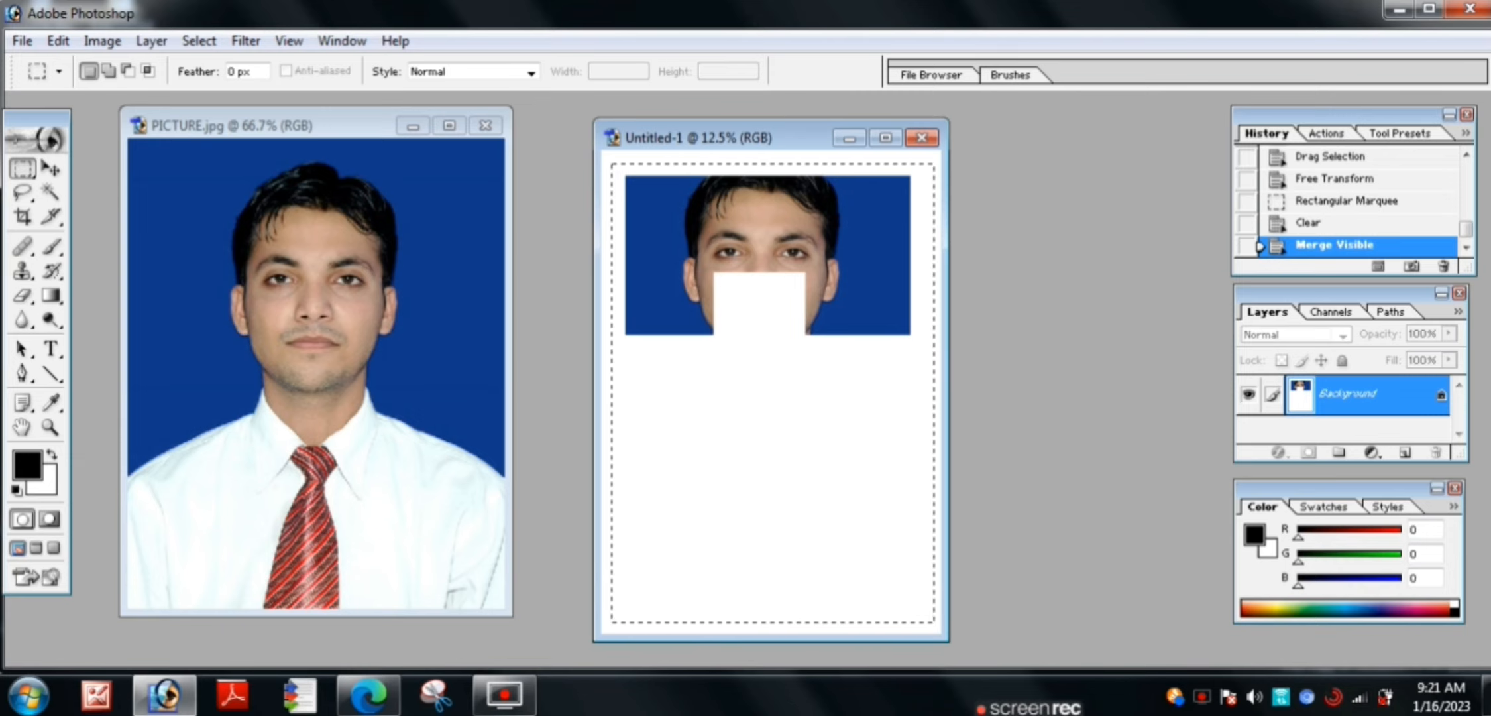
key(Delete)
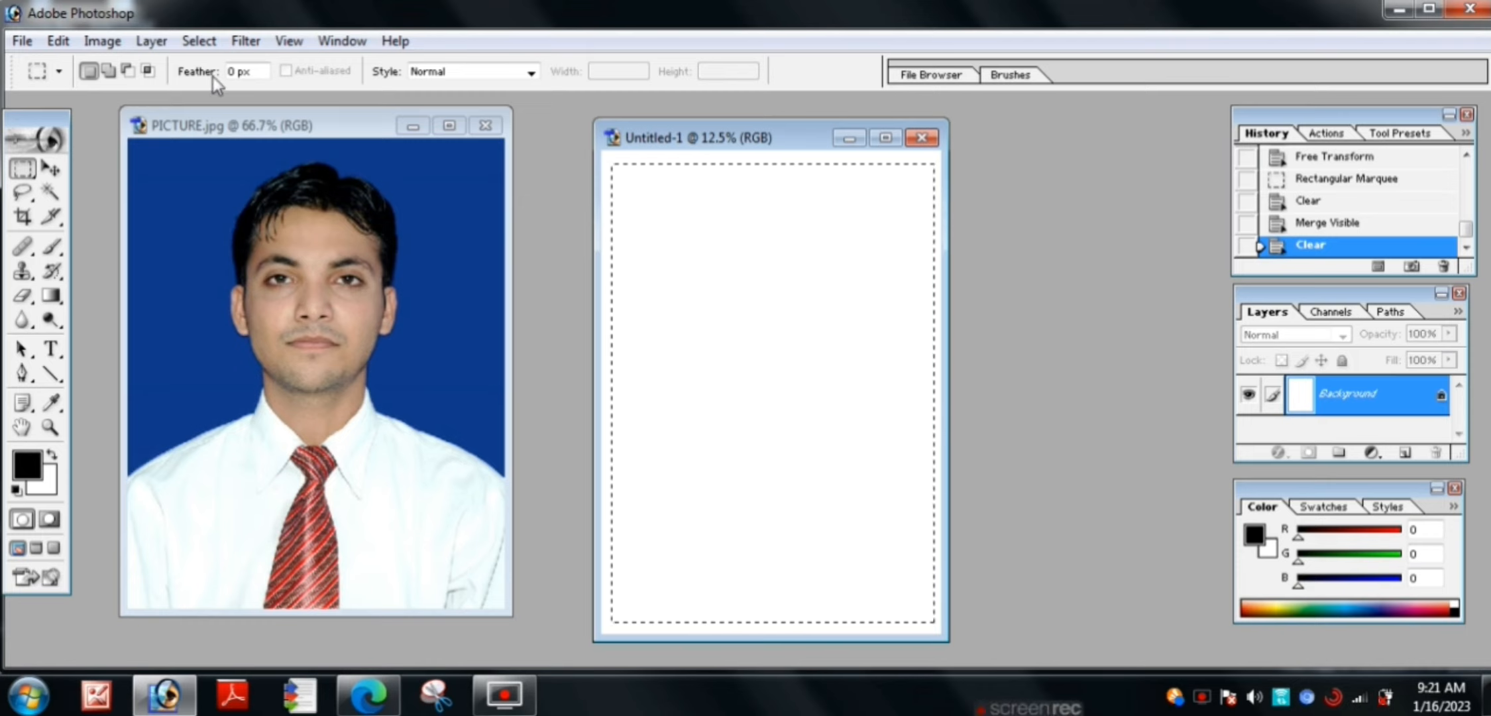
- Select a wide rectangle across the face in PICTURE.jpg, from the forehead down to the mouth
click(206, 232)
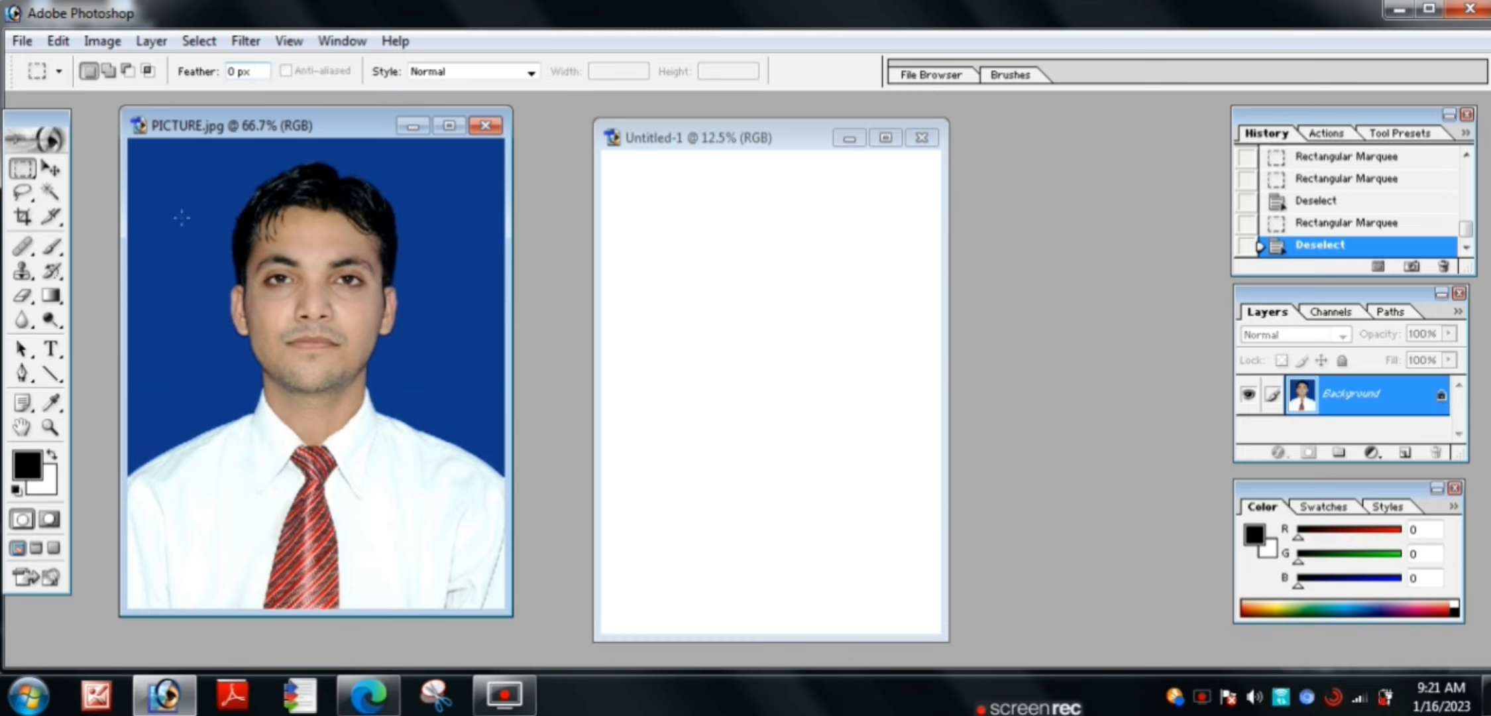
drag(192, 247, 232, 287)
drag(344, 341, 427, 338)
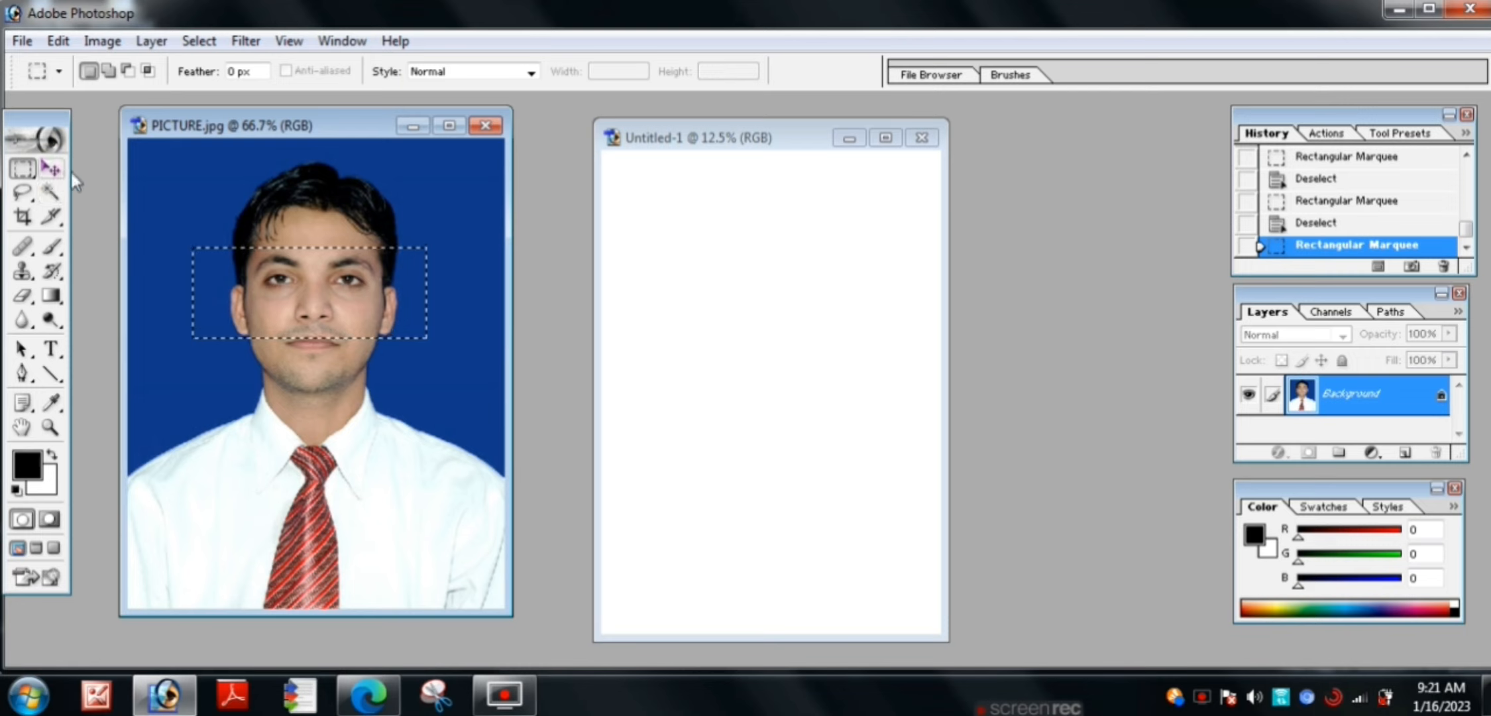
- Copy the selected face strip into the upper part of Untitled-1 with the Move tool and enlarge it to 662.5% width and 705.8% height
click(51, 168)
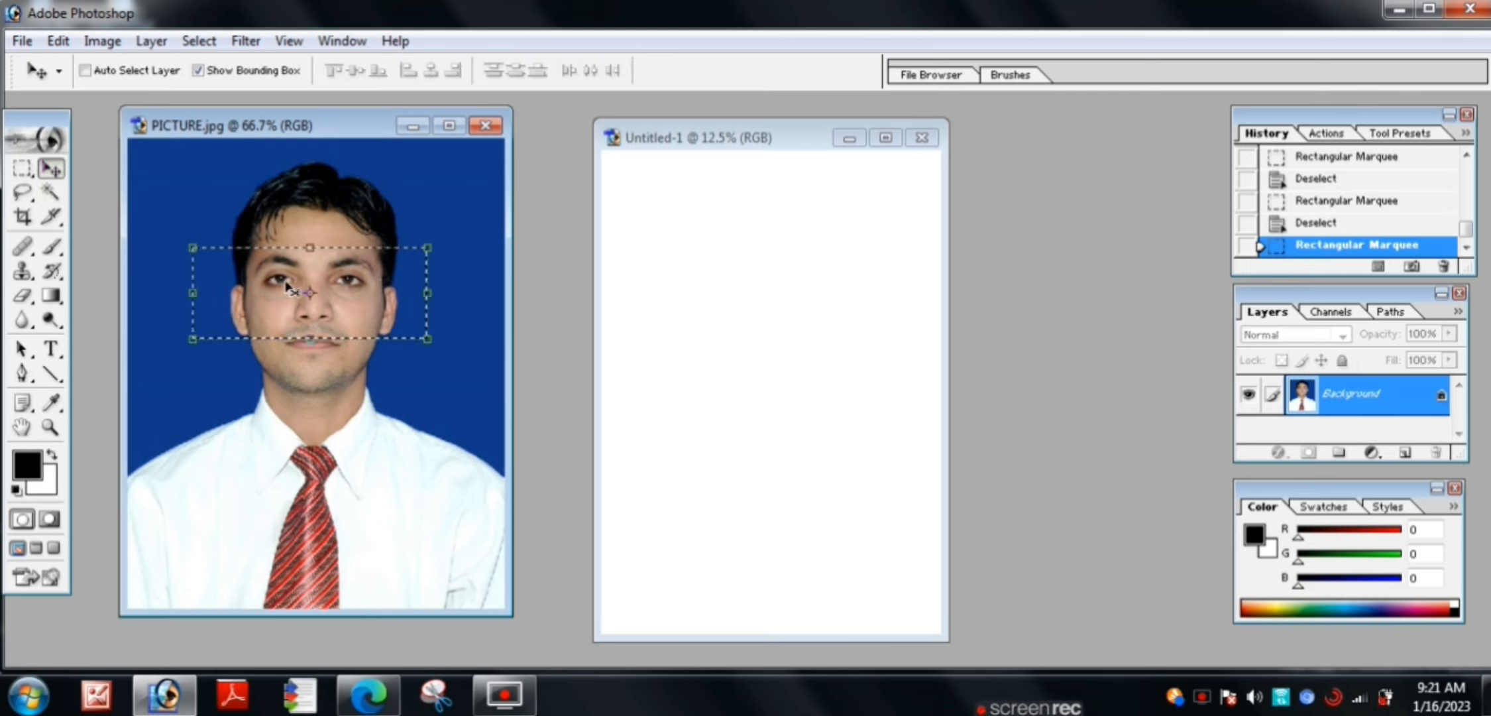
drag(288, 286, 712, 232)
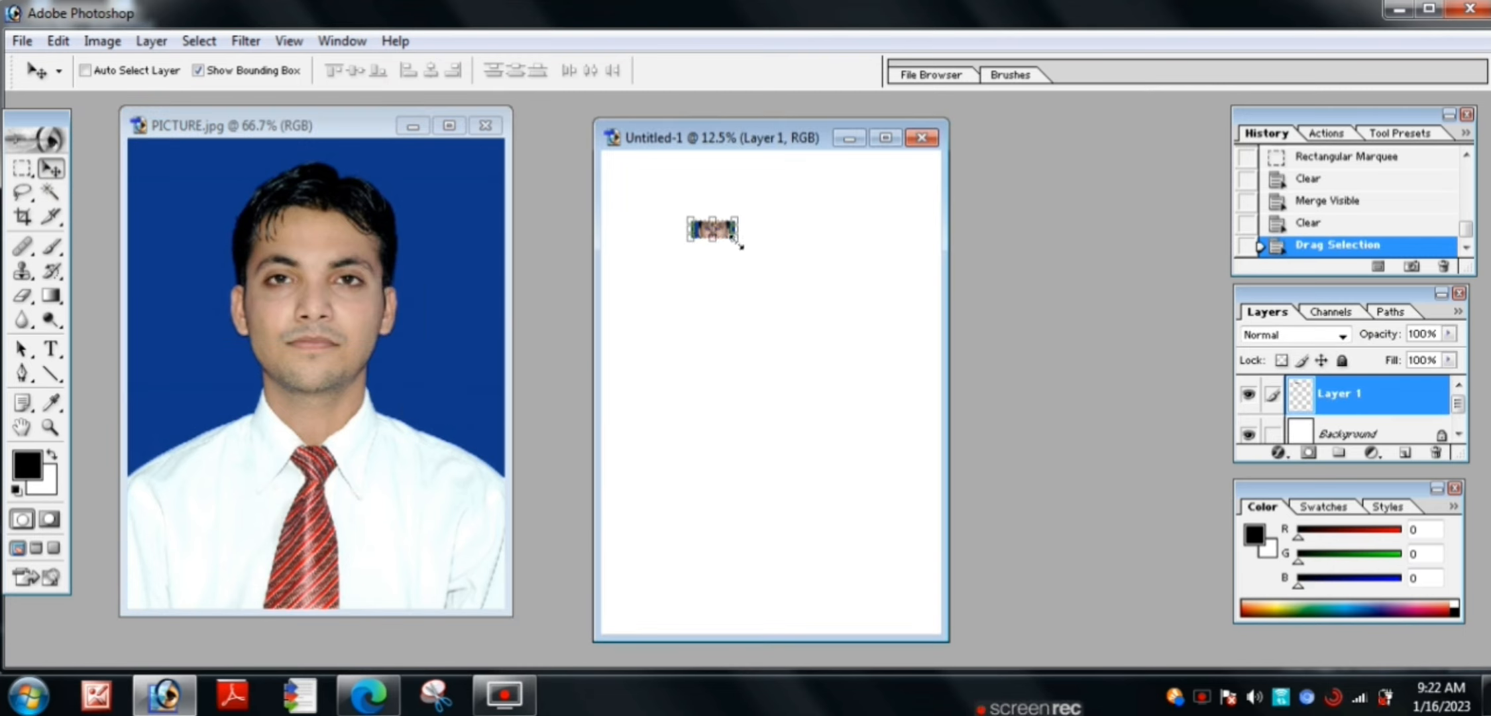
drag(740, 245, 936, 342)
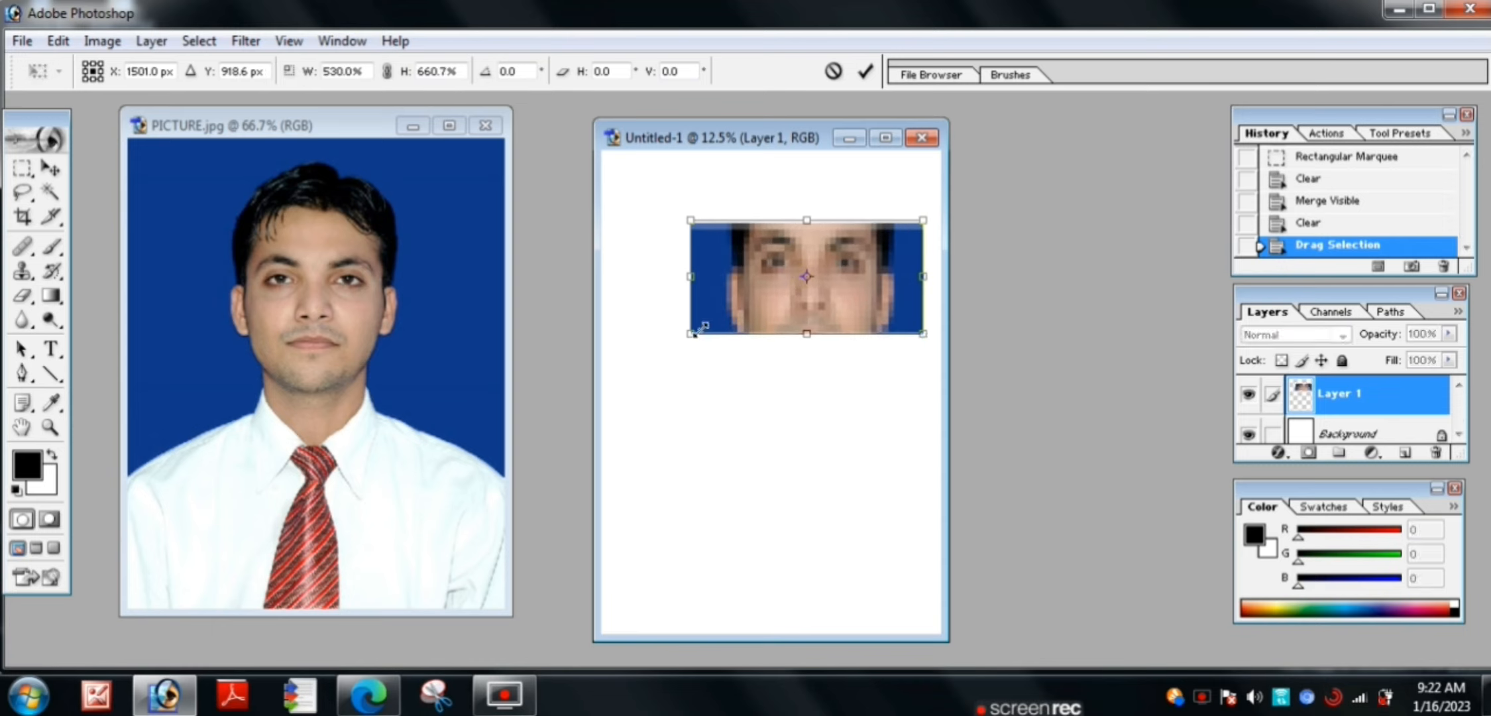
drag(690, 334, 625, 343)
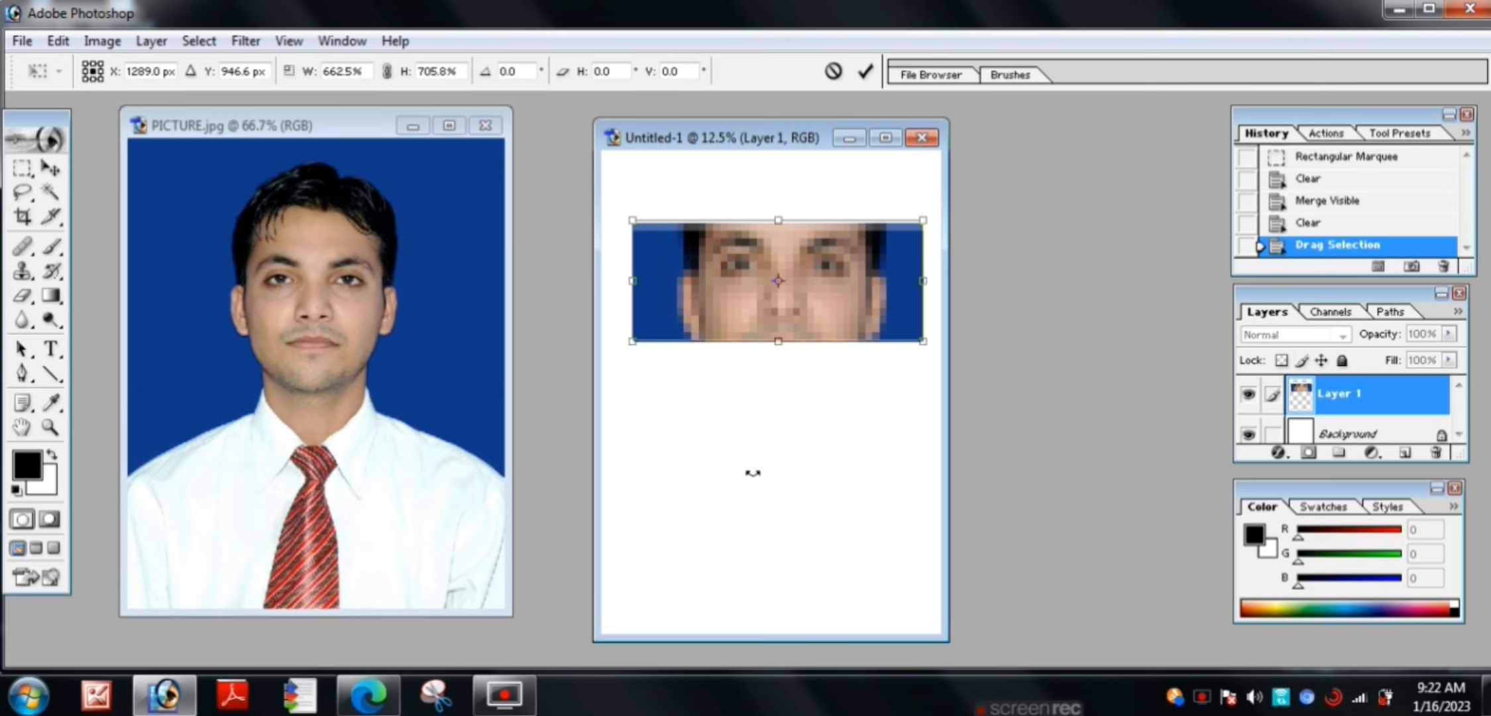
key(Return)
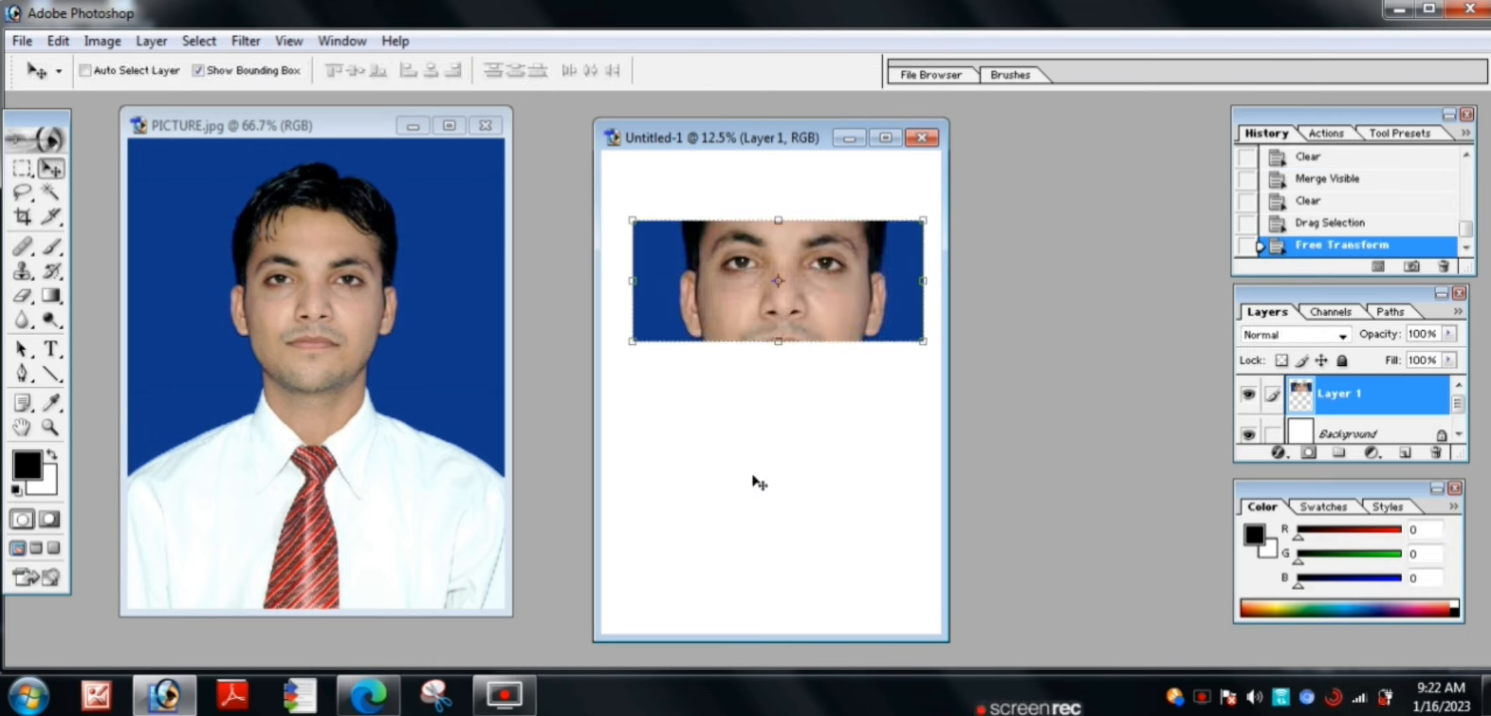
- Return to PICTURE.jpg with the Rectangular Marquee tool and confirm a feather of 0 px
click(339, 315)
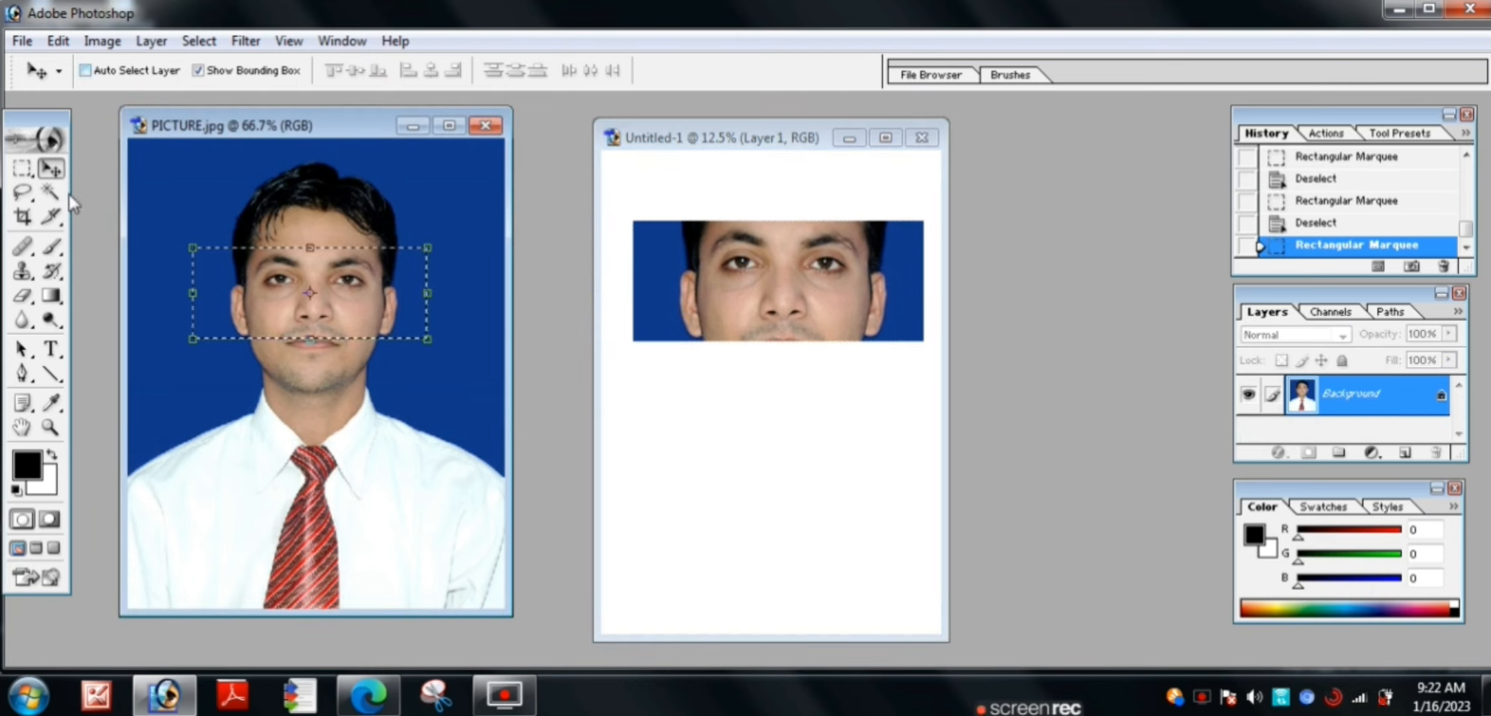
click(22, 167)
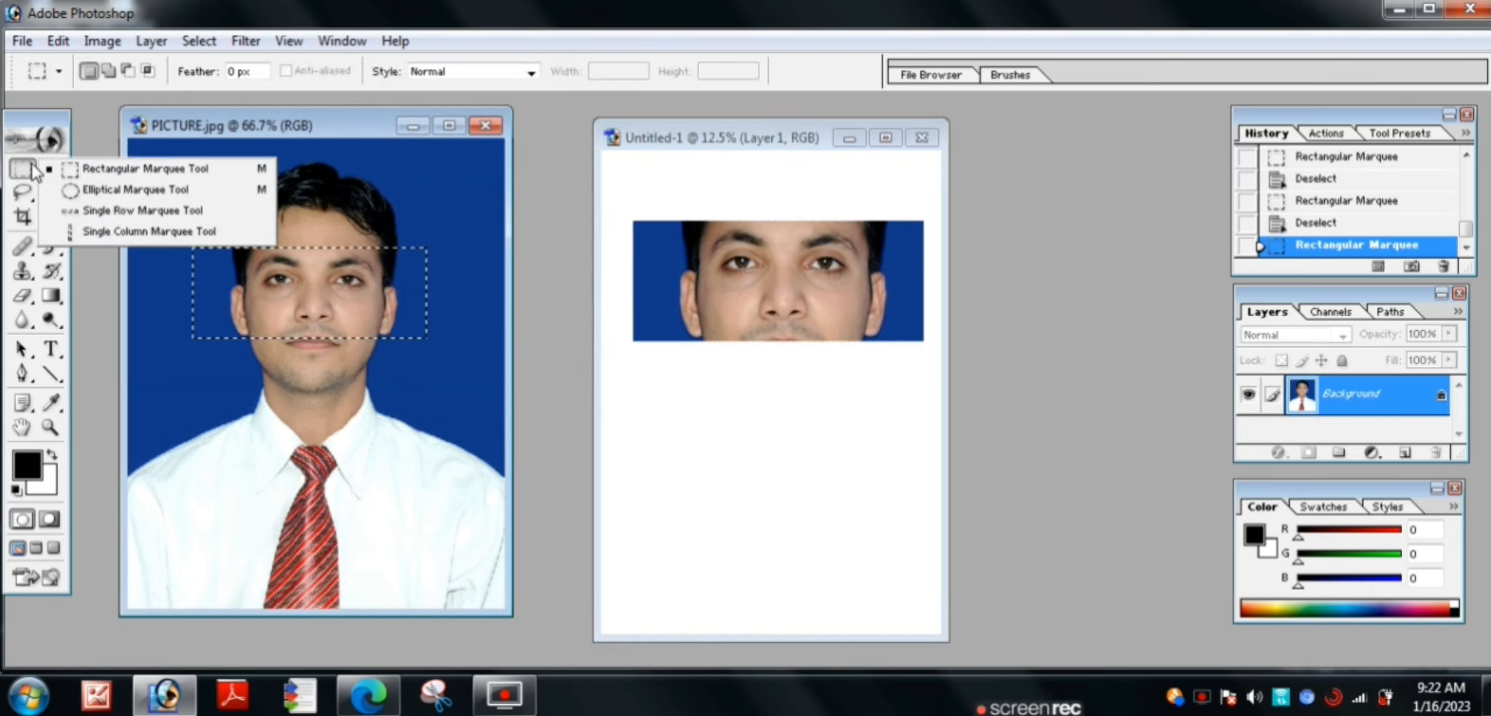
click(232, 71)
double_click(231, 71)
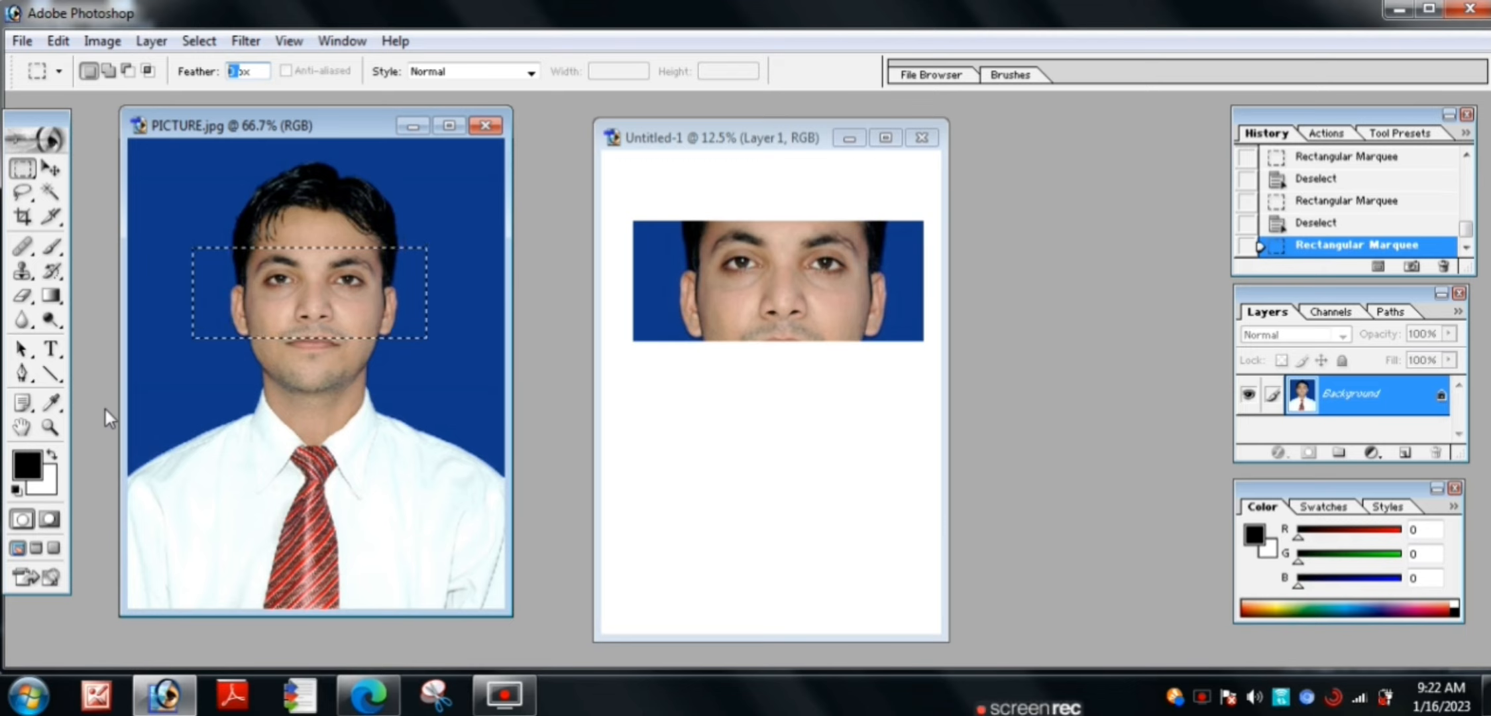
key(Return)
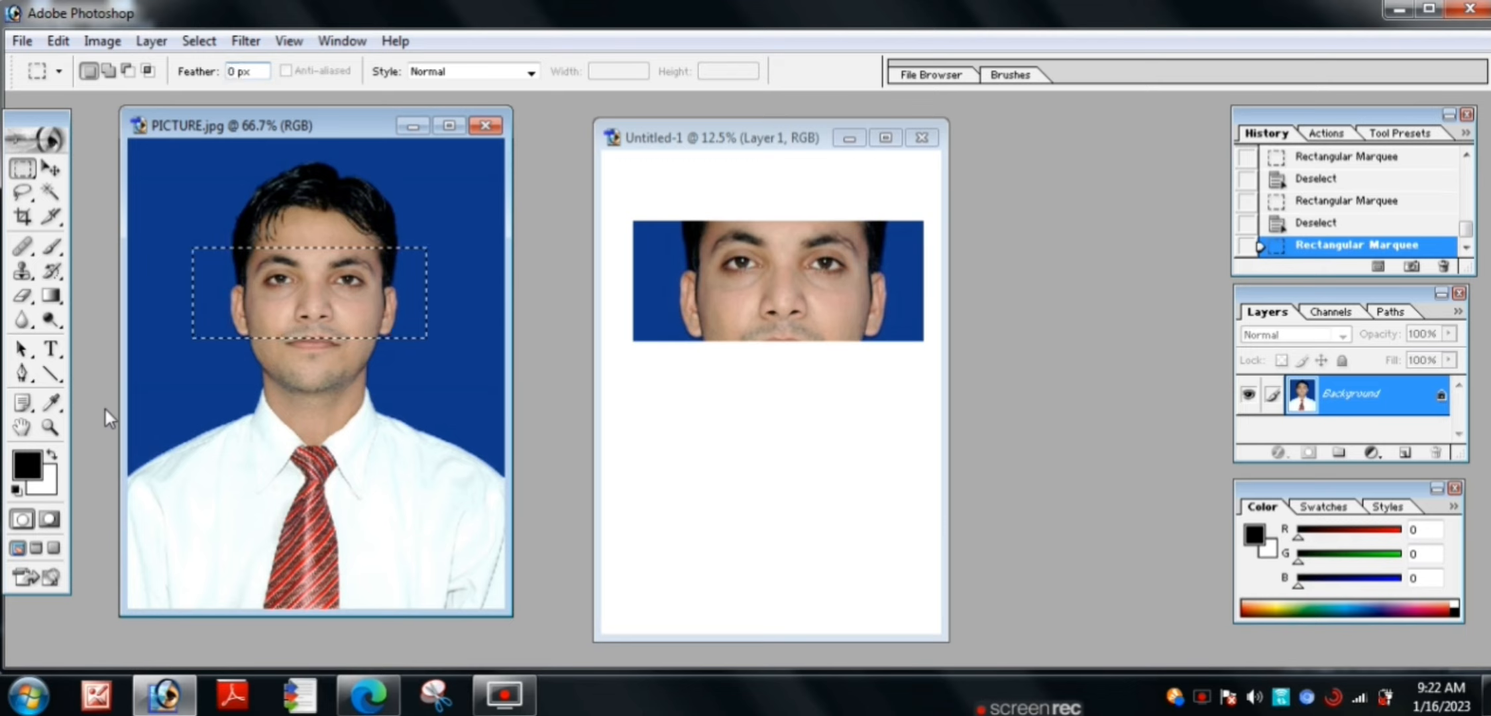
- Set the marquee feather to 40 px and replace the old selection in PICTURE.jpg with a wide one across the face, from forehead to mouth
text(5)
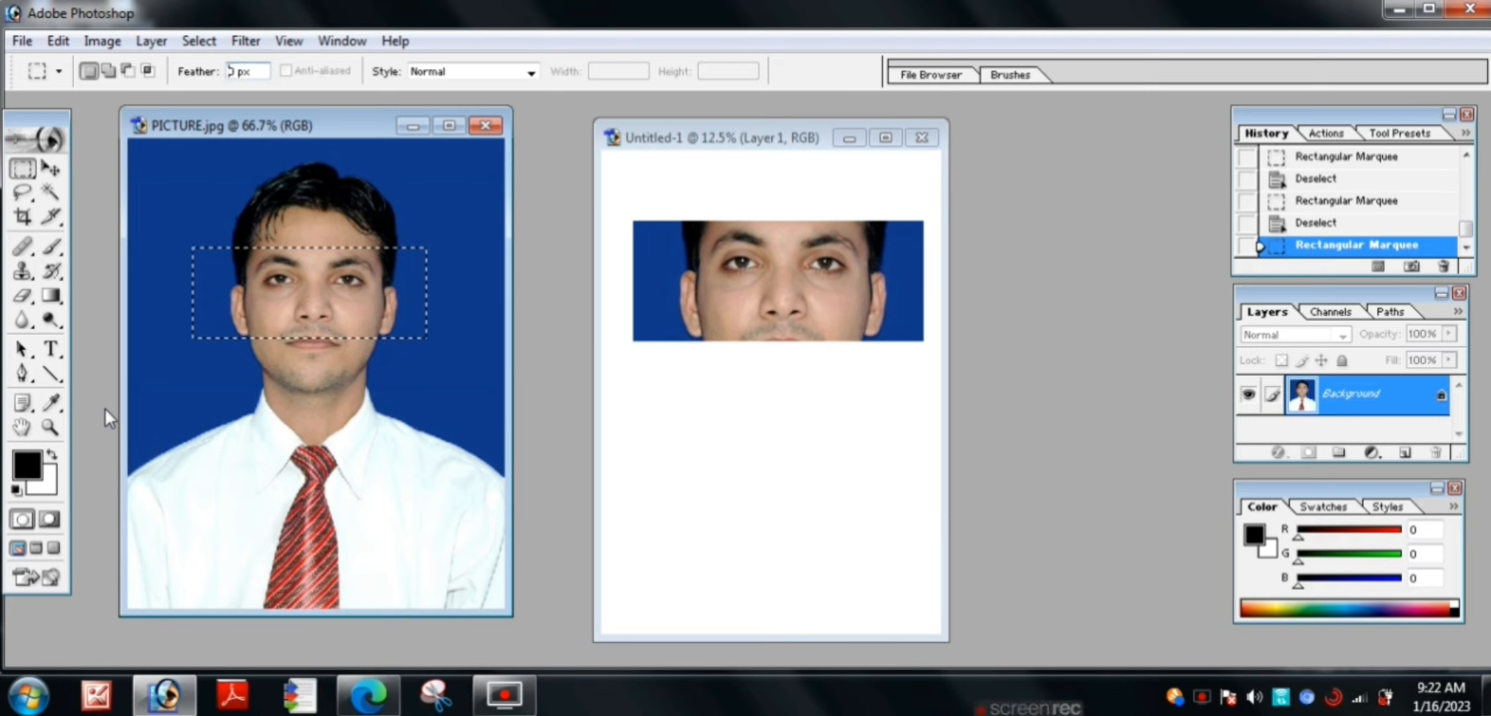
text(4)
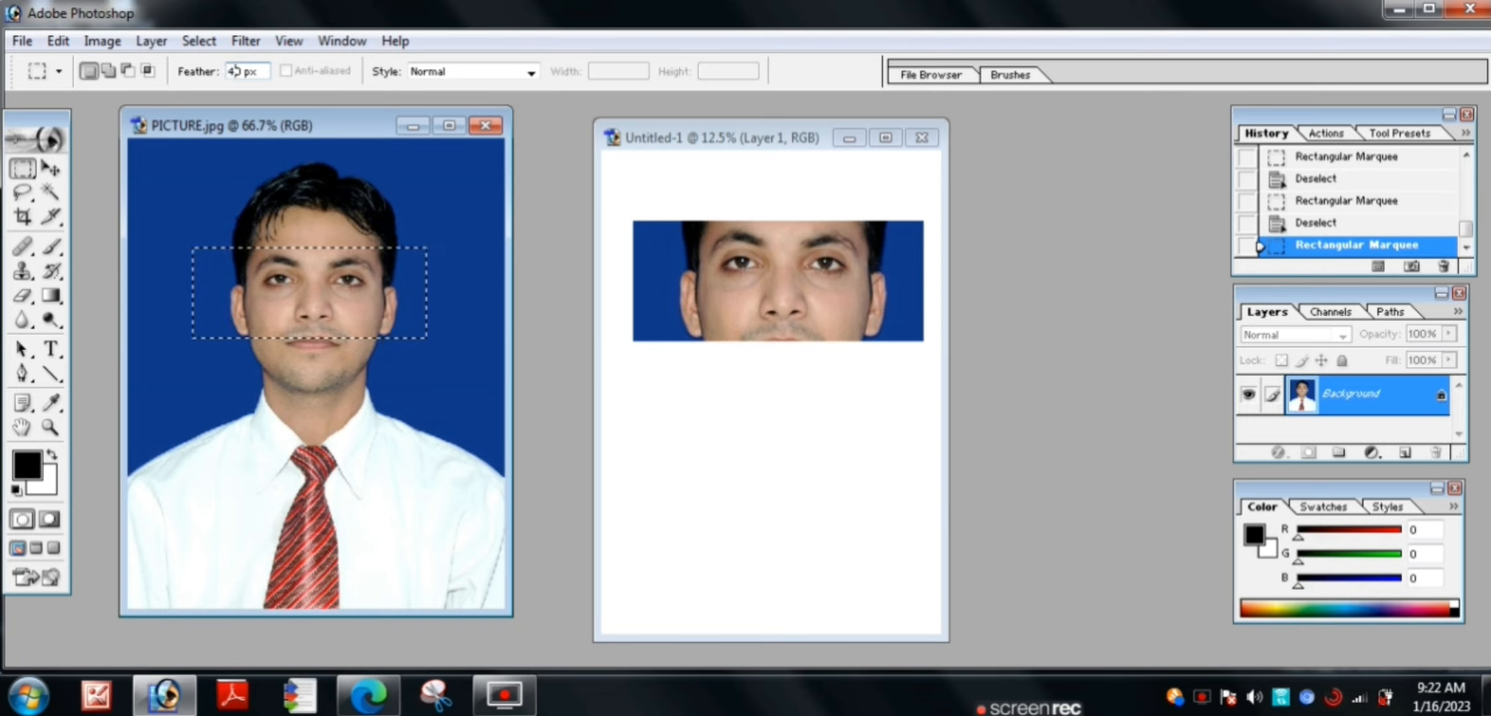
text(0)
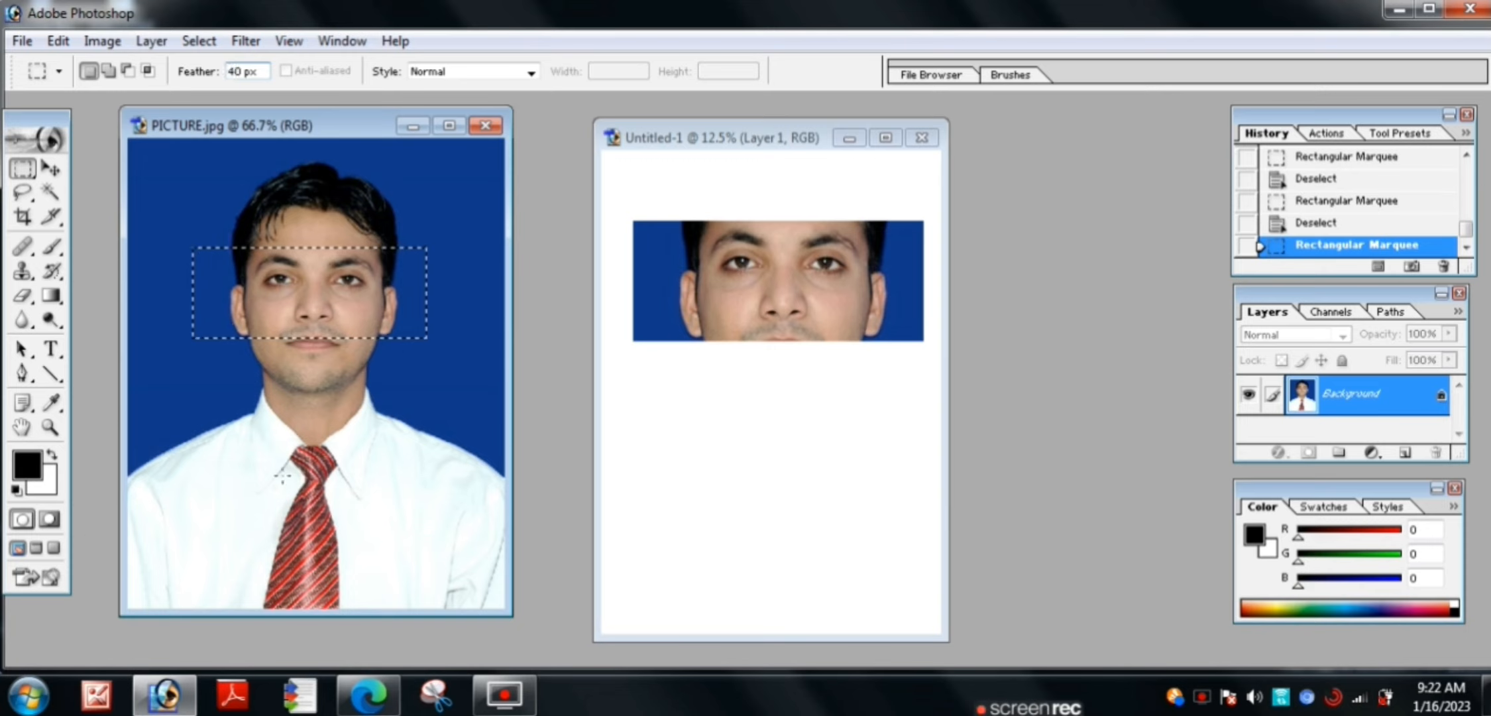
click(433, 216)
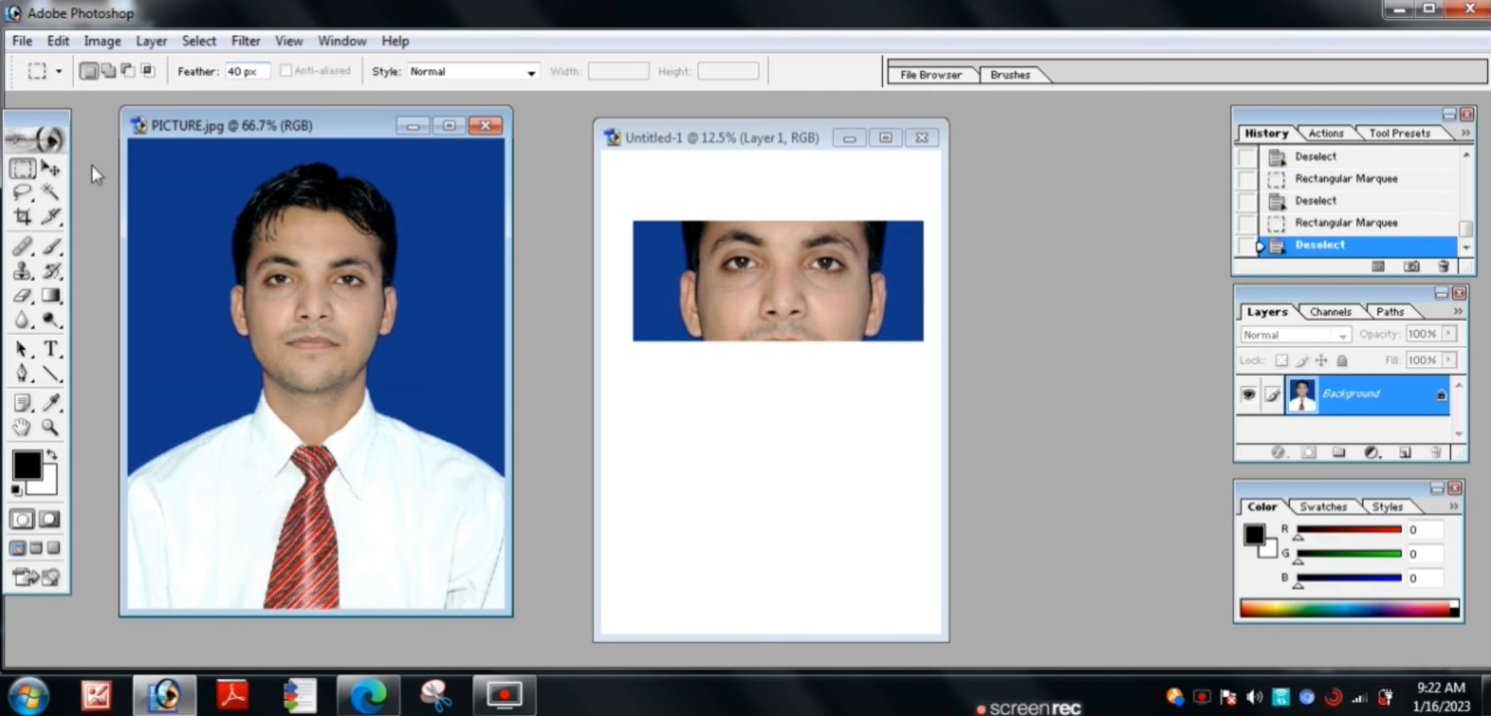
drag(174, 222, 213, 289)
drag(427, 344, 425, 343)
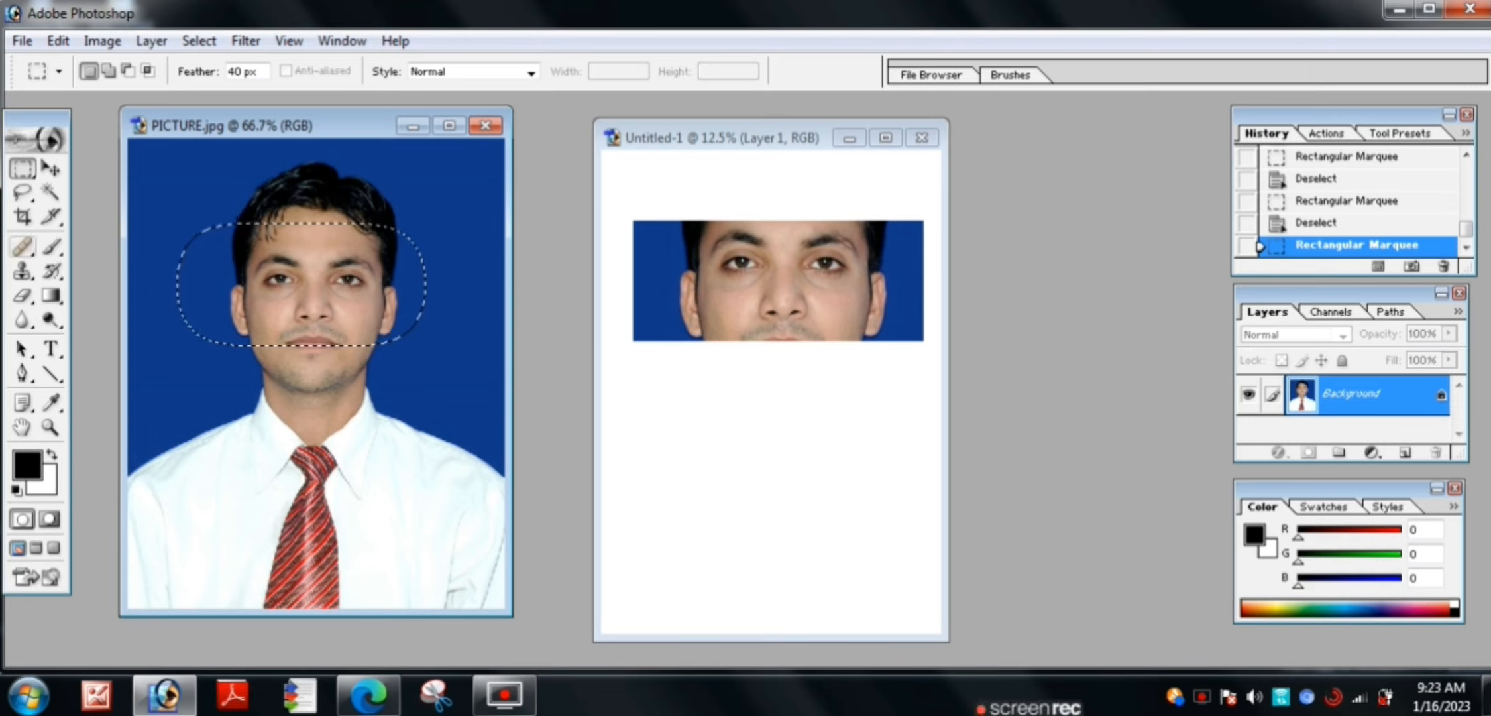
- Copy the feathered face selection into the lower part of Untitled-1 with the Move tool and enlarge it to 455.3% width and 397.9% height
click(51, 168)
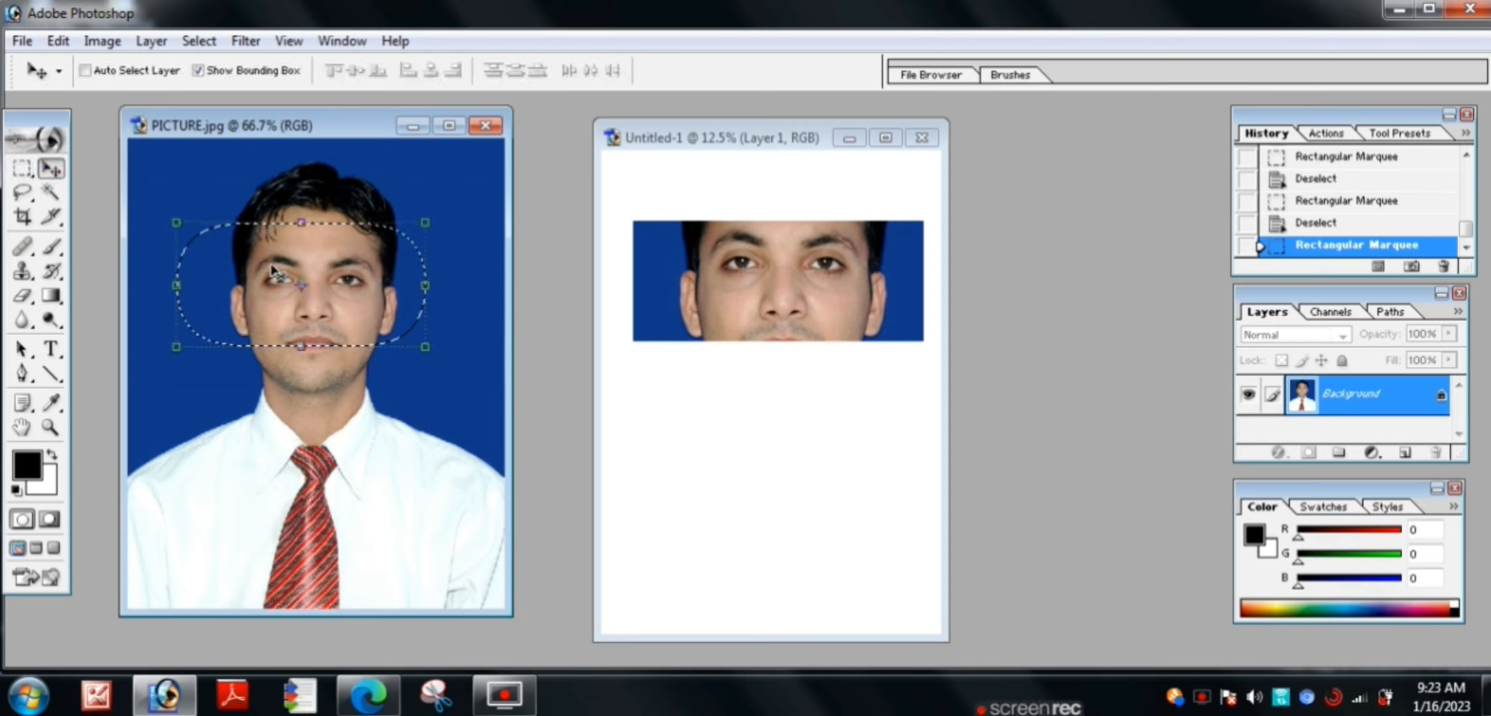
drag(272, 272, 894, 546)
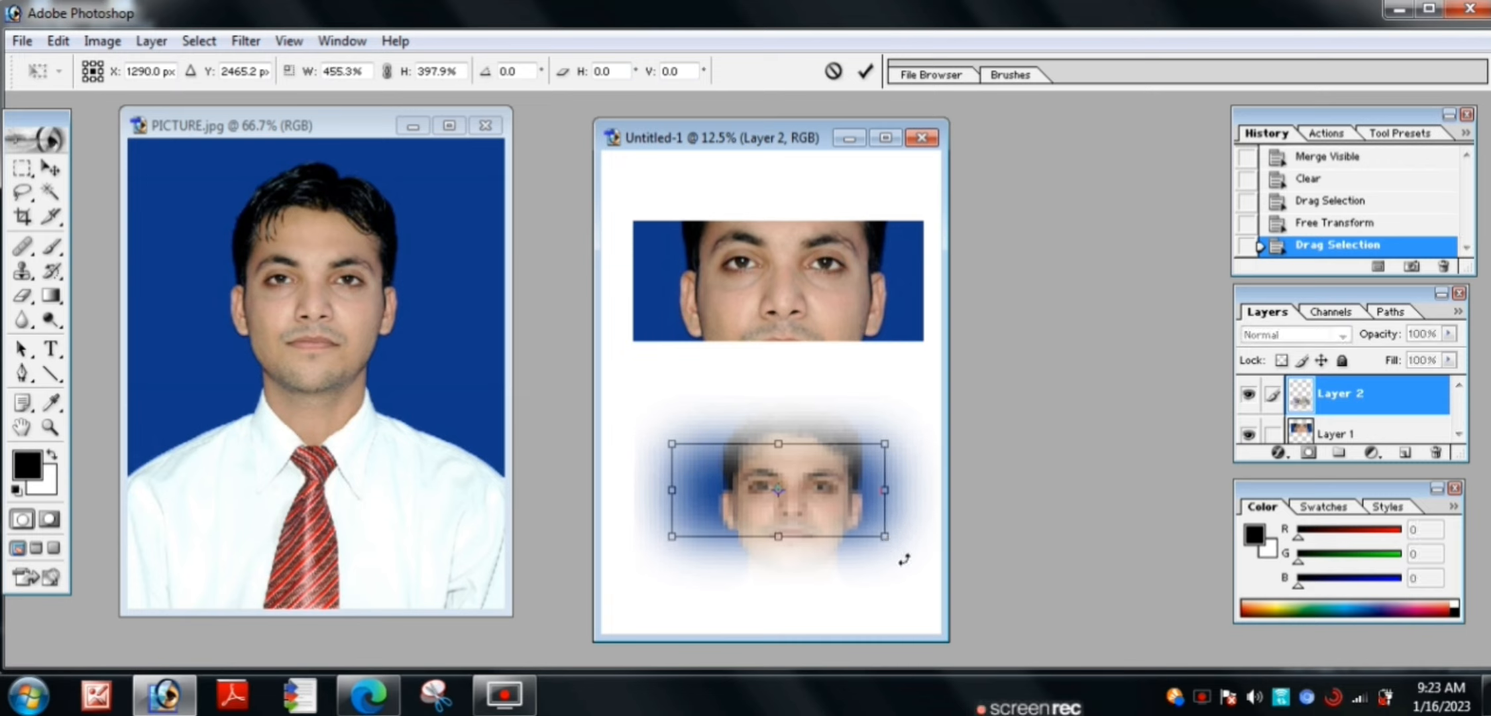
key(Return)
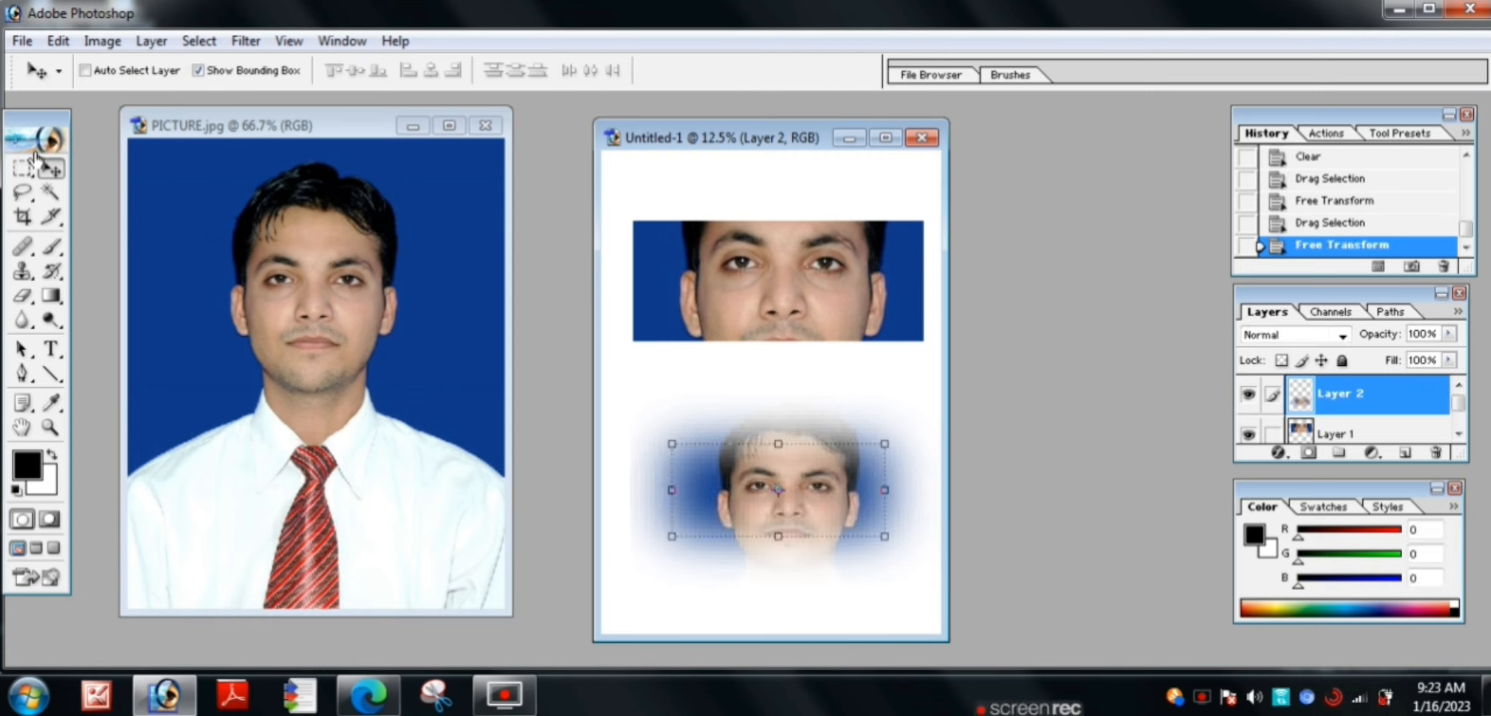
- Return to PICTURE.jpg with the Rectangular Marquee tool and deselect the feathered face selection
click(22, 168)
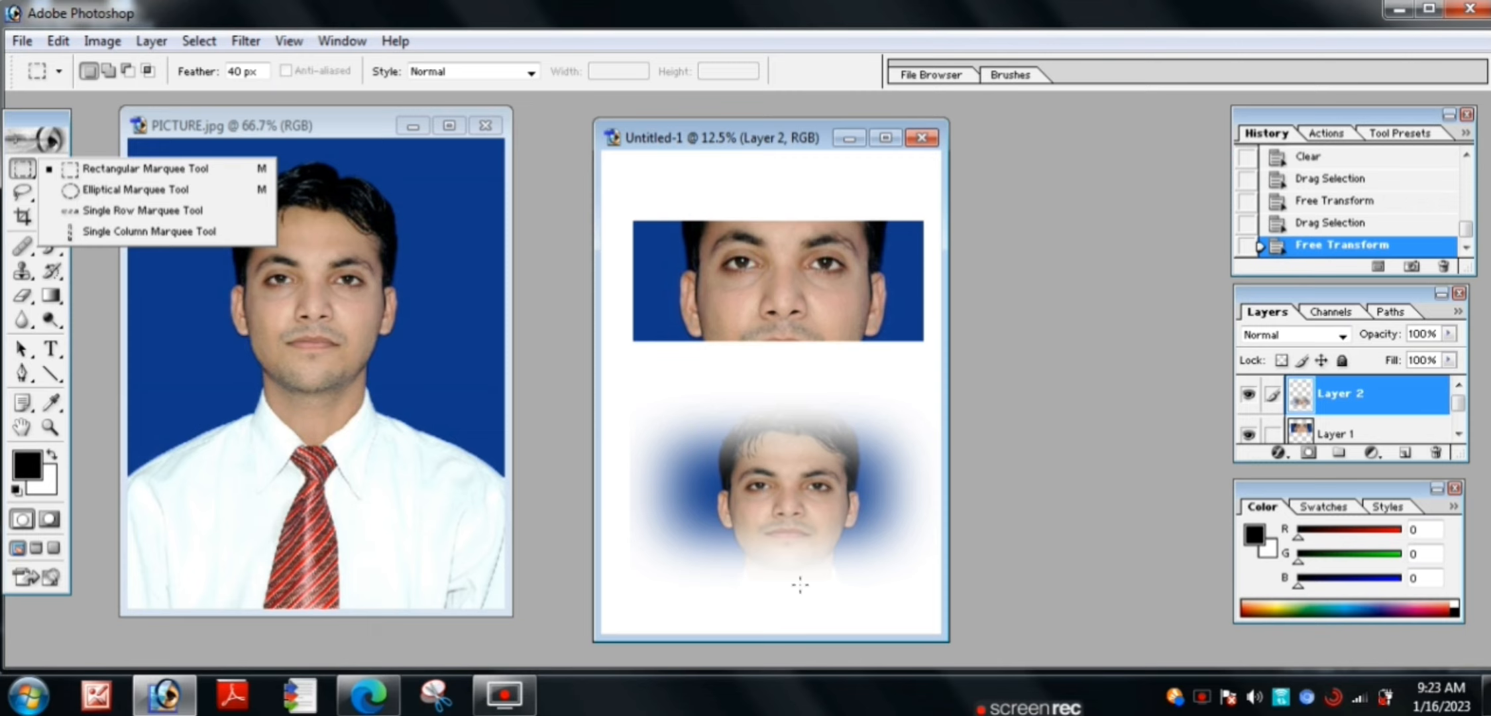
click(207, 333)
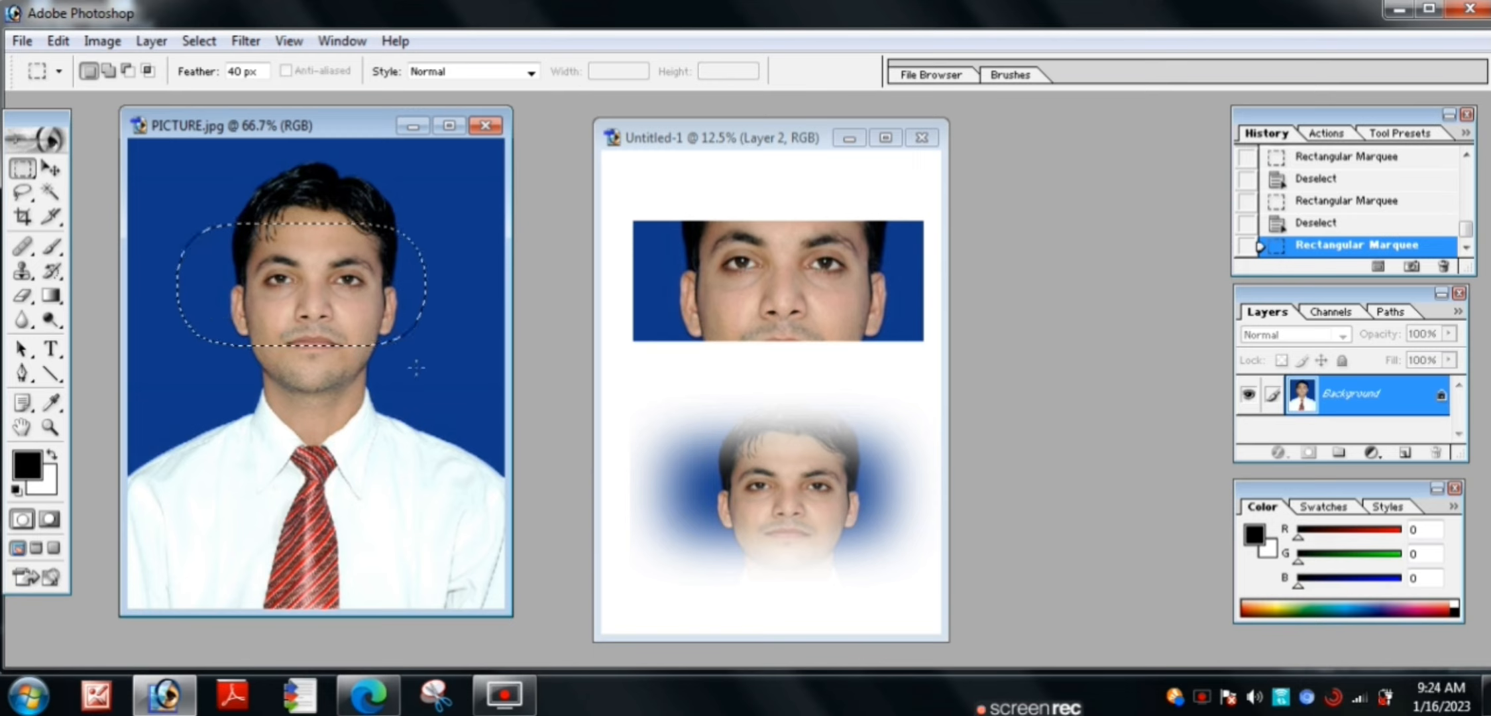
click(443, 392)
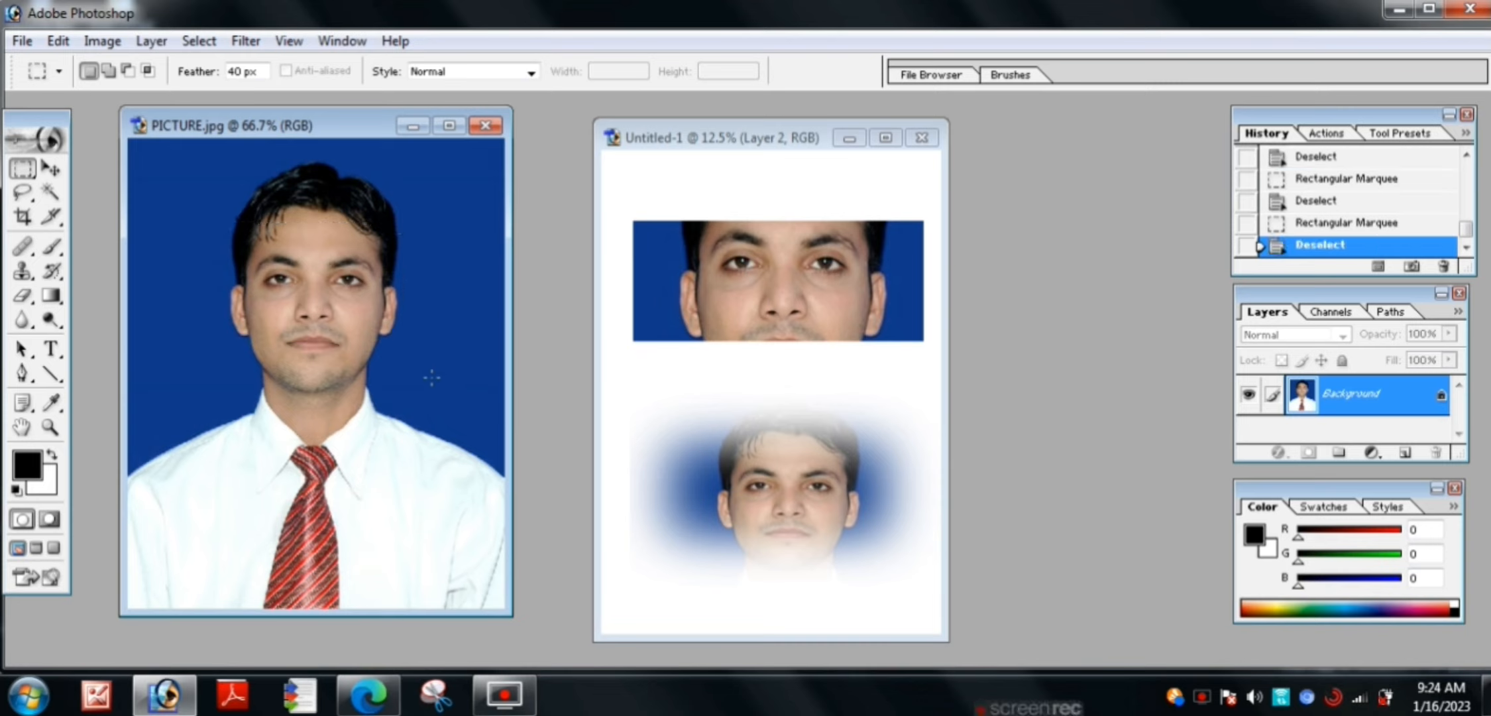